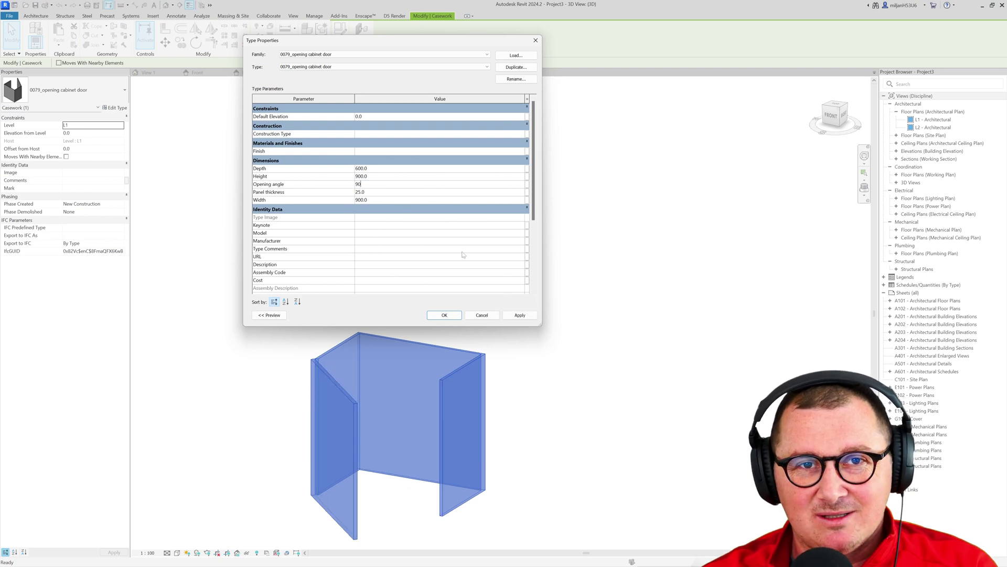
# - Apply an opening angle of 90° to the opening cabinet door type and deselect the cabinet
pyautogui.click(519, 315)
pyautogui.click(453, 315)
pyautogui.click(452, 297)
# - Close the door of the placed cabinet by changing the opening angle in its type properties
pyautogui.click(330, 349)
pyautogui.click(114, 107)
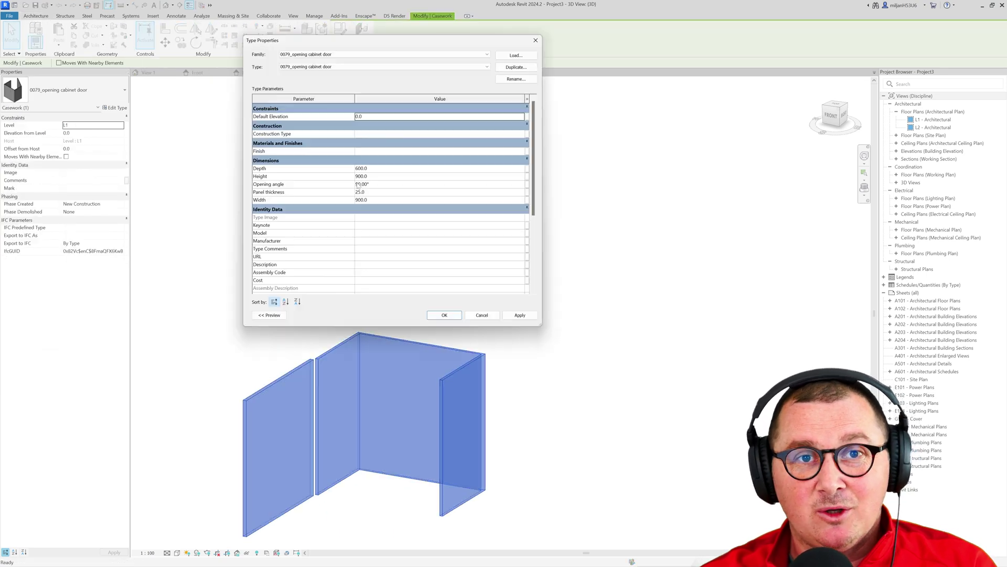
pyautogui.click(358, 185)
pyautogui.click(519, 315)
pyautogui.click(452, 314)
pyautogui.click(443, 287)
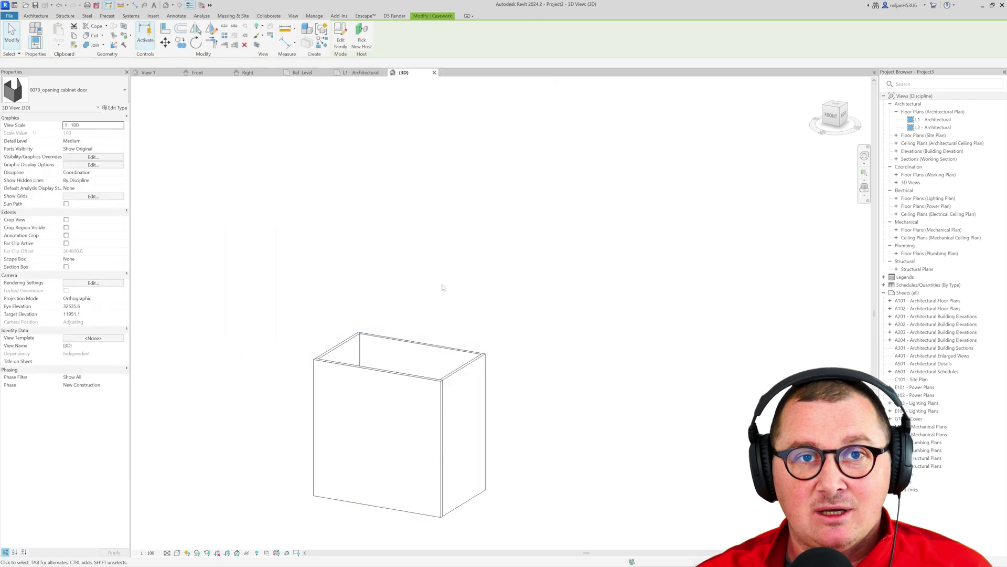
pyautogui.click(115, 108)
pyautogui.click(482, 315)
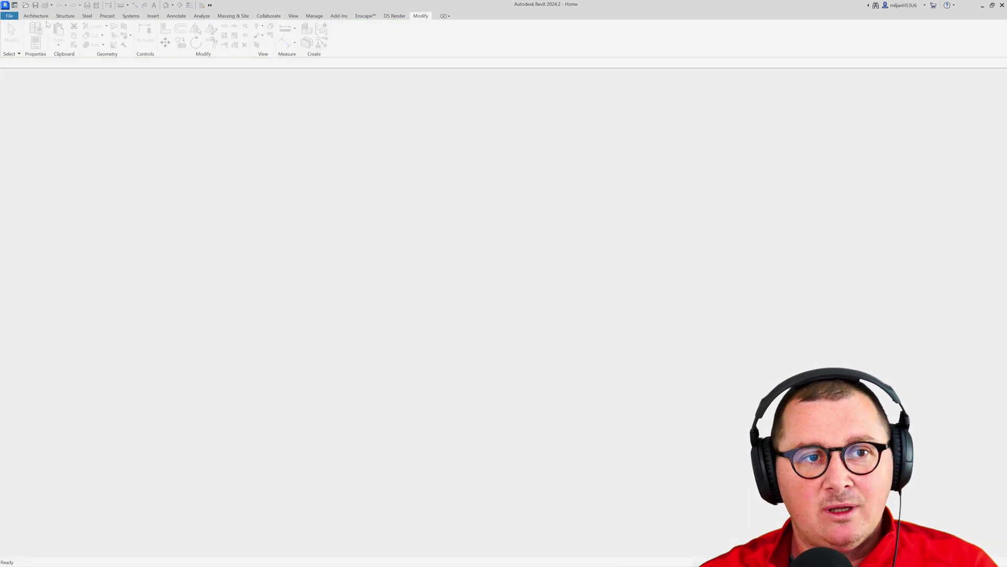
# - Create a new family from the Metric Casework.rft template
pyautogui.click(12, 15)
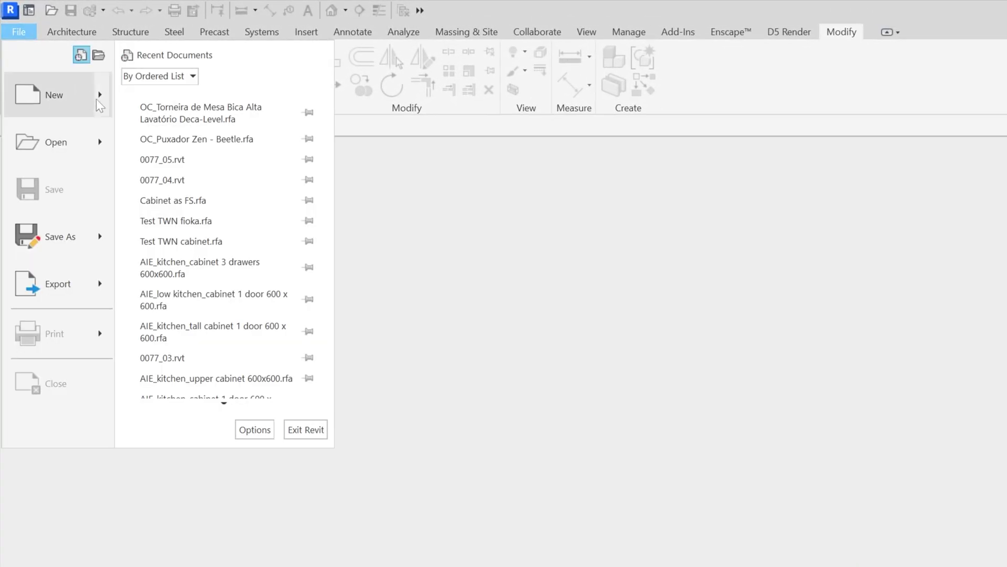
pyautogui.moveTo(104, 100)
pyautogui.click(169, 151)
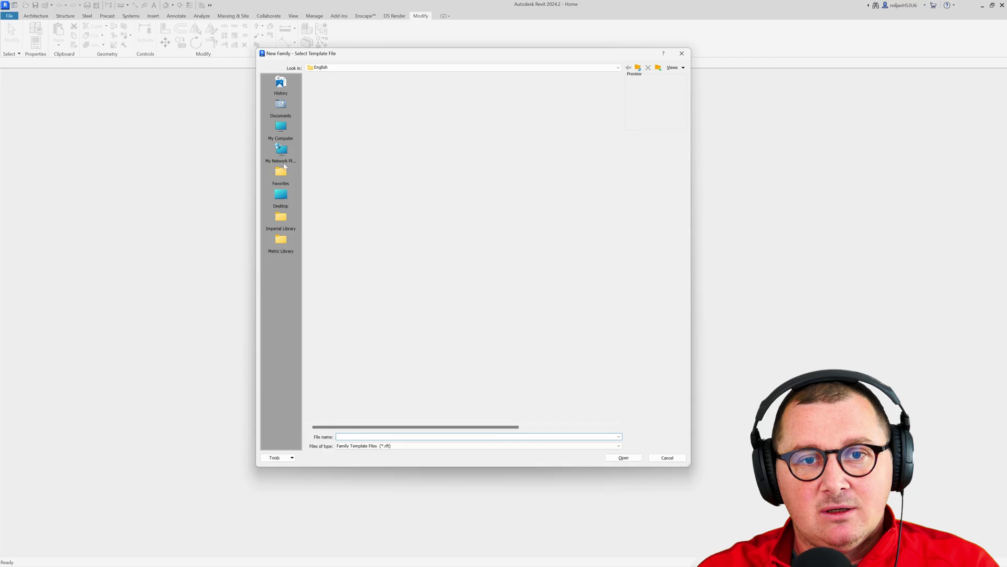
pyautogui.click(322, 138)
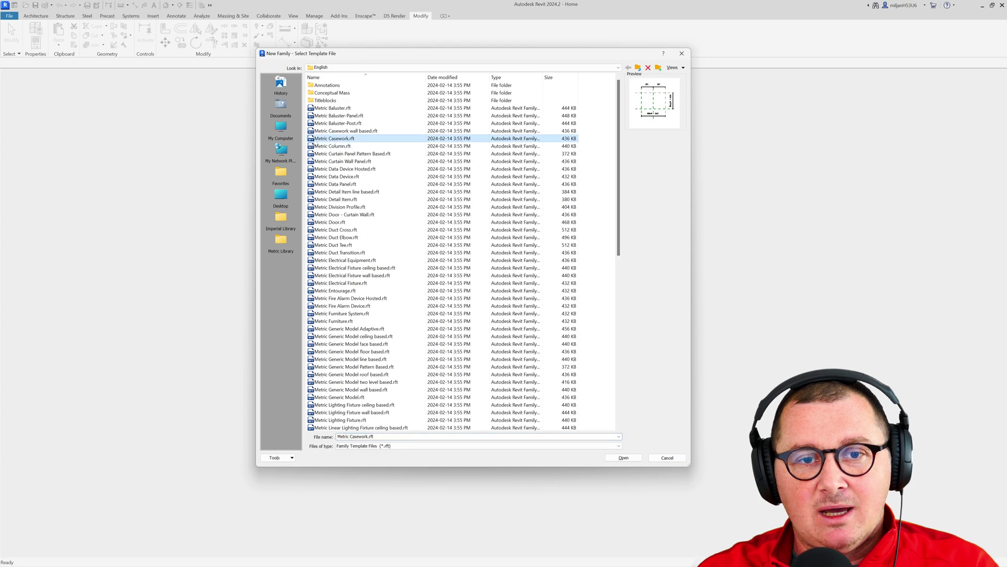
pyautogui.click(624, 457)
# - Draw a horizontal reference plane about 69 mm behind the cabinet's front plane in the plan and name it Two Depth
pyautogui.press('r')
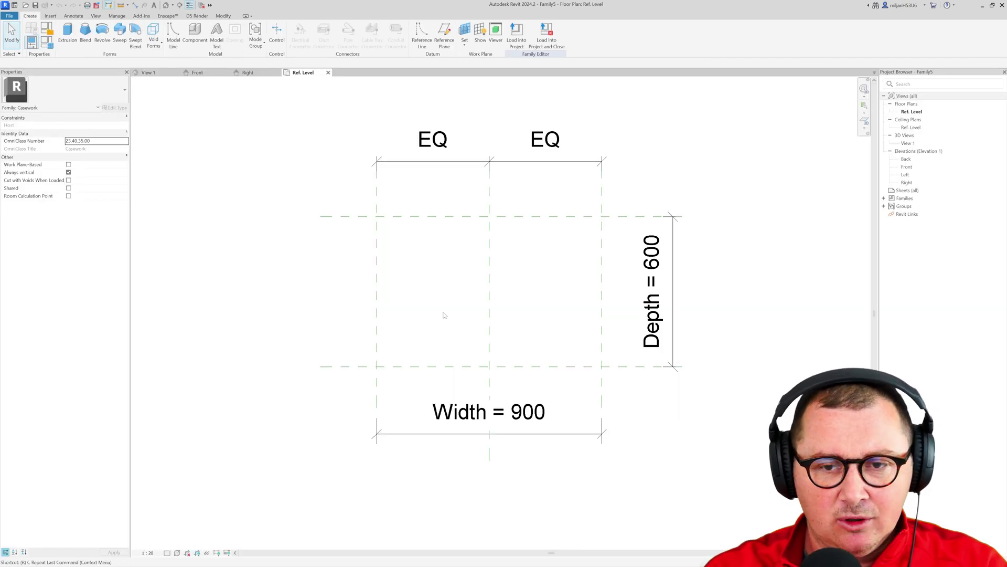
pyautogui.press('p')
pyautogui.click(211, 349)
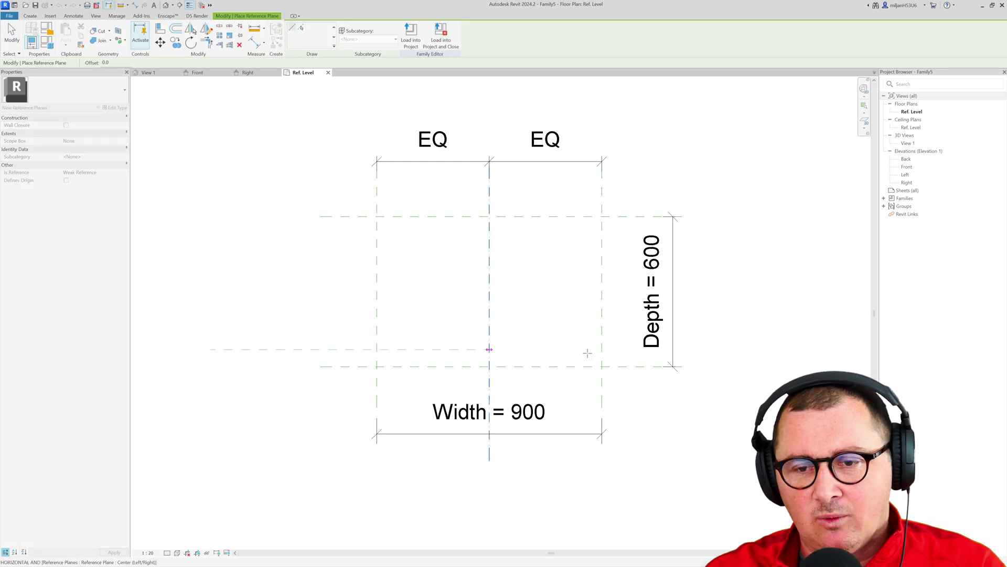
pyautogui.click(790, 349)
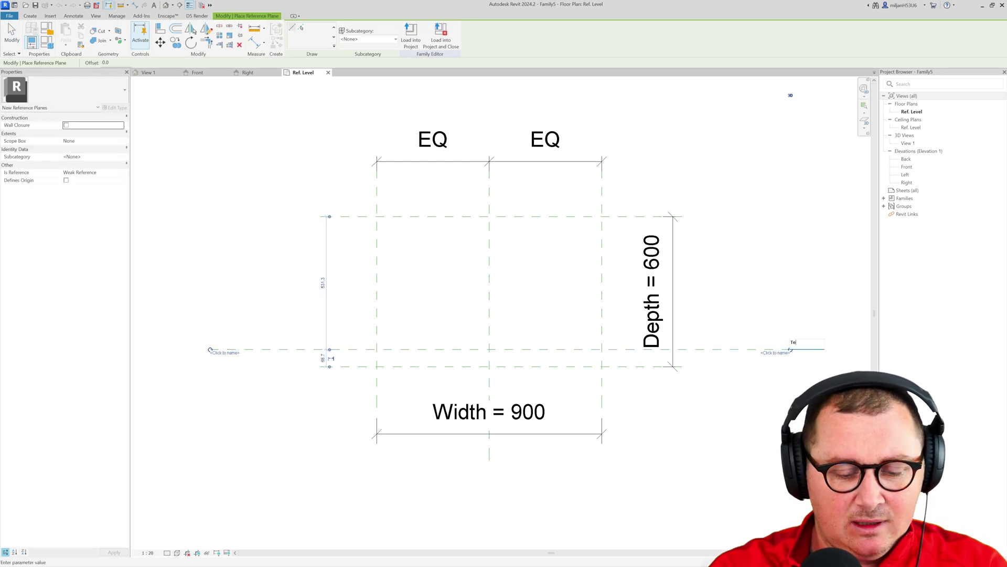
pyautogui.press('Return')
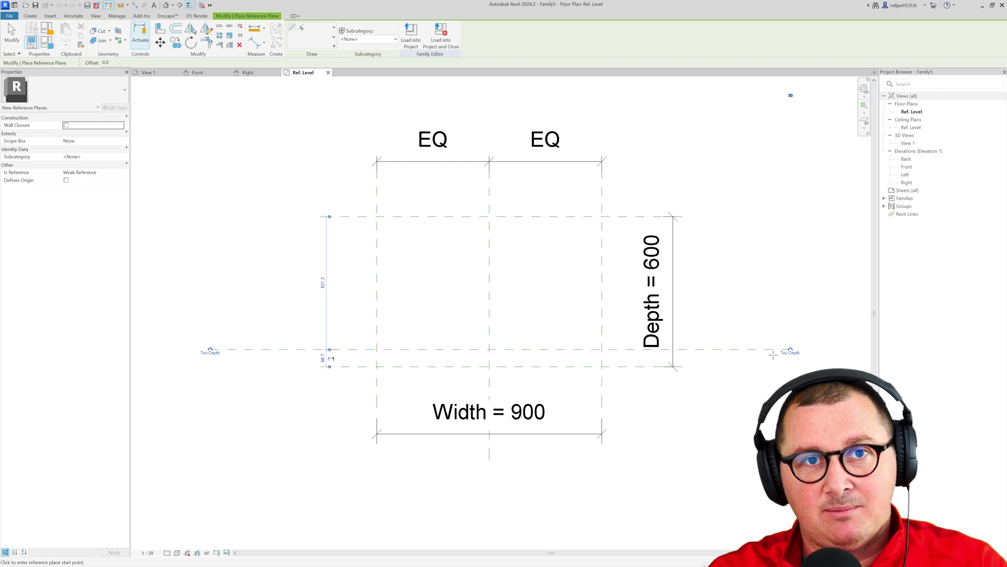
# - Dimension the distance between the front plane and the new reference plane behind it, placing the dimension outside the cabinet outline
pyautogui.press('d')
pyautogui.press('i')
pyautogui.click(357, 366)
pyautogui.click(336, 349)
pyautogui.click(226, 321)
pyautogui.press('Escape')
pyautogui.press('Escape')
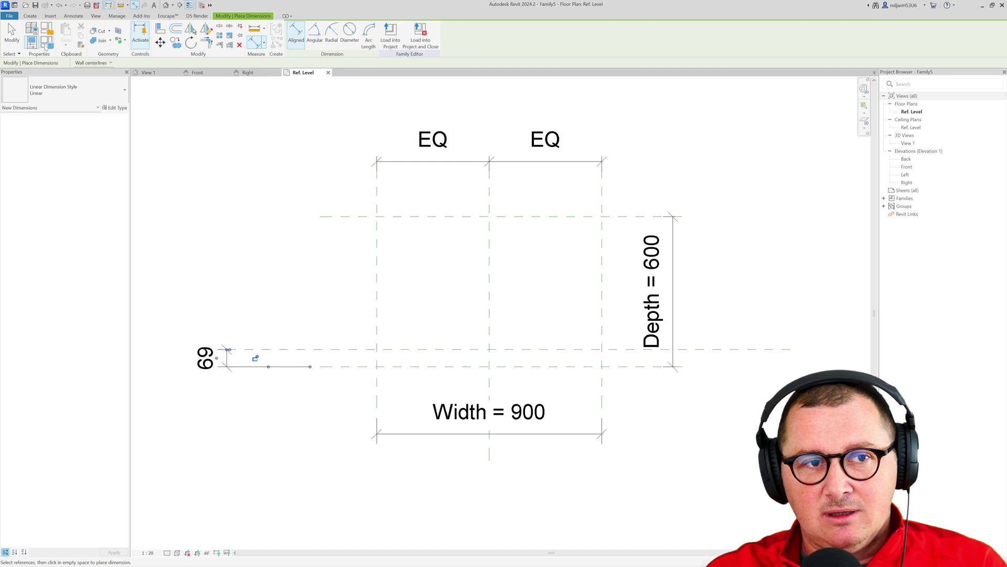
# - Label the new depth dimension with a new type parameter named Toe Depth, grouped under Dimensions
pyautogui.click(192, 354)
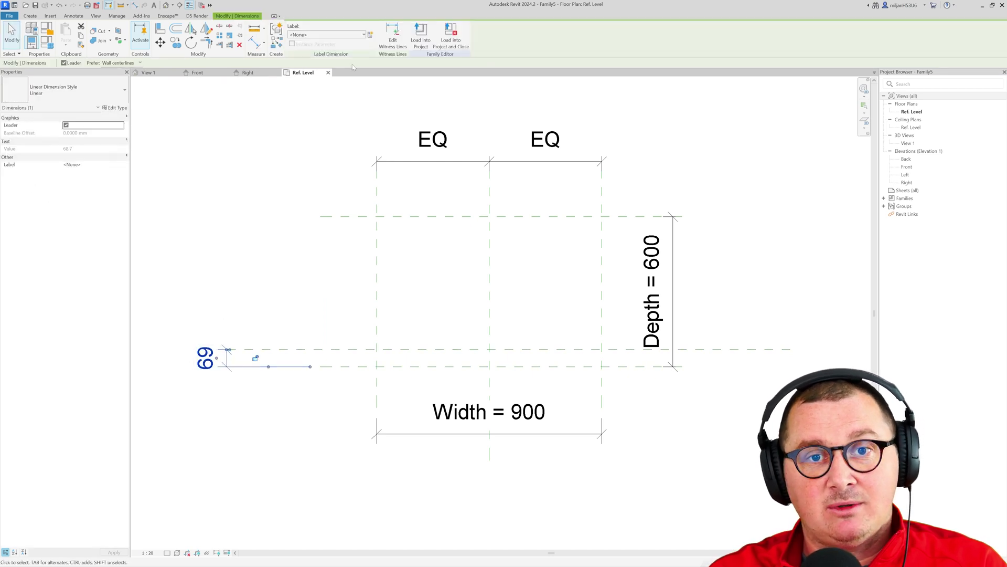
pyautogui.click(370, 34)
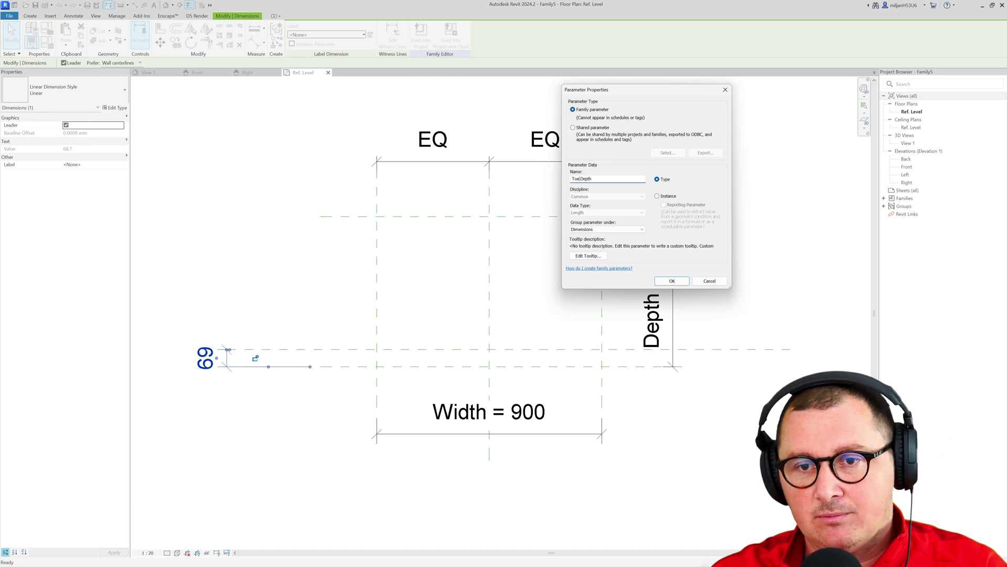
pyautogui.click(671, 281)
pyautogui.press('Escape')
# - Draw a horizontal reference plane about 157 mm above Ref. Level in the Front elevation and name it Toe Height
pyautogui.click(198, 72)
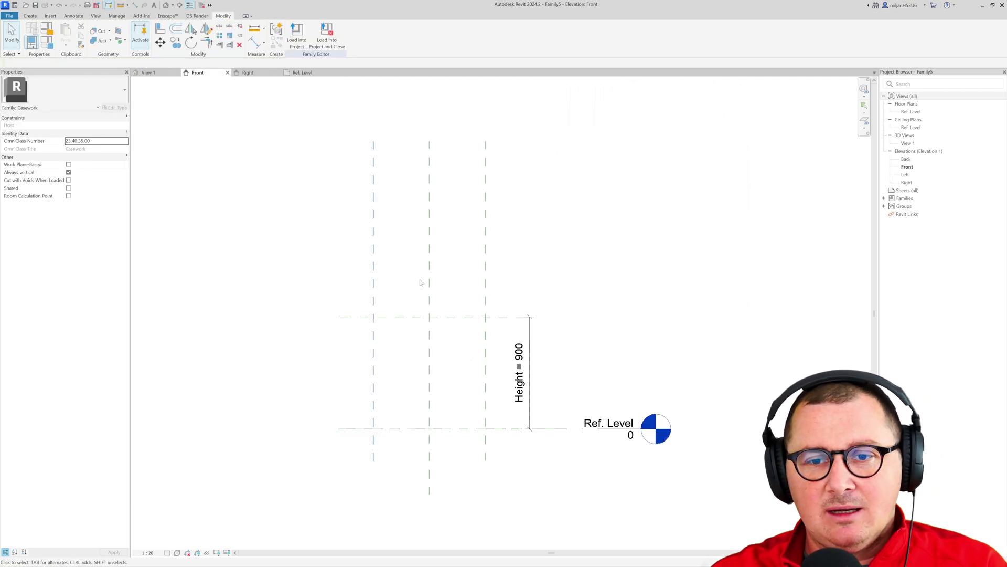
pyautogui.press('r')
pyautogui.press('p')
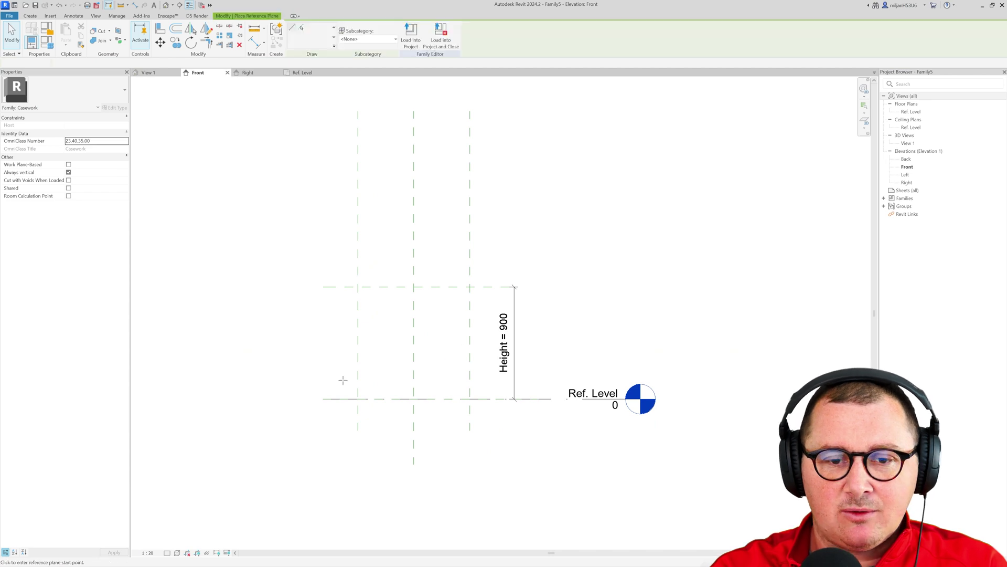
pyautogui.click(284, 378)
pyautogui.click(748, 380)
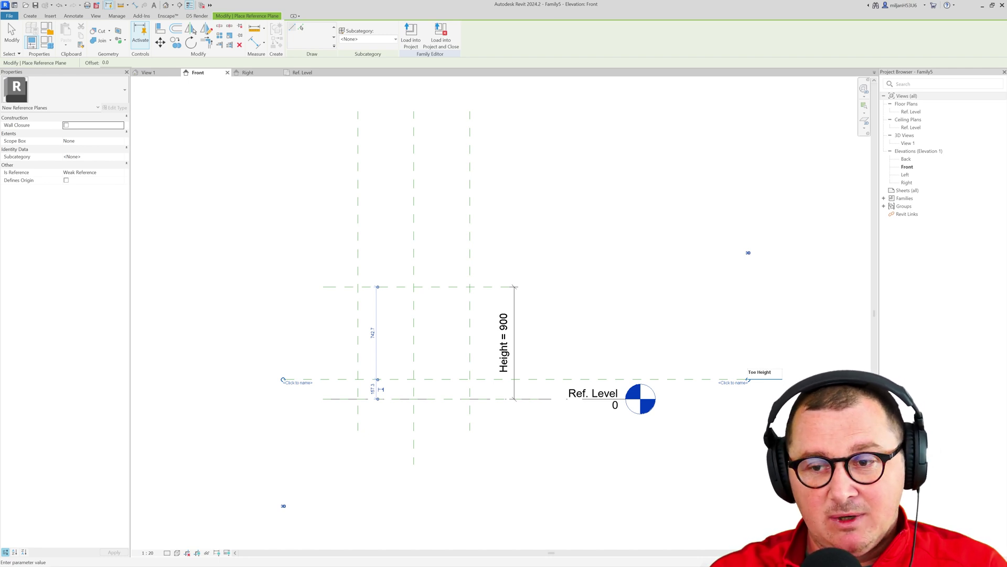
pyautogui.press('Return')
# - Dimension the distance between Ref. Level and the Toe Height reference plane in the Front elevation
pyautogui.press('d')
pyautogui.press('i')
pyautogui.click(330, 399)
pyautogui.click(317, 380)
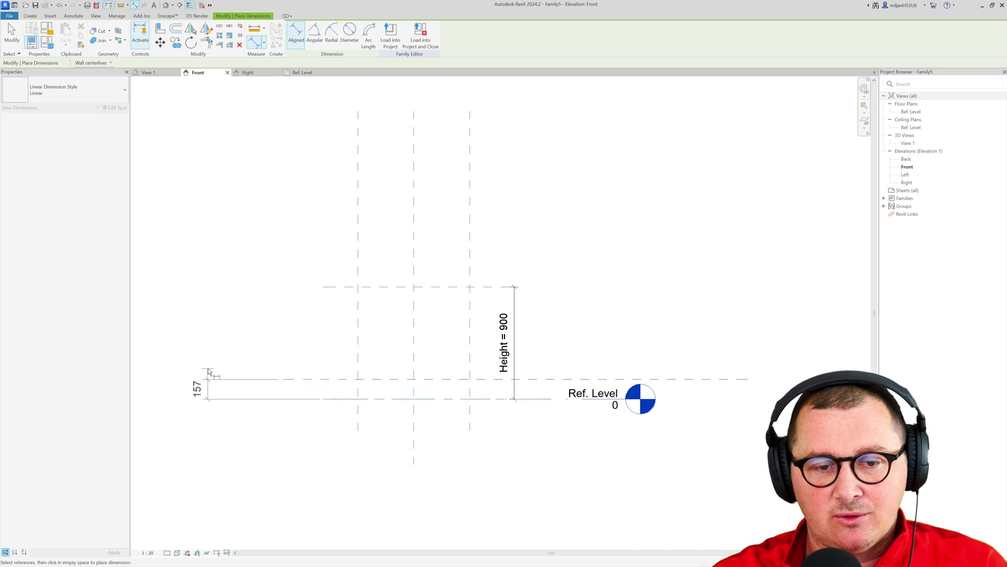
pyautogui.click(207, 370)
pyautogui.press('Escape')
pyautogui.press('Escape')
# - Label the dimension above Ref. Level with a new type parameter named Toe Height
pyautogui.click(206, 385)
pyautogui.click(370, 35)
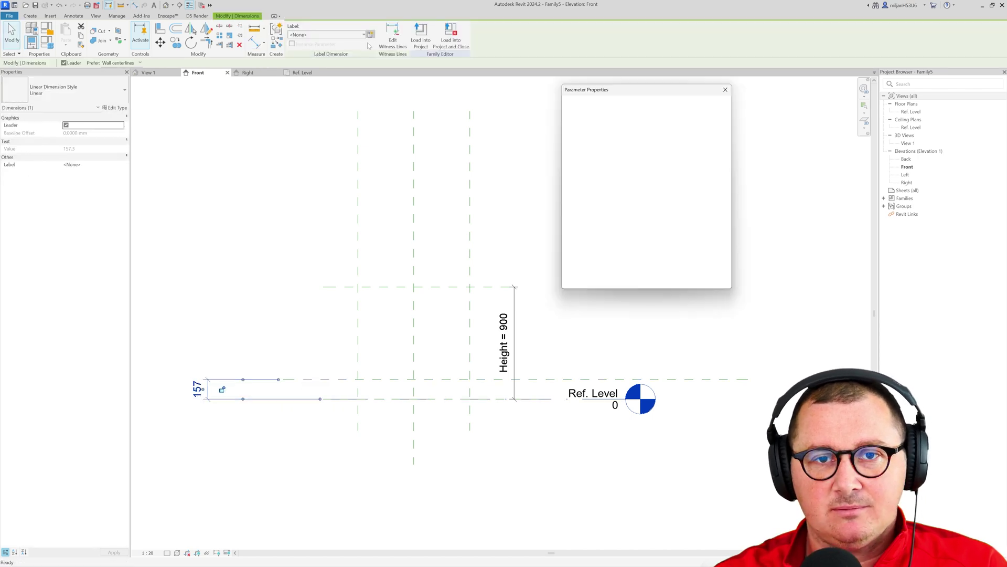
pyautogui.write('Toe Height')
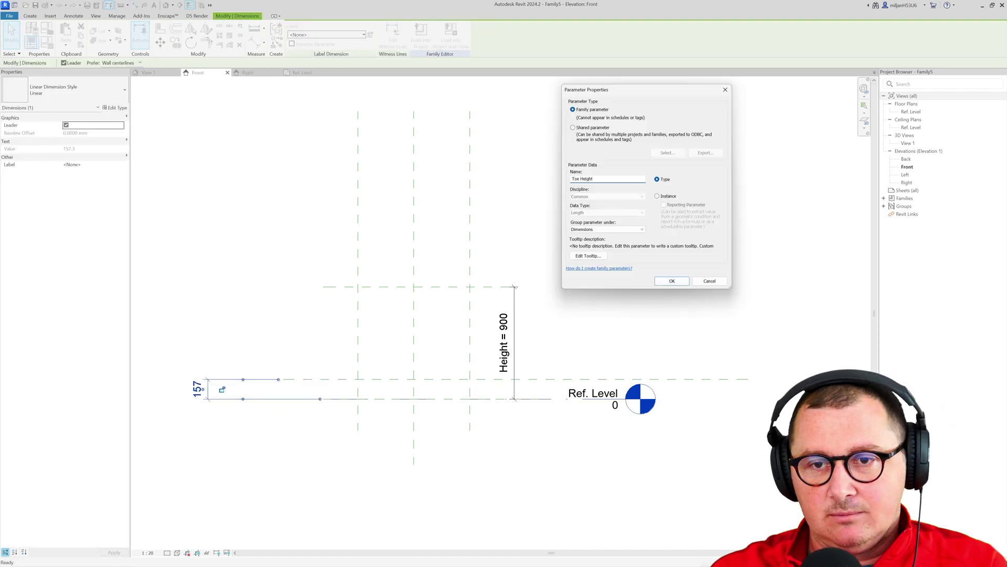
pyautogui.press('Return')
pyautogui.click(254, 167)
# - Set Toe Depth to 65 and Toe Height to 80 in the family types
pyautogui.click(46, 42)
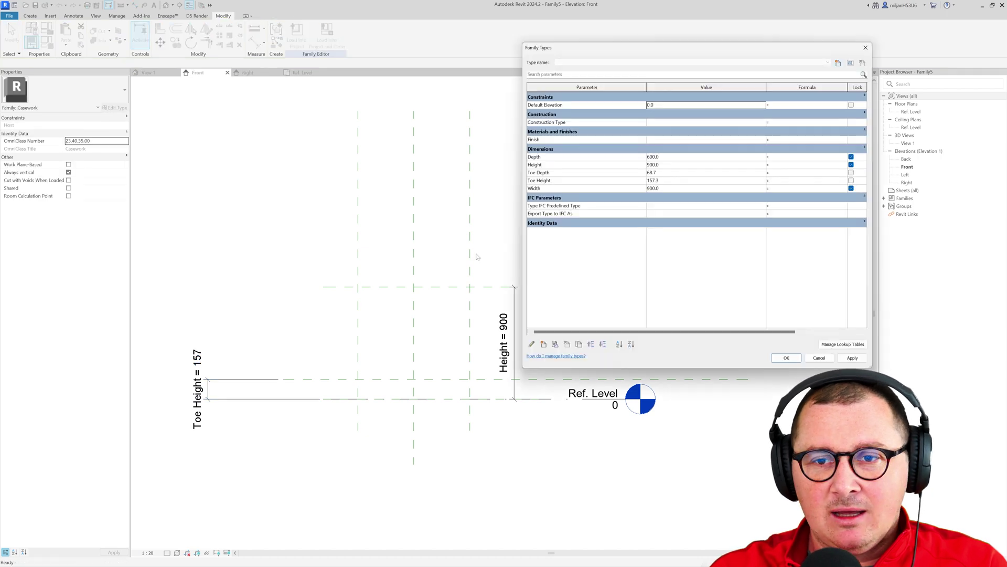
pyautogui.click(662, 173)
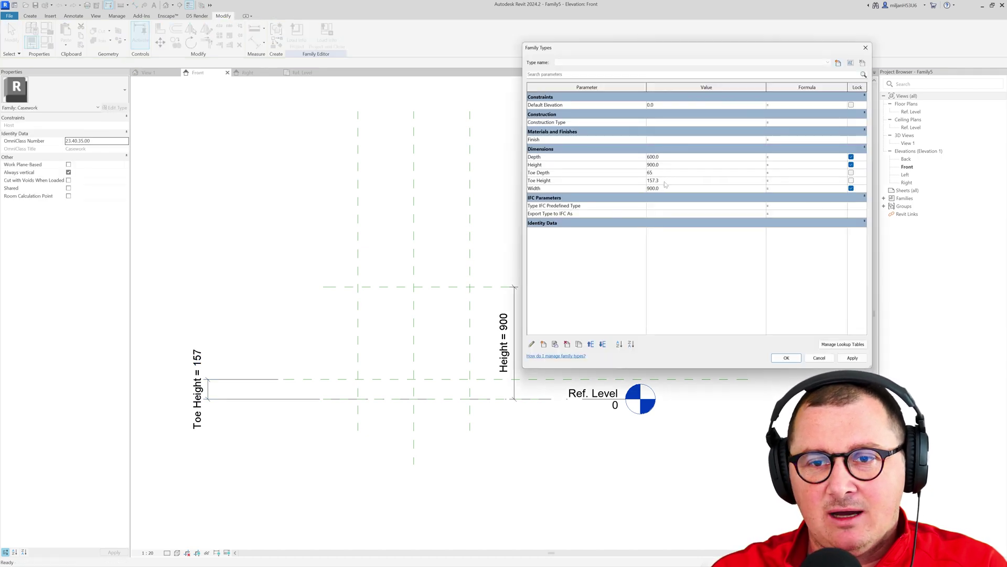
pyautogui.click(795, 357)
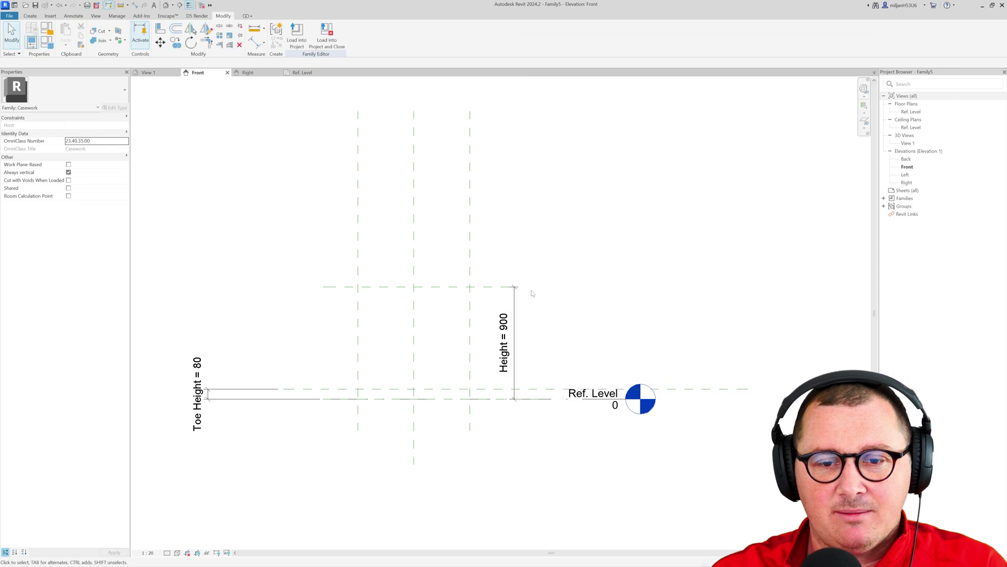
# - Start an extrusion in the Ref. Level plan with sketch lines picked from and locked to both side planes, the back plane and the toe depth plane
pyautogui.click(296, 73)
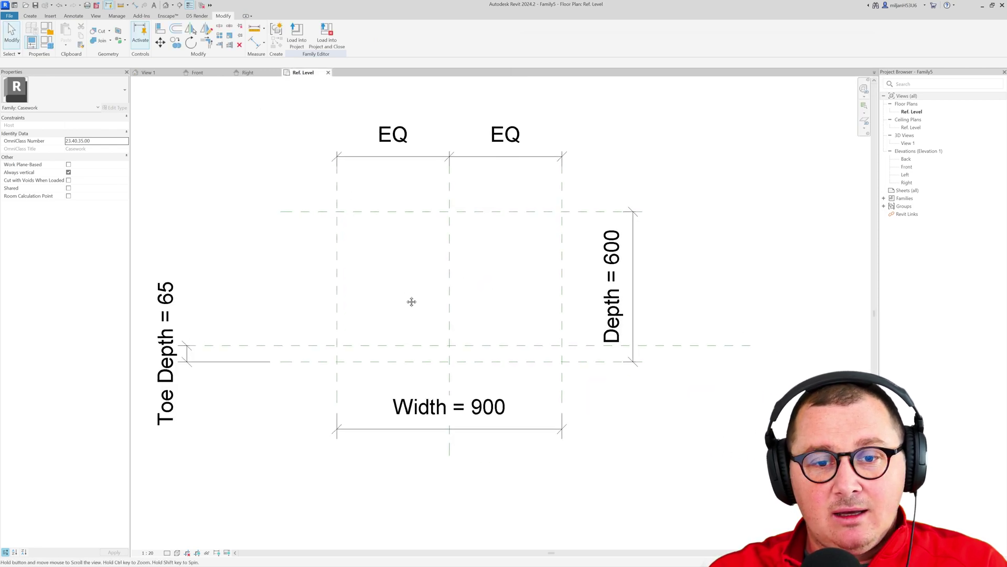
pyautogui.moveTo(404, 296); pyautogui.dragTo(379, 284, button='middle')
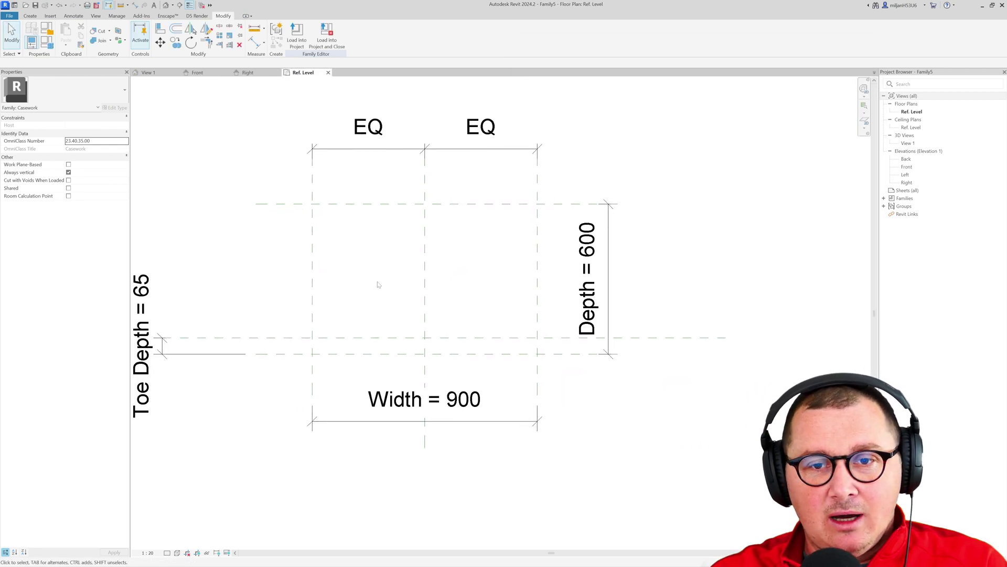
pyautogui.click(30, 16)
pyautogui.click(66, 34)
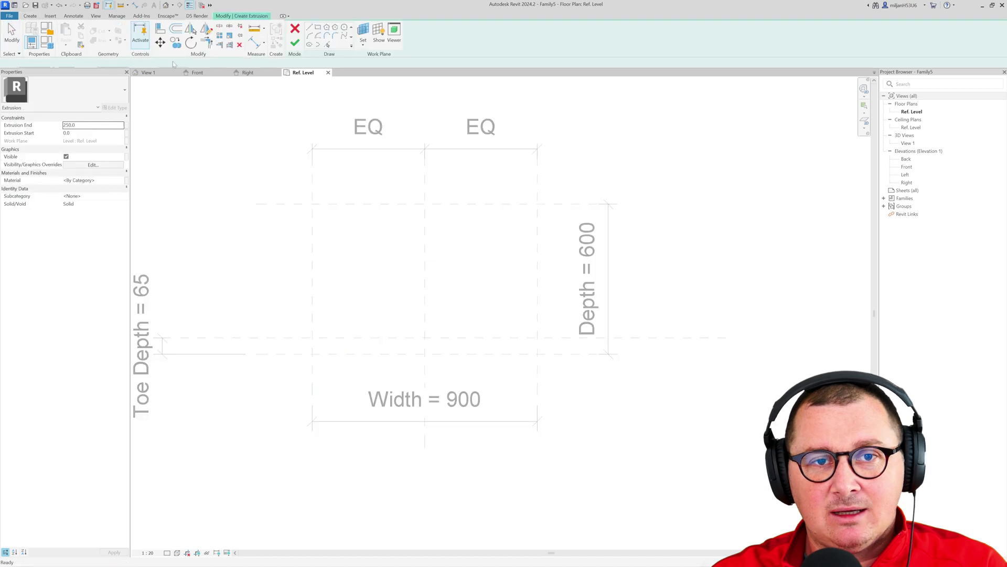
pyautogui.click(327, 45)
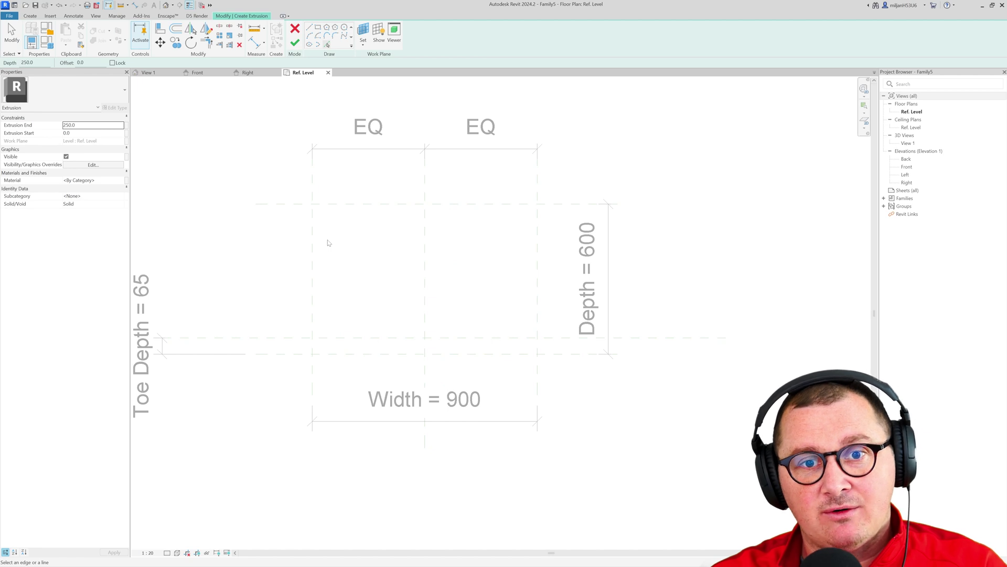
pyautogui.click(305, 266)
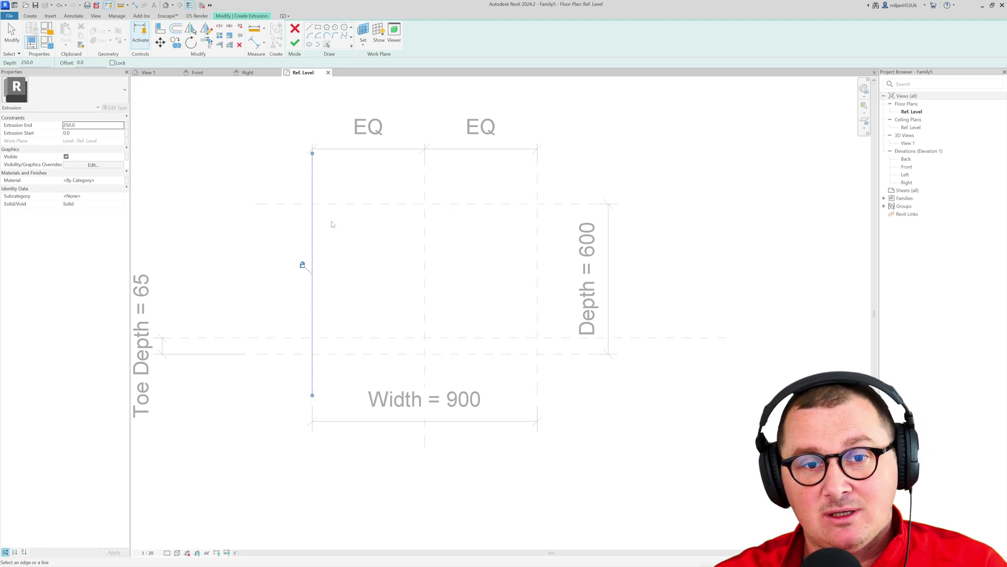
pyautogui.click(443, 203)
pyautogui.click(534, 257)
pyautogui.click(529, 264)
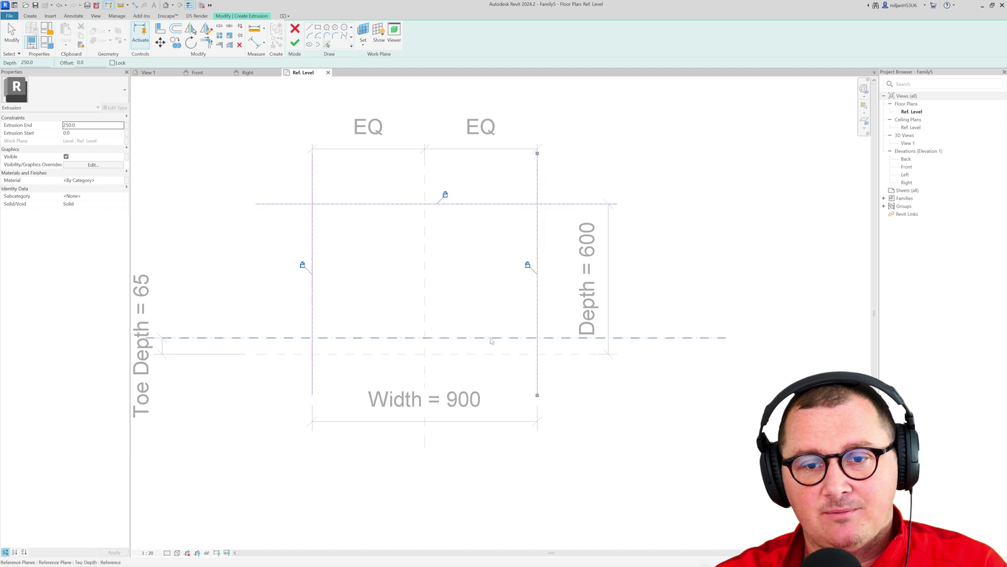
pyautogui.click(492, 338)
pyautogui.click(427, 348)
# - Trim the four sketch lines into a closed rectangle and finish the extrusion
pyautogui.press('t')
pyautogui.press('r')
pyautogui.click(326, 338)
pyautogui.click(314, 313)
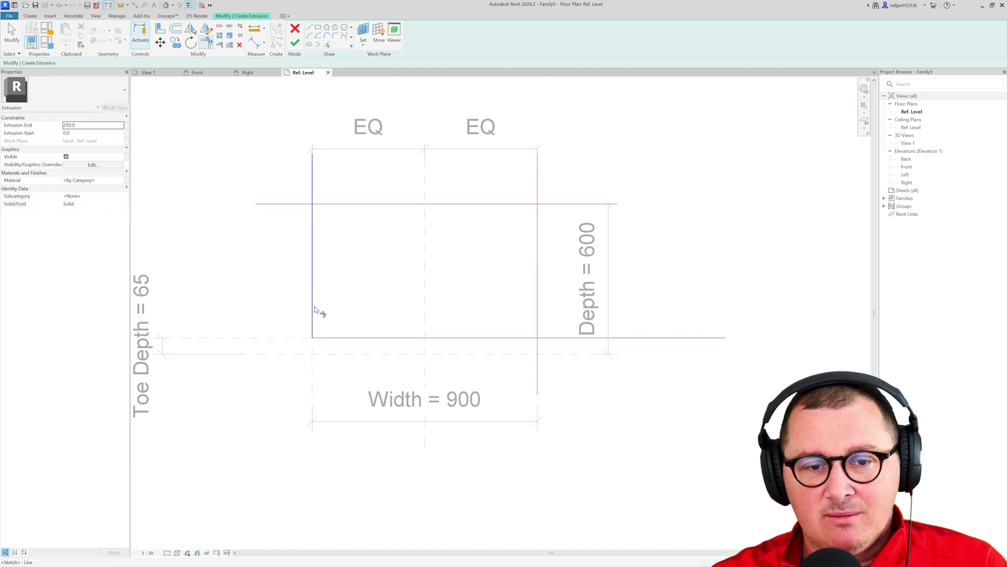
pyautogui.click(316, 236)
pyautogui.click(472, 204)
pyautogui.click(522, 205)
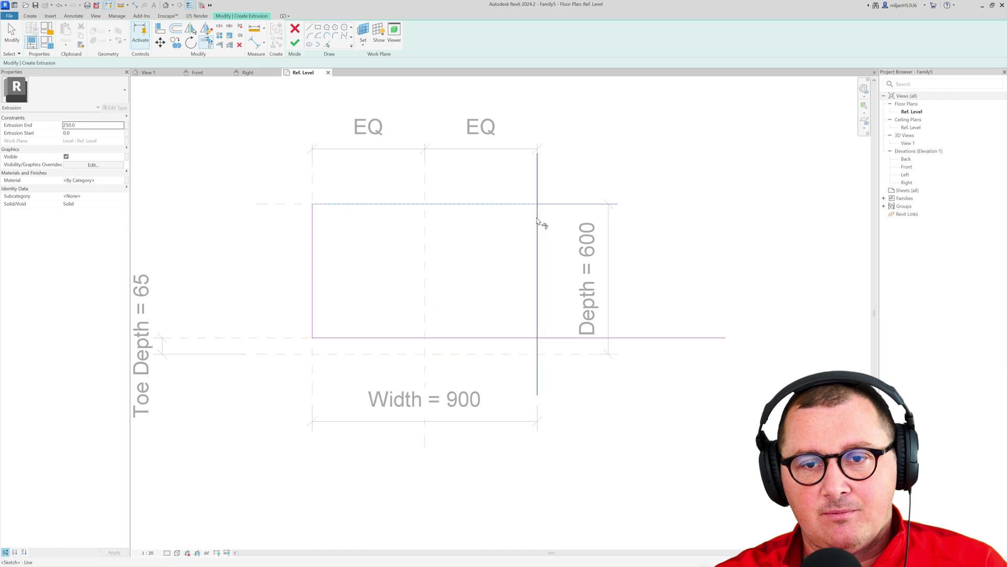
pyautogui.click(537, 225)
pyautogui.click(536, 230)
pyautogui.click(527, 339)
pyautogui.click(294, 43)
# - Stretch the top of the extrusion down to the Toe Height reference plane in the Front elevation
pyautogui.click(197, 73)
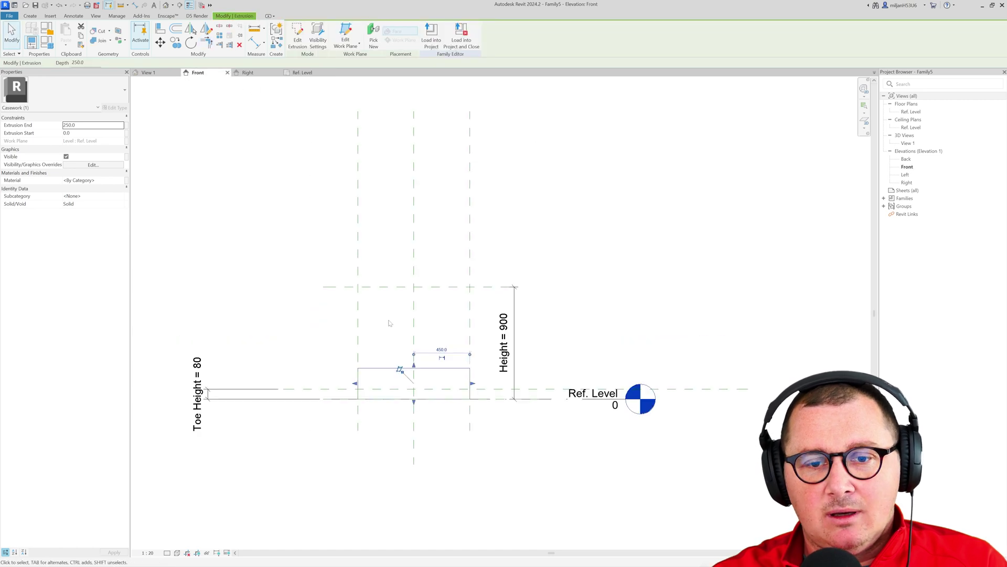
pyautogui.scroll(3, 399, 396)
pyautogui.moveTo(418, 349); pyautogui.dragTo(411, 290, button='middle')
pyautogui.scroll(2, 410, 291)
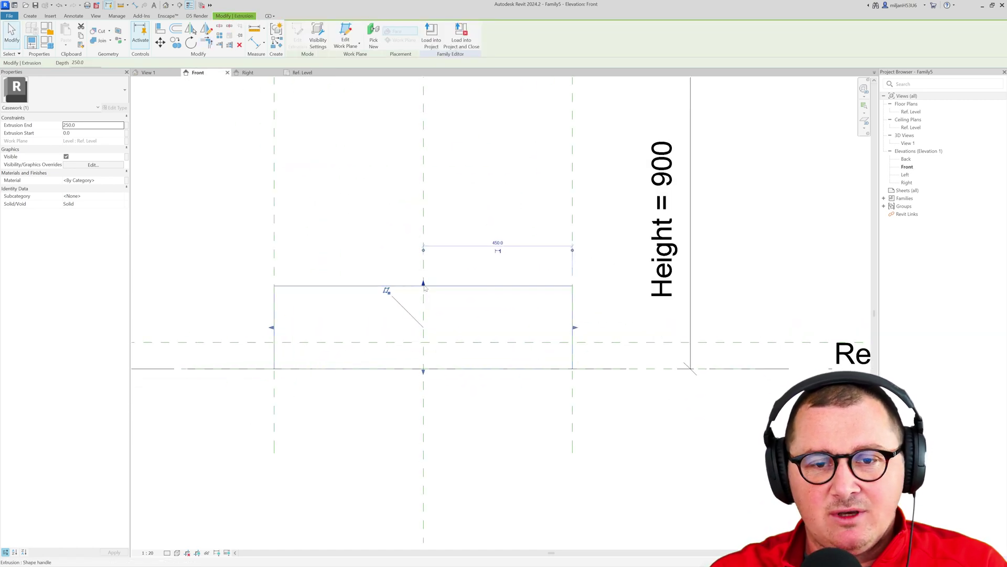
pyautogui.moveTo(423, 287); pyautogui.dragTo(434, 341)
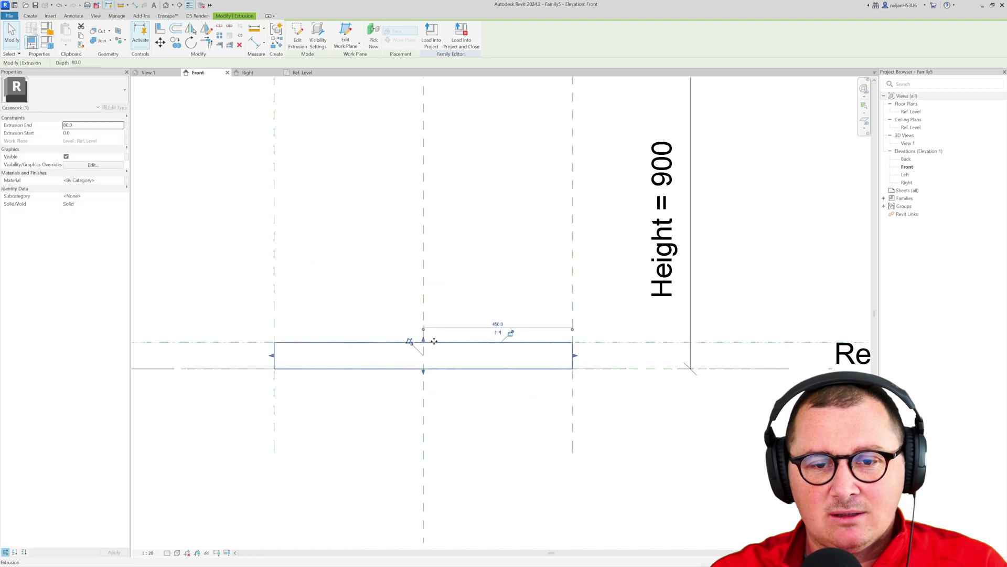
pyautogui.click(508, 342)
pyautogui.scroll(-2, 506, 292)
pyautogui.scroll(-1, 576, 328)
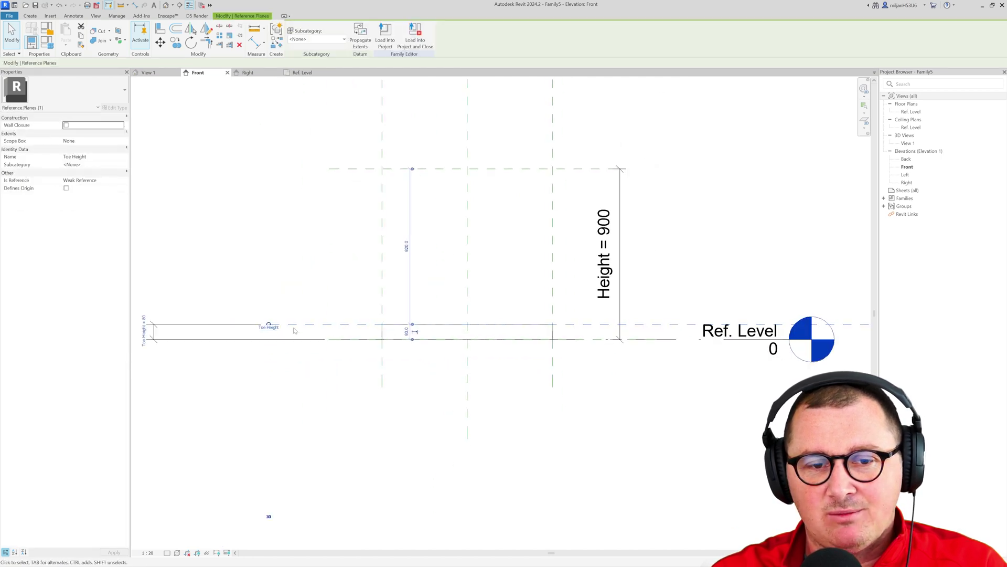
pyautogui.click(297, 279)
pyautogui.scroll(-2, 297, 278)
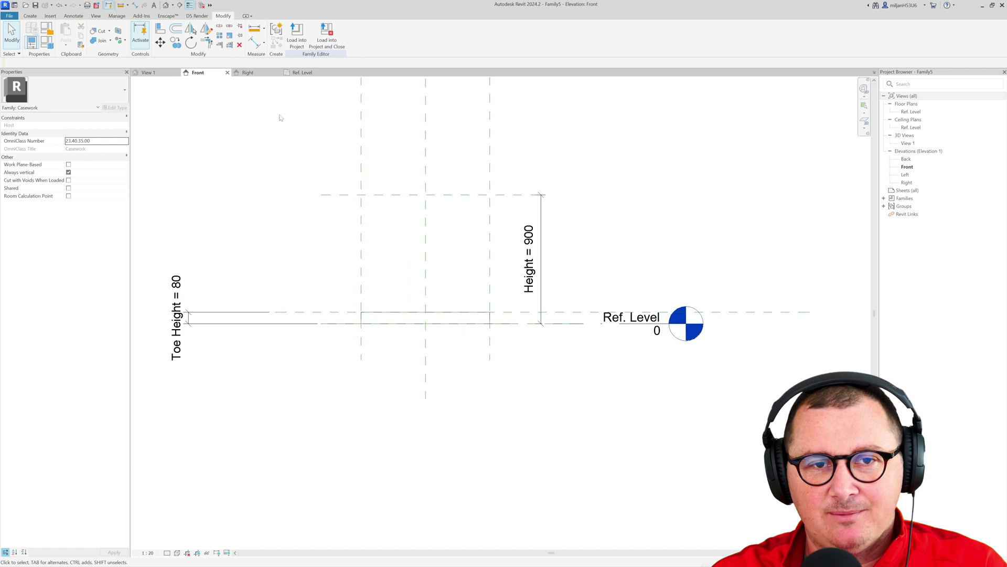
# - Draw a horizontal reference plane between the Toe Depth and Front planes in the Ref. Level plan
pyautogui.click(303, 73)
pyautogui.press('r')
pyautogui.press('p')
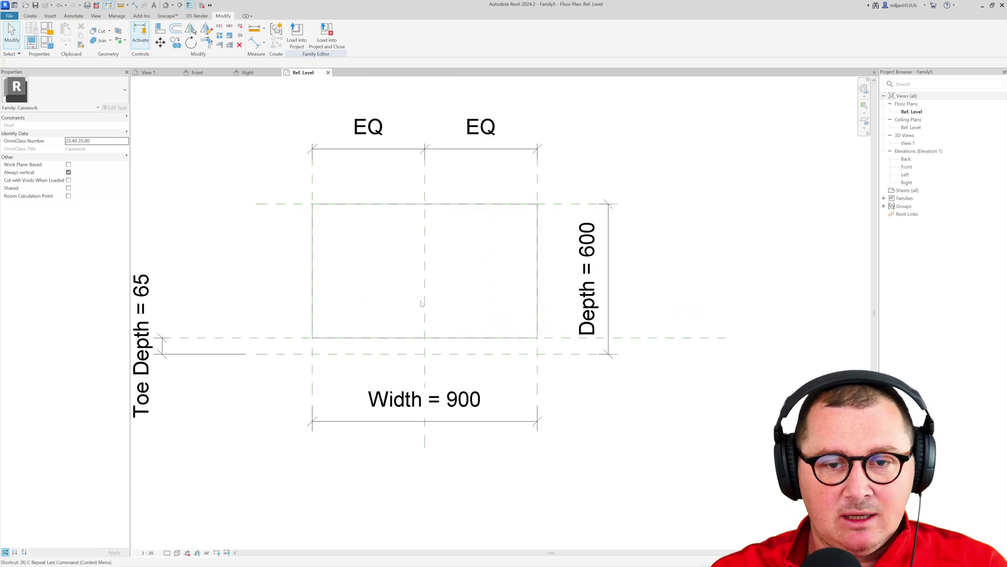
pyautogui.click(256, 345)
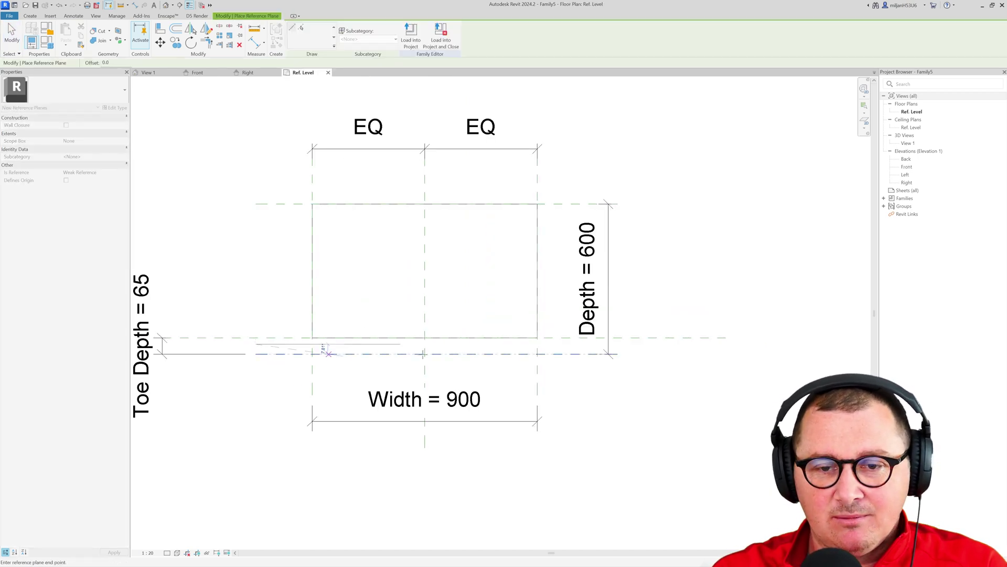
pyautogui.click(801, 344)
# - Dimension the new reference plane to the Front plane and label the dimension with a new type parameter named Panel Thickness
pyautogui.press('d')
pyautogui.press('i')
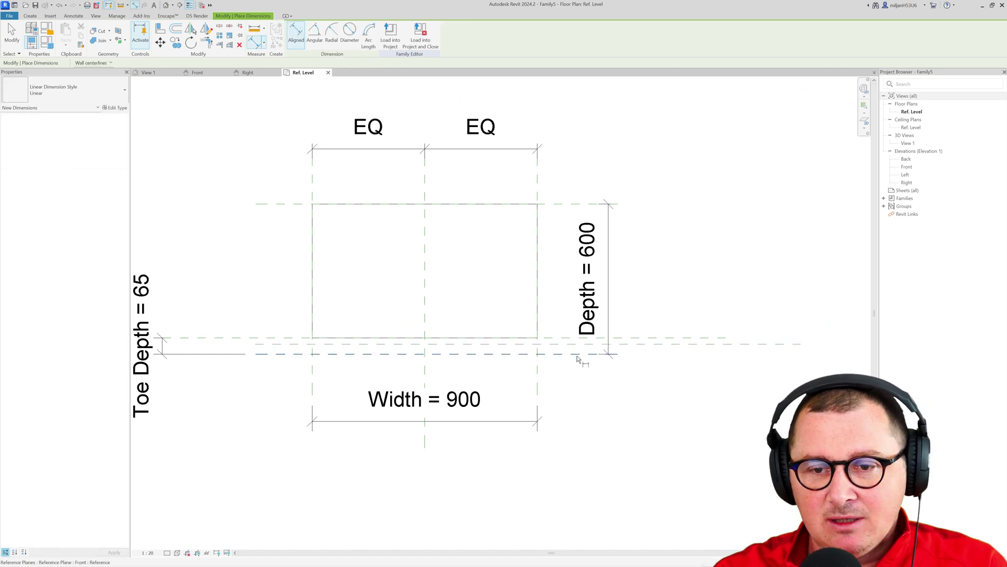
pyautogui.click(567, 343)
pyautogui.click(570, 353)
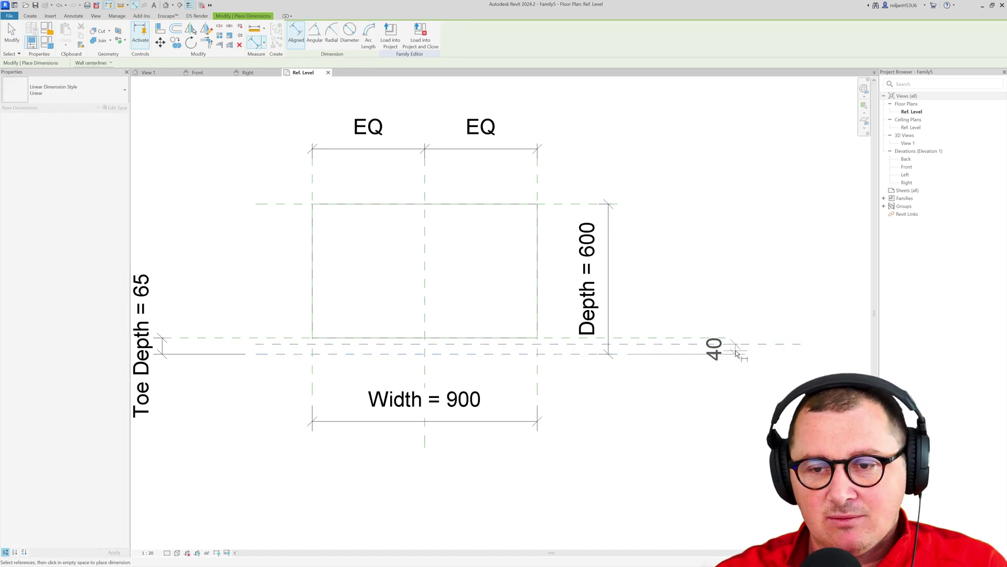
pyautogui.click(737, 348)
pyautogui.moveTo(752, 353); pyautogui.dragTo(743, 353, button='middle')
pyautogui.press('Escape')
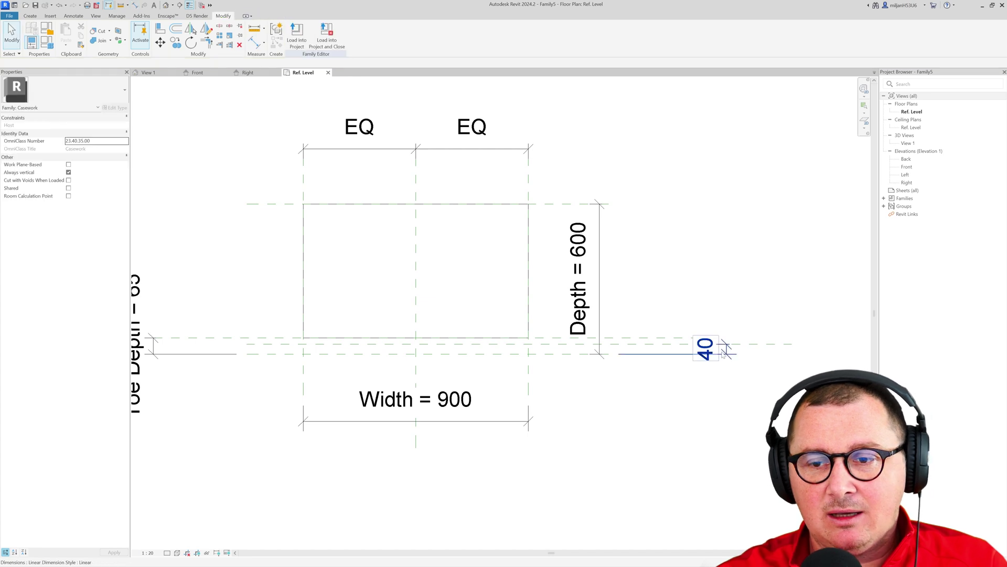
pyautogui.click(371, 35)
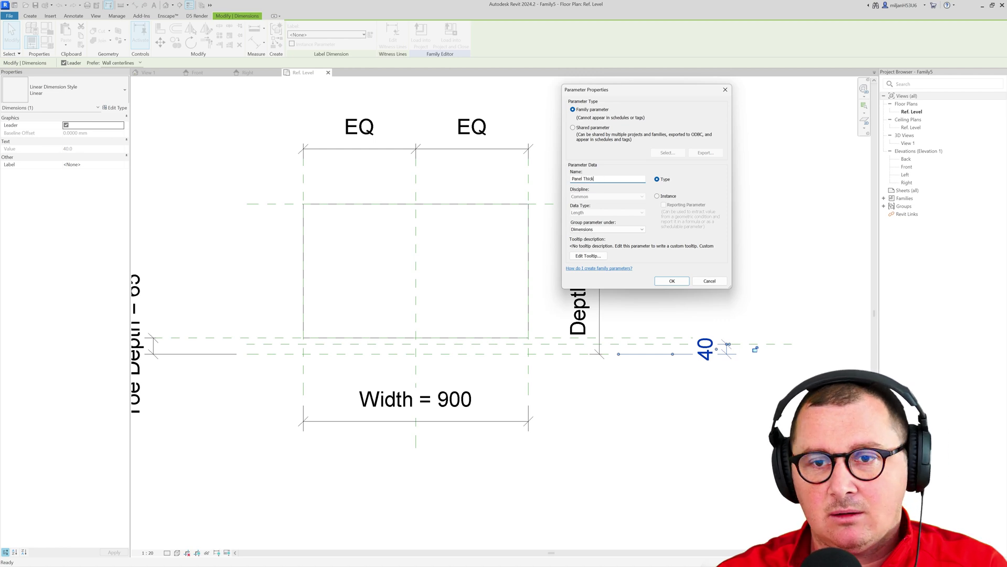
pyautogui.press('Return')
# - Set Panel Thickness to 25 in the family types and apply it
pyautogui.click(47, 42)
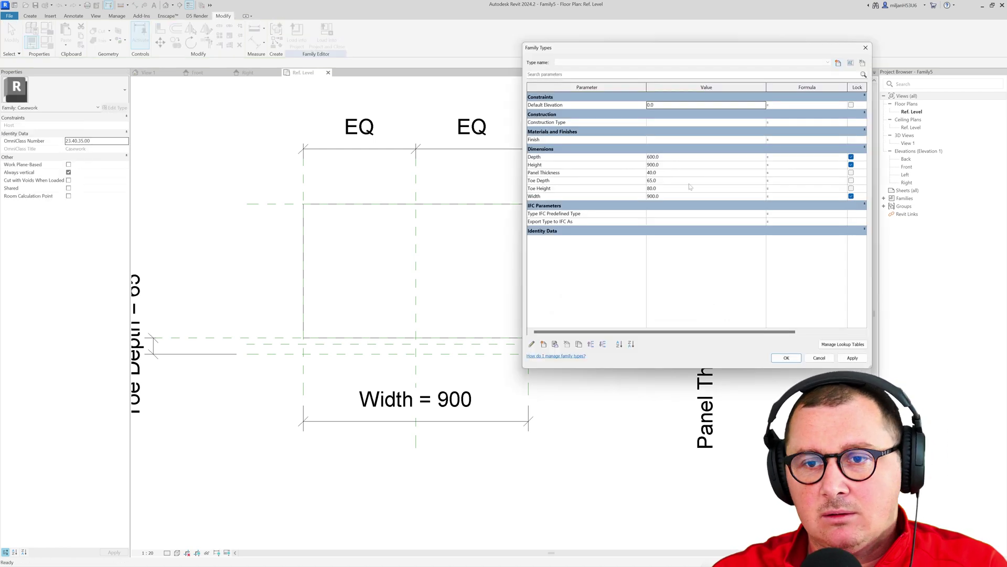
pyautogui.click(653, 172)
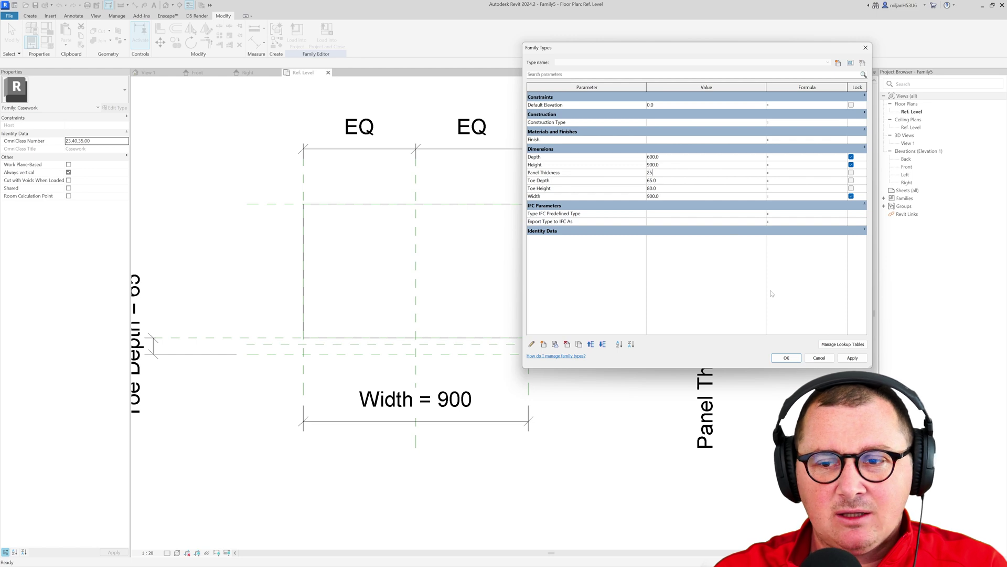
pyautogui.click(787, 358)
pyautogui.moveTo(440, 334); pyautogui.dragTo(500, 330, button='middle')
pyautogui.moveTo(454, 267); pyautogui.dragTo(428, 267, button='middle')
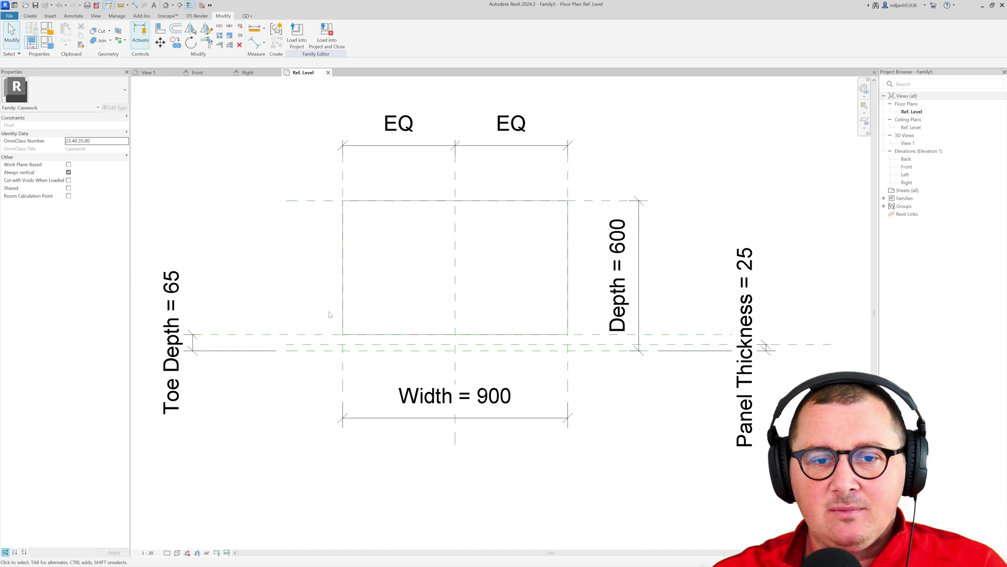
pyautogui.moveTo(288, 267); pyautogui.dragTo(271, 259, button='middle')
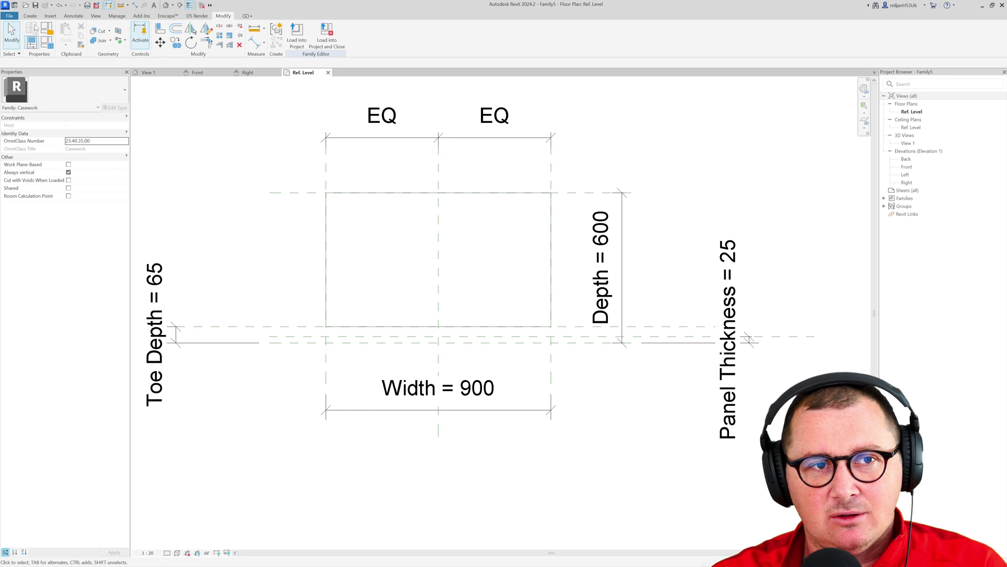
pyautogui.click(30, 16)
pyautogui.click(64, 32)
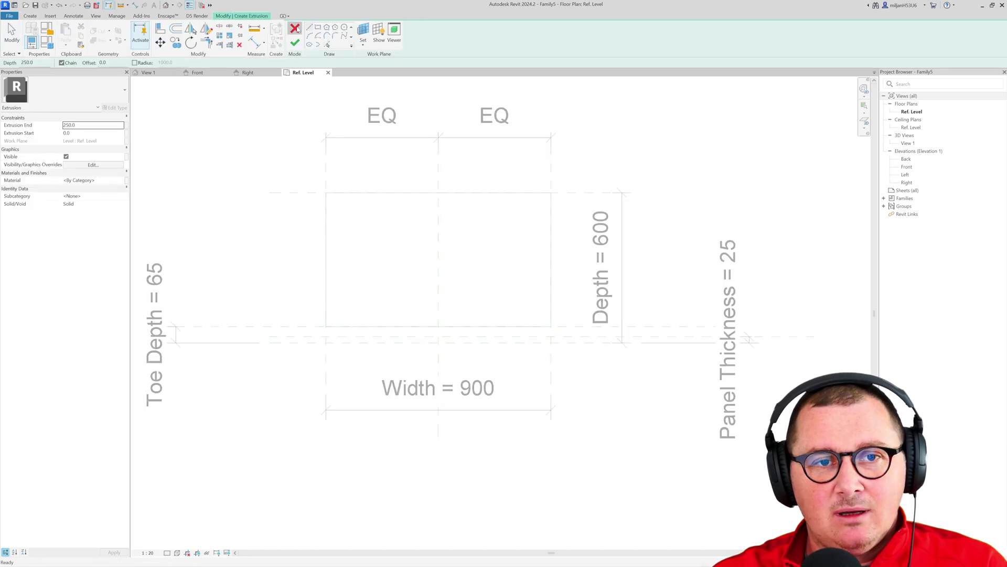
pyautogui.click(295, 42)
# - Check the Toe Height plane's name in the Front elevation and start a Ref. Level extrusion with that plane as its work plane
pyautogui.click(197, 72)
pyautogui.scroll(-2, 303, 300)
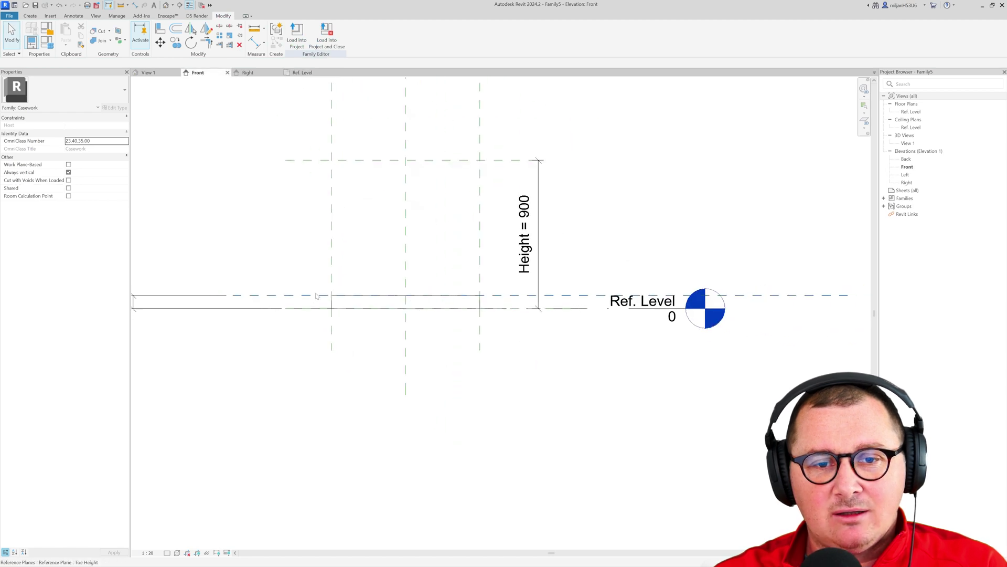
pyautogui.click(334, 296)
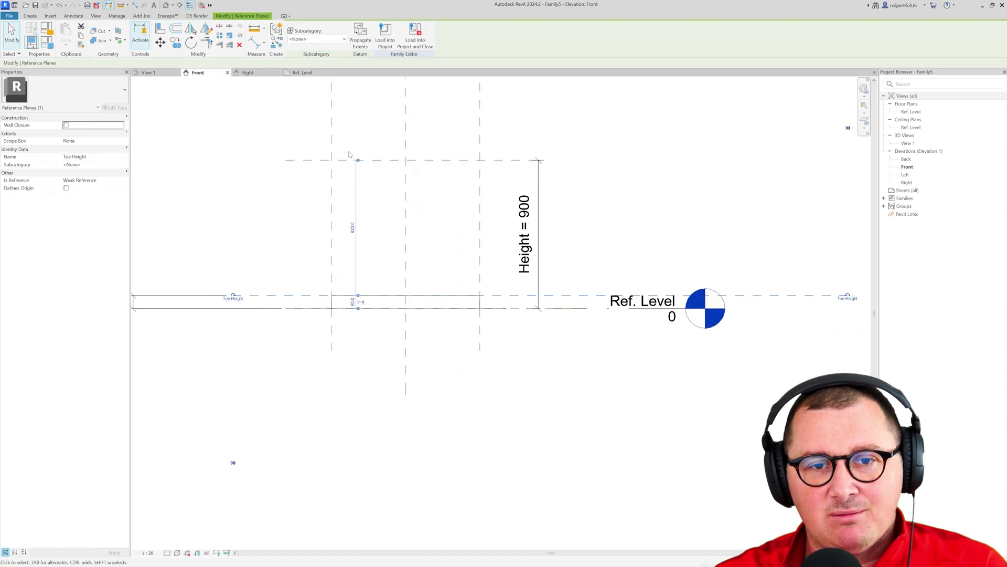
pyautogui.click(266, 230)
pyautogui.click(301, 72)
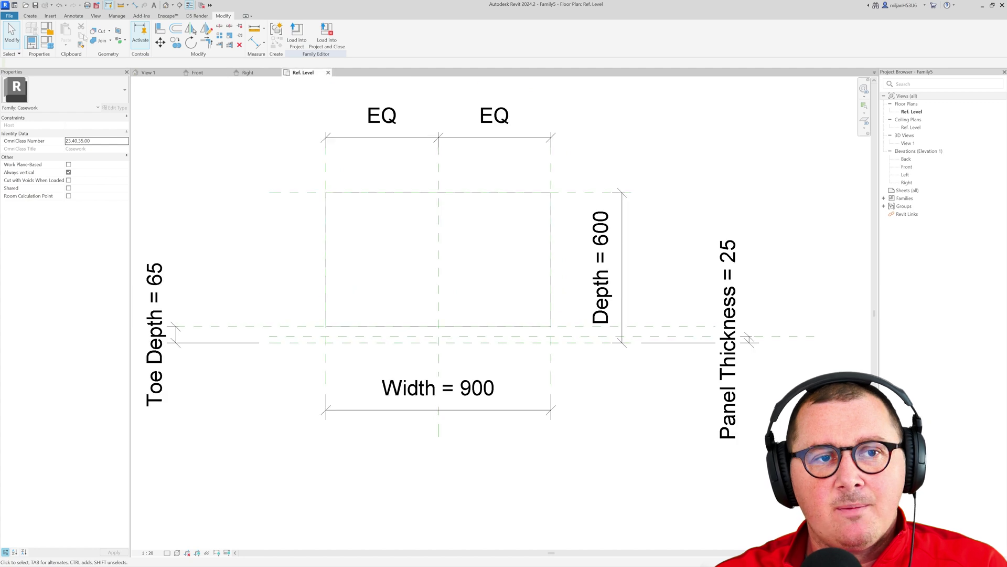
pyautogui.press('Return')
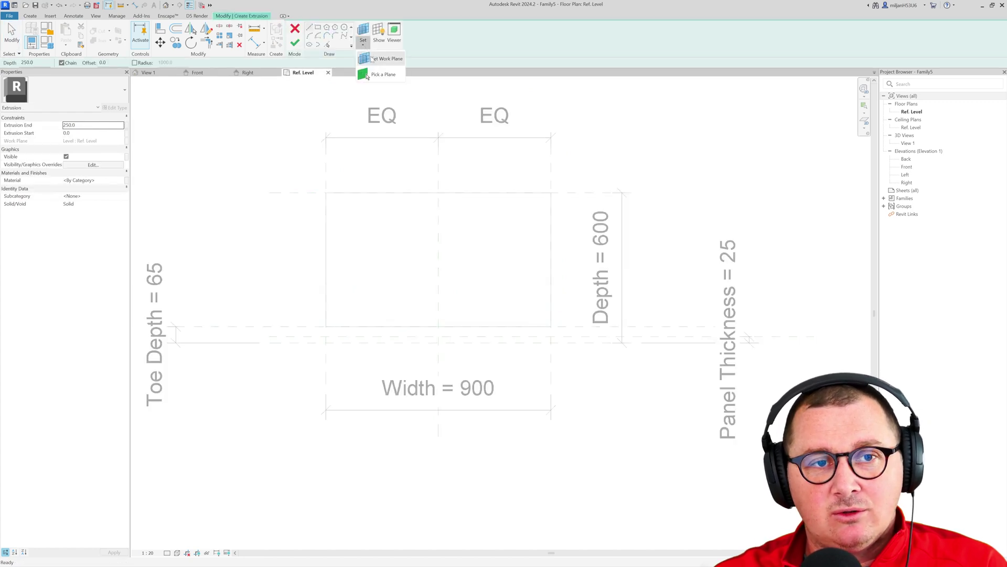
pyautogui.click(363, 31)
pyautogui.click(299, 159)
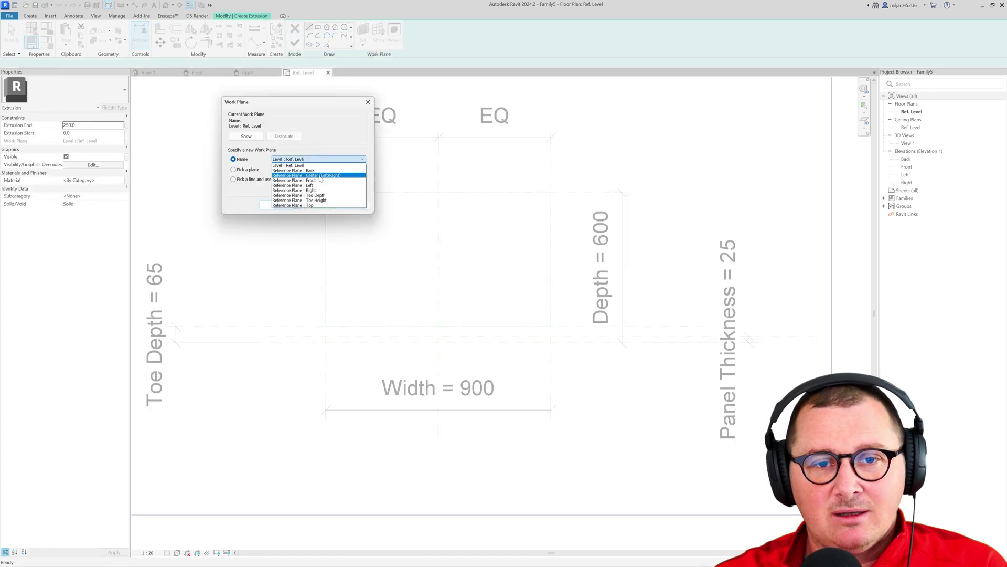
pyautogui.click(326, 204)
pyautogui.click(277, 205)
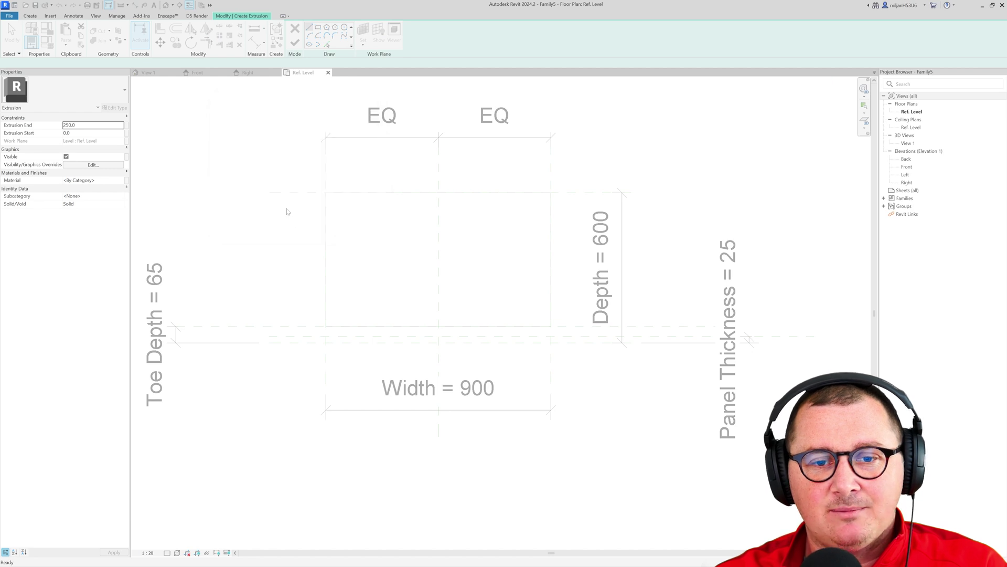
# - Pick sketch lines from the Left, Back and Right planes and the Panel Thickness plane, locking each line to its plane
pyautogui.click(327, 44)
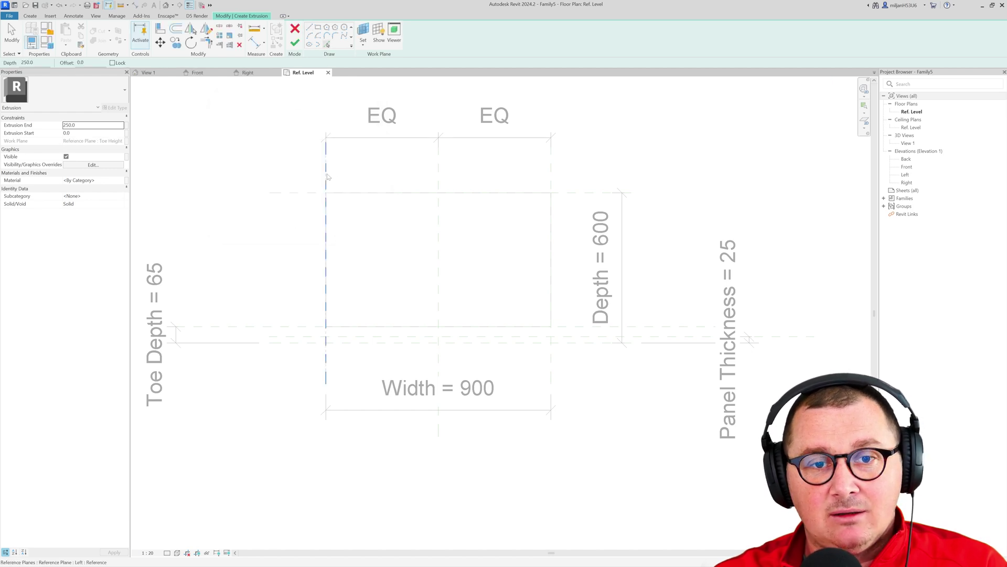
pyautogui.click(326, 181)
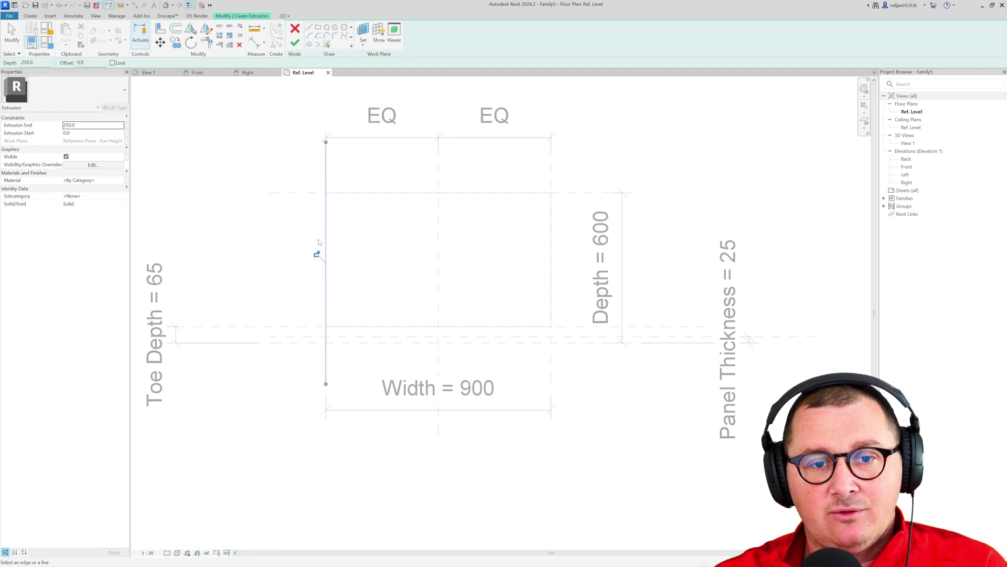
pyautogui.click(307, 194)
pyautogui.click(548, 255)
pyautogui.scroll(2, 394, 326)
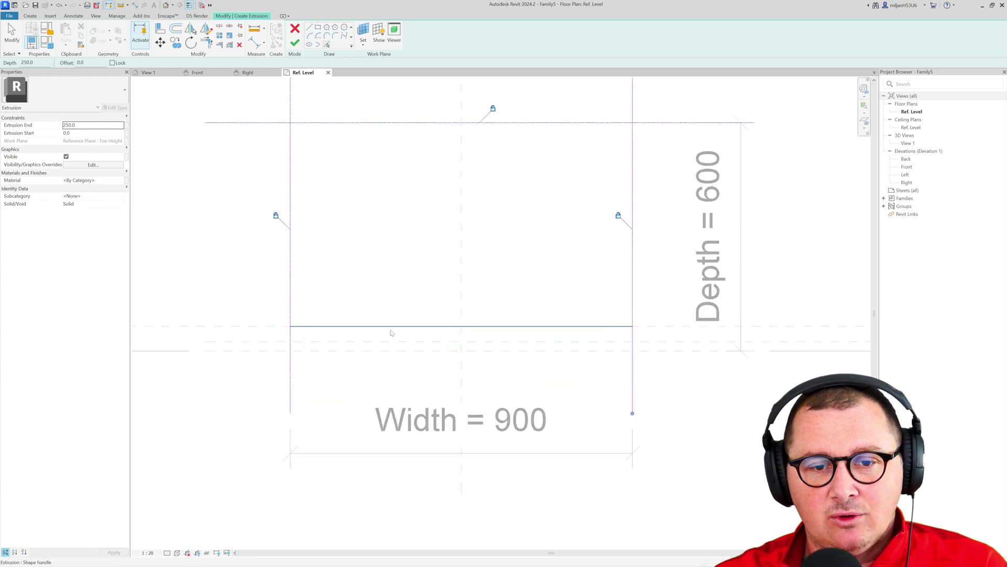
pyautogui.scroll(-2, 353, 344)
pyautogui.click(353, 344)
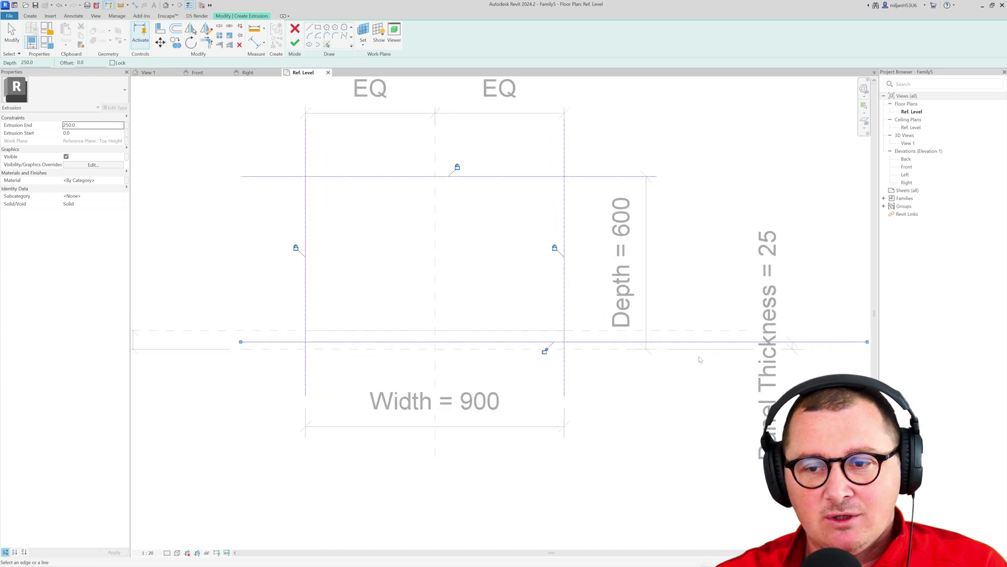
pyautogui.moveTo(782, 339); pyautogui.dragTo(741, 325, button='middle')
pyautogui.moveTo(346, 318); pyautogui.dragTo(372, 329, button='middle')
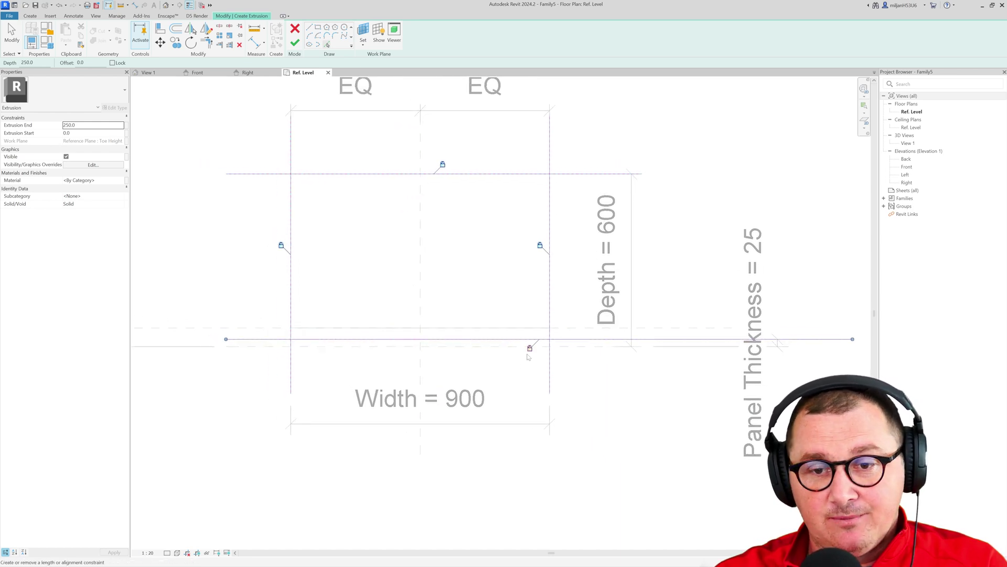
# - Split the front sketch line near its middle into two segments
pyautogui.press('s')
pyautogui.press('l')
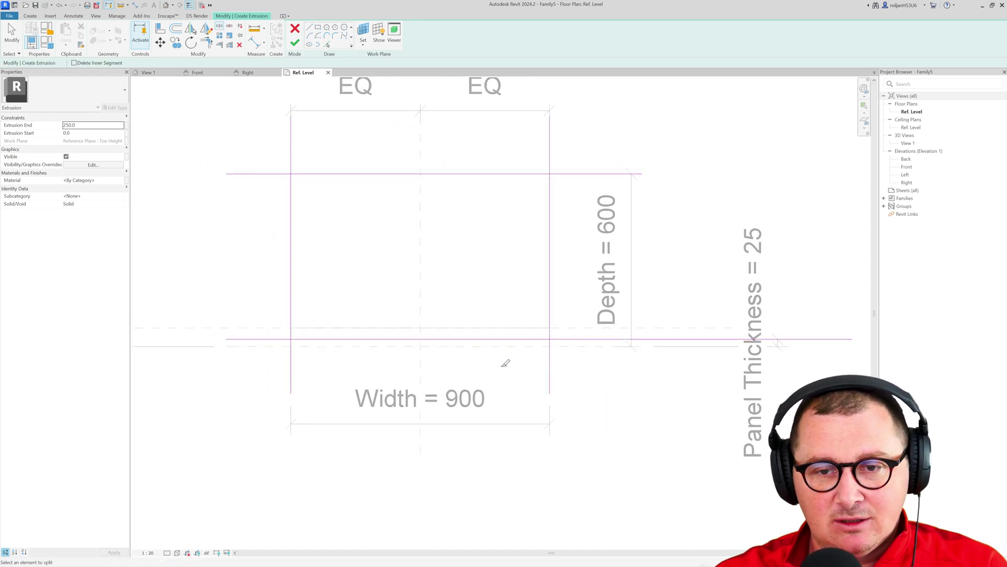
pyautogui.click(444, 339)
# - Add inner sketch lines offset 20 mm inward from the left, back and right edges
pyautogui.click(326, 44)
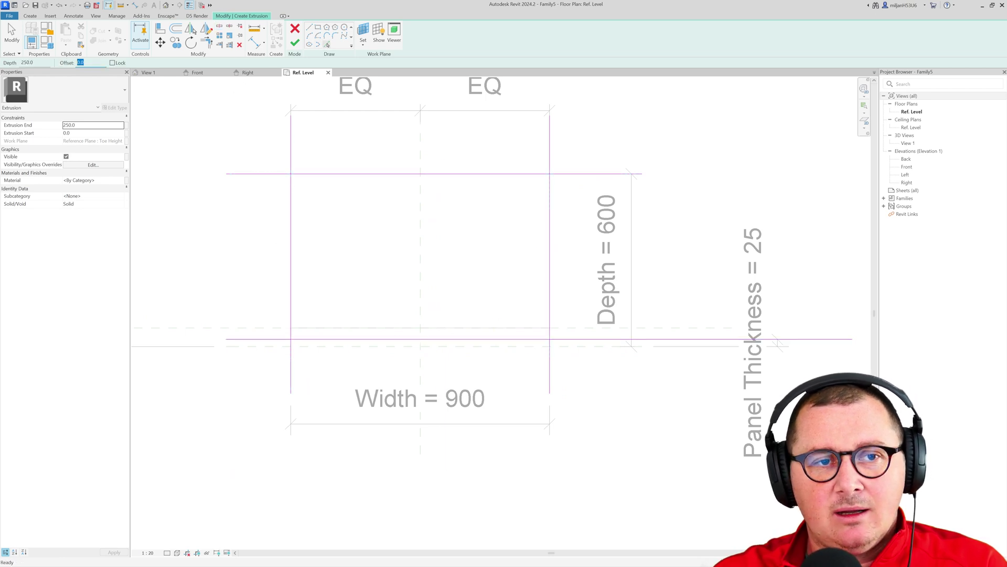
pyautogui.click(293, 226)
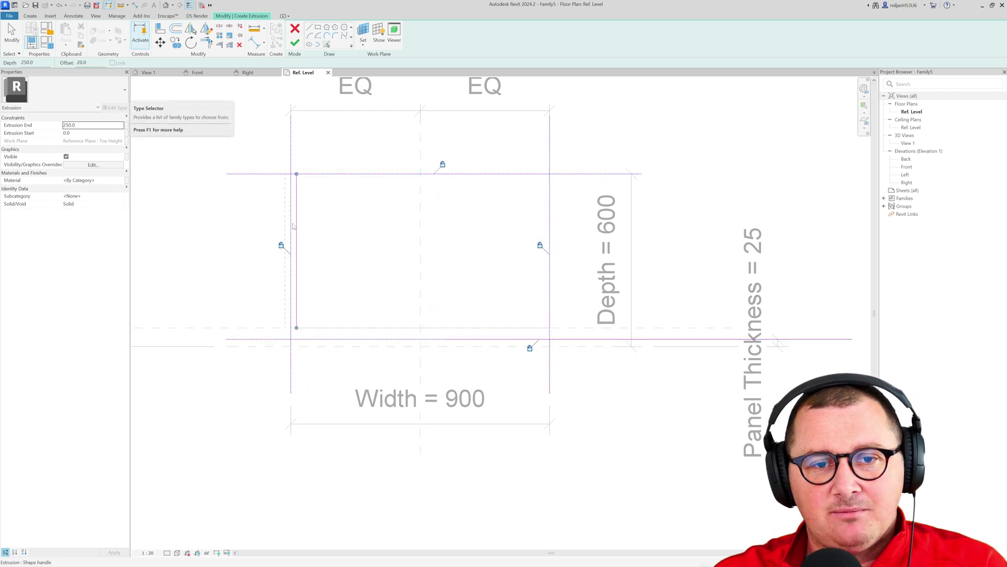
pyautogui.click(320, 174)
pyautogui.click(549, 252)
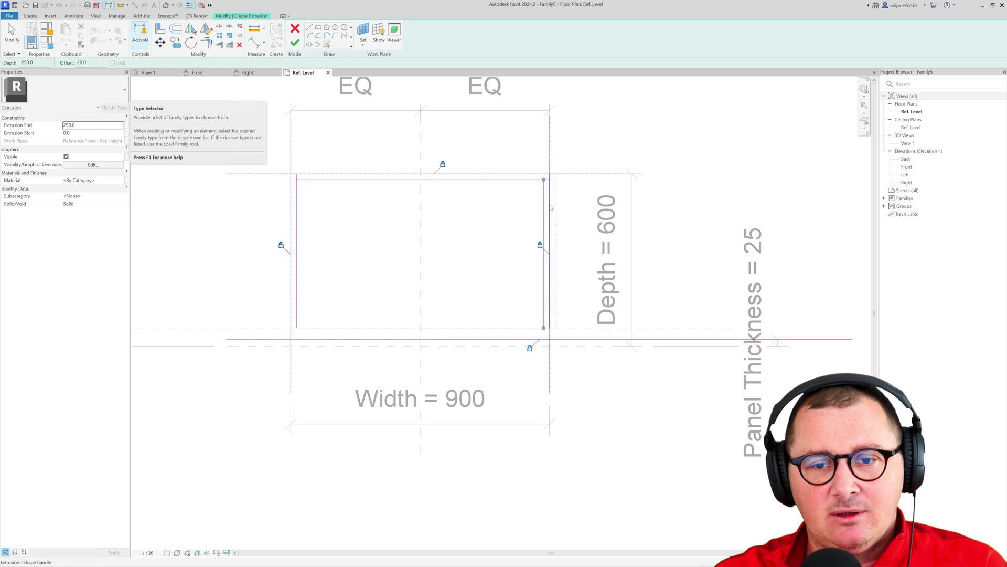
pyautogui.press('Escape')
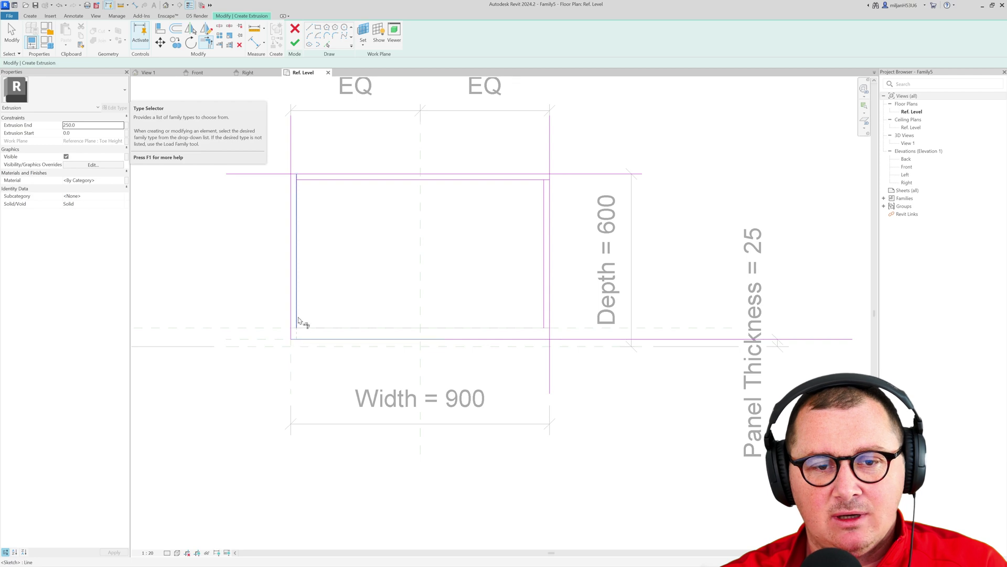
# - Trim the outer and inner sketch lines into a closed U-shaped profile open at the front, and finish the extrusion
pyautogui.click(307, 174)
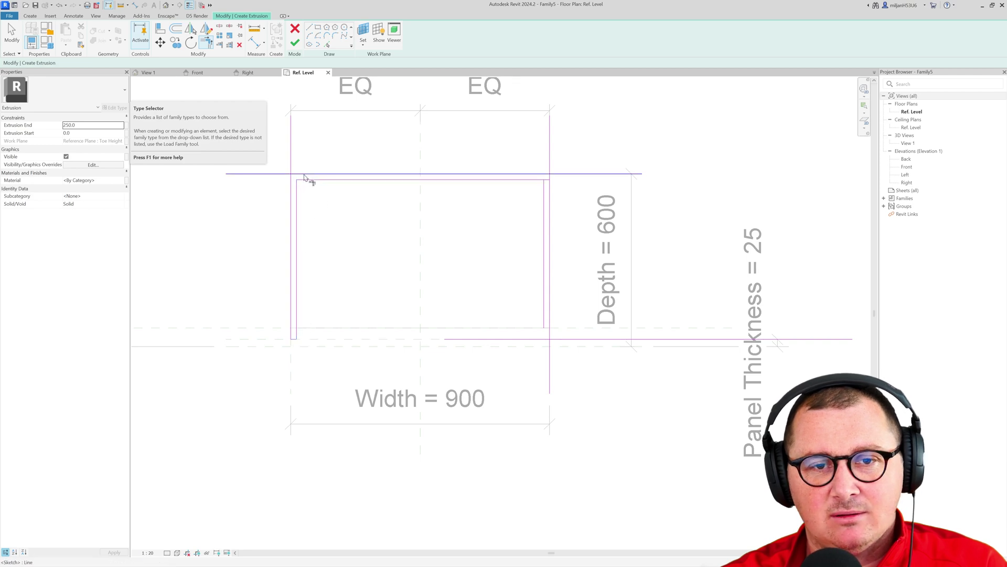
pyautogui.click(291, 190)
pyautogui.click(368, 173)
pyautogui.click(550, 194)
pyautogui.click(535, 180)
pyautogui.click(544, 191)
pyautogui.click(549, 210)
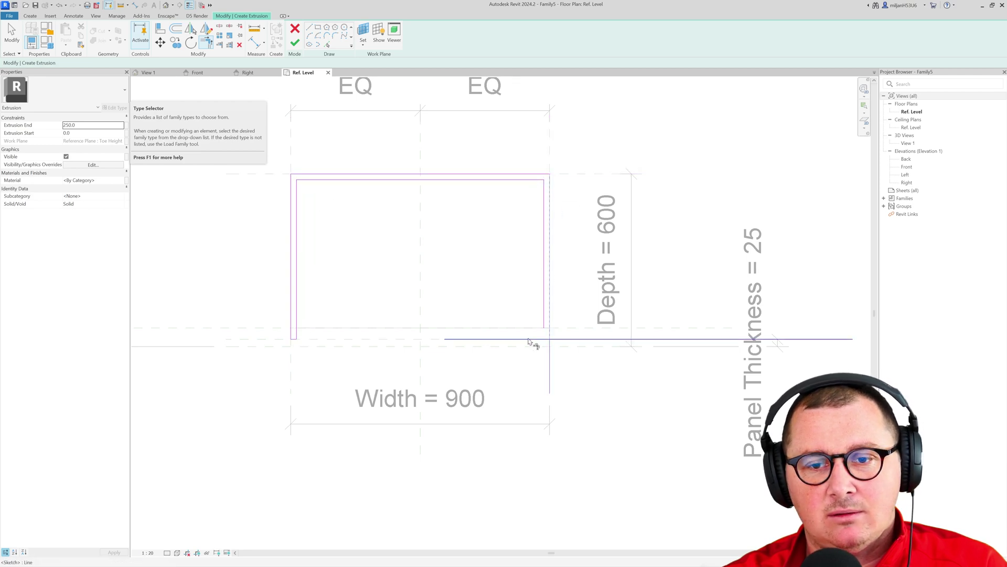
pyautogui.click(527, 339)
pyautogui.scroll(3, 546, 340)
pyautogui.click(546, 339)
pyautogui.click(543, 316)
pyautogui.scroll(-4, 545, 315)
pyautogui.click(295, 44)
# - Stretch the top of the U-shaped extrusion up to the Top reference plane in the Front elevation
pyautogui.click(212, 75)
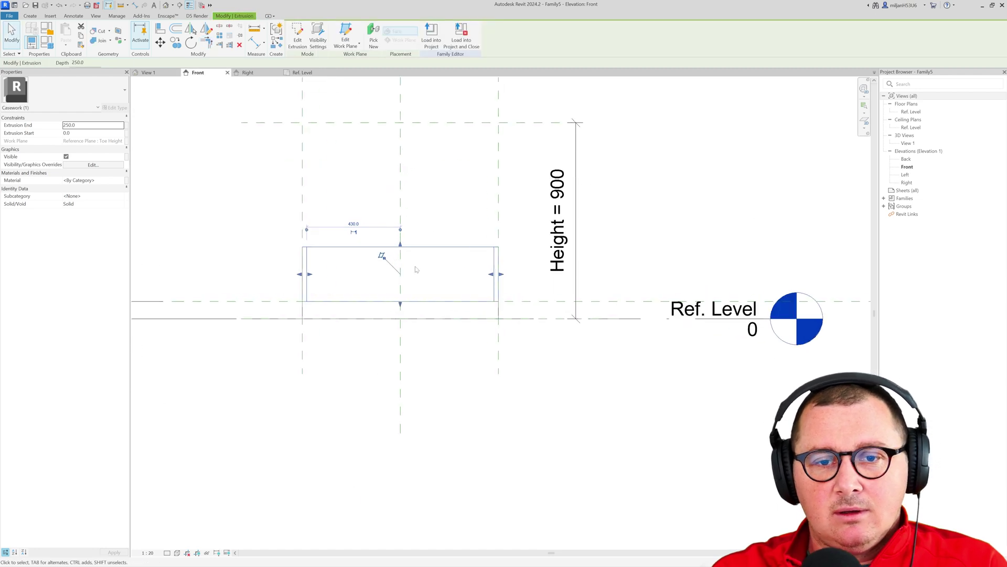
pyautogui.moveTo(422, 302); pyautogui.dragTo(428, 180)
pyautogui.click(302, 132)
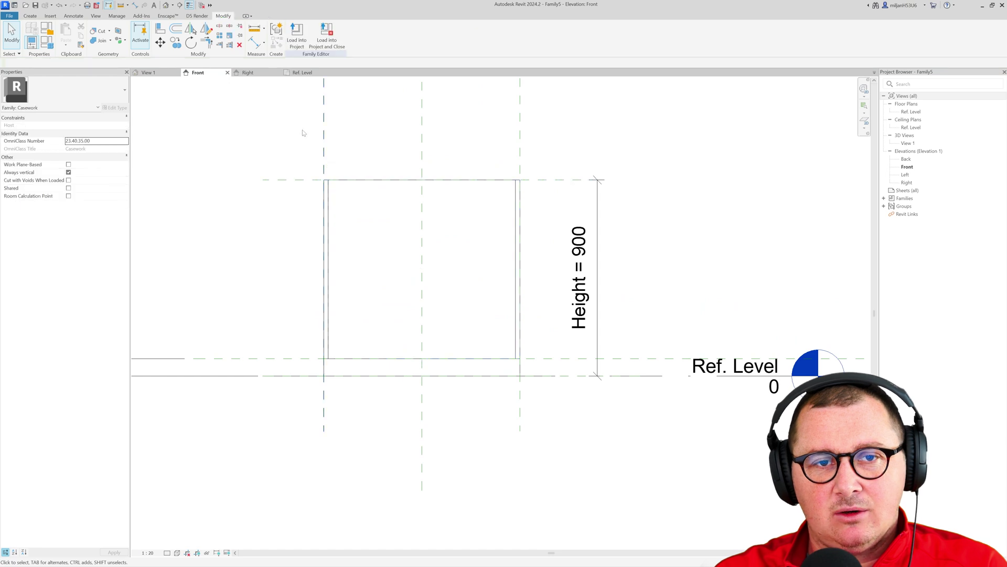
# - Start an extrusion in the Ref. Level plan from lines locked to the three inner panel edges and the front Panel Thickness reference plane
pyautogui.click(303, 72)
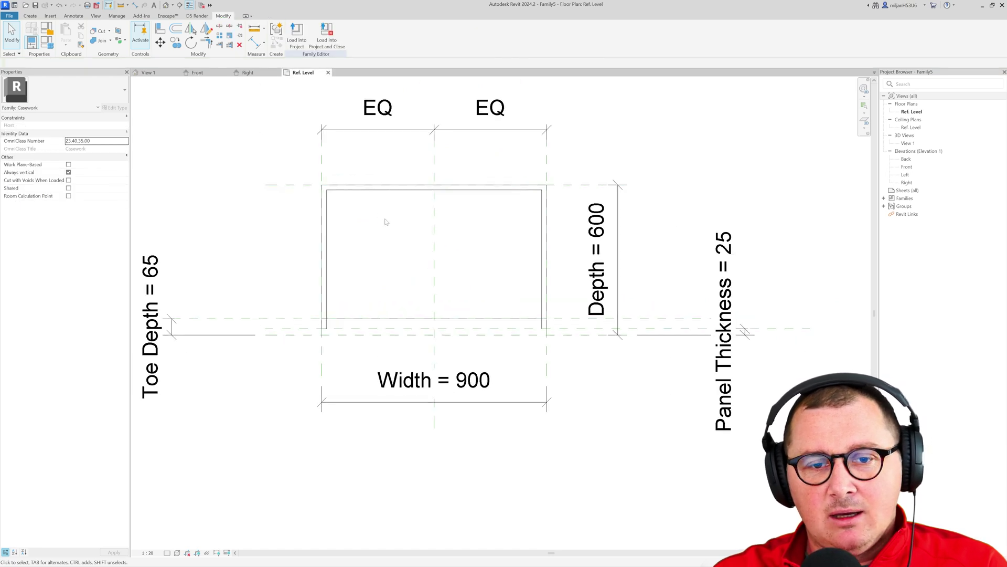
pyautogui.moveTo(402, 228); pyautogui.dragTo(387, 229, button='middle')
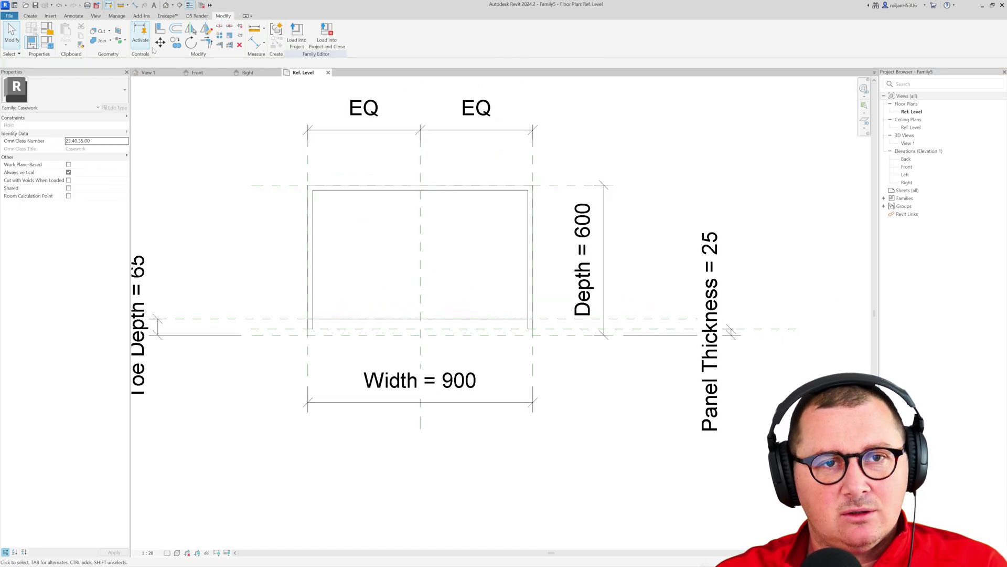
pyautogui.click(31, 15)
pyautogui.click(66, 34)
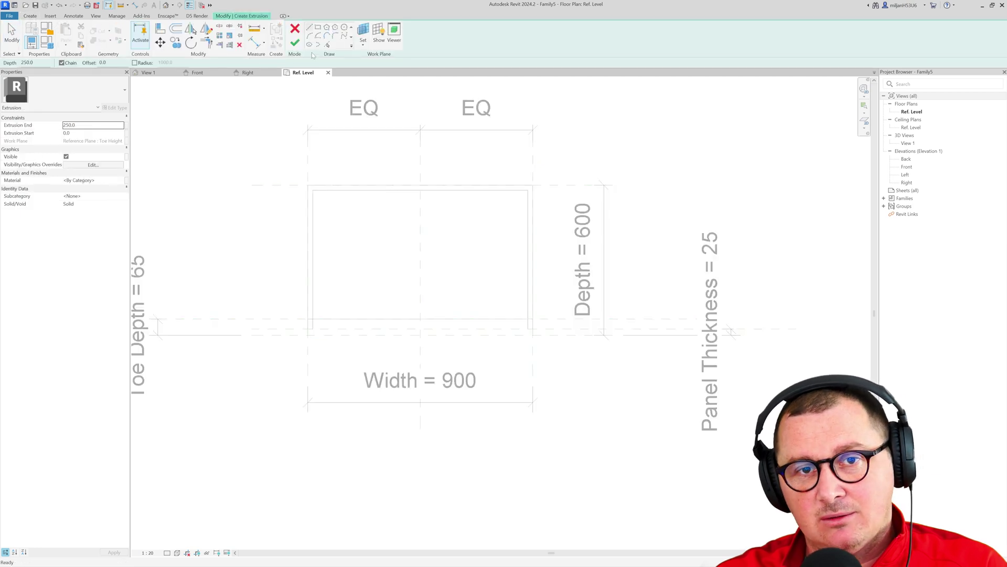
pyautogui.click(326, 44)
pyautogui.click(314, 277)
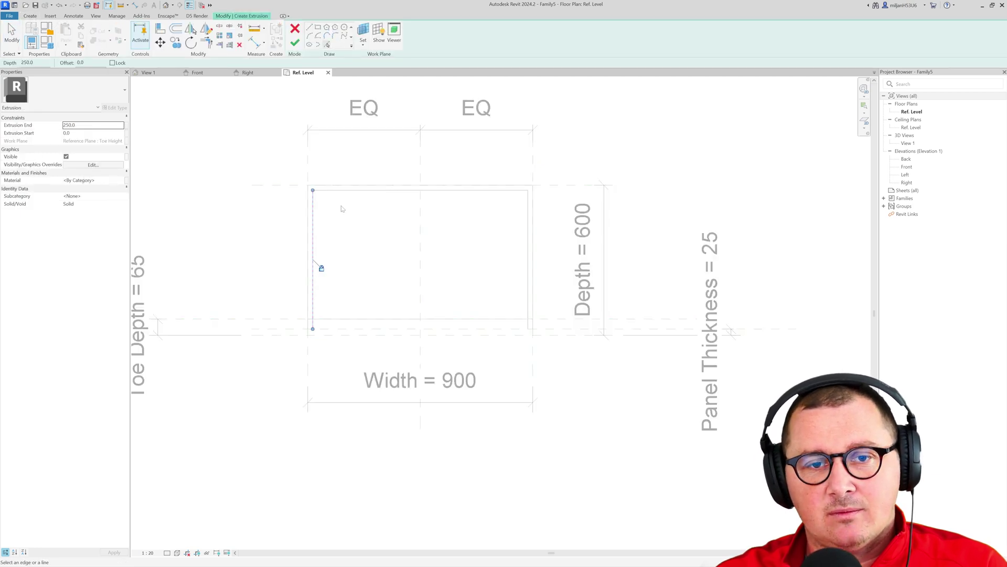
pyautogui.click(411, 193)
pyautogui.click(528, 252)
pyautogui.click(519, 328)
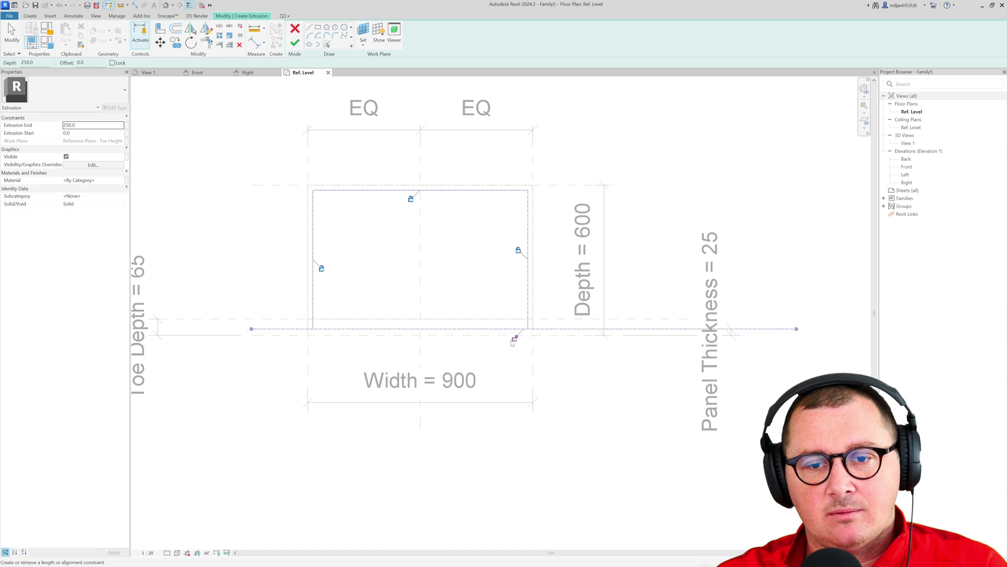
# - Set the extrusion end to 20 and trim the front sketch line with both side lines into a closed rectangle
pyautogui.click(91, 125)
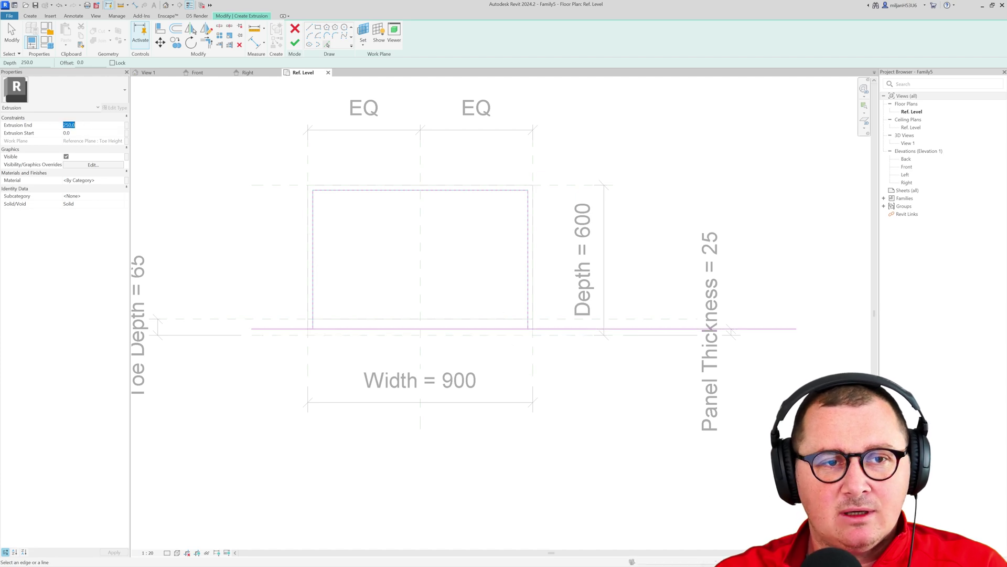
pyautogui.write('20')
pyautogui.press('Return')
pyautogui.press('t')
pyautogui.press('r')
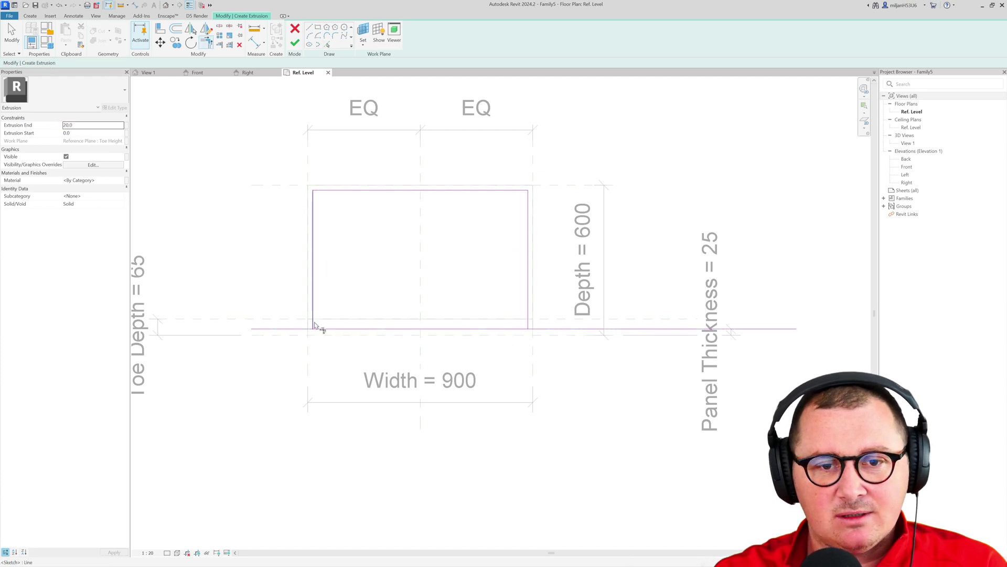
pyautogui.click(313, 321)
pyautogui.click(329, 329)
pyautogui.click(519, 329)
pyautogui.click(528, 319)
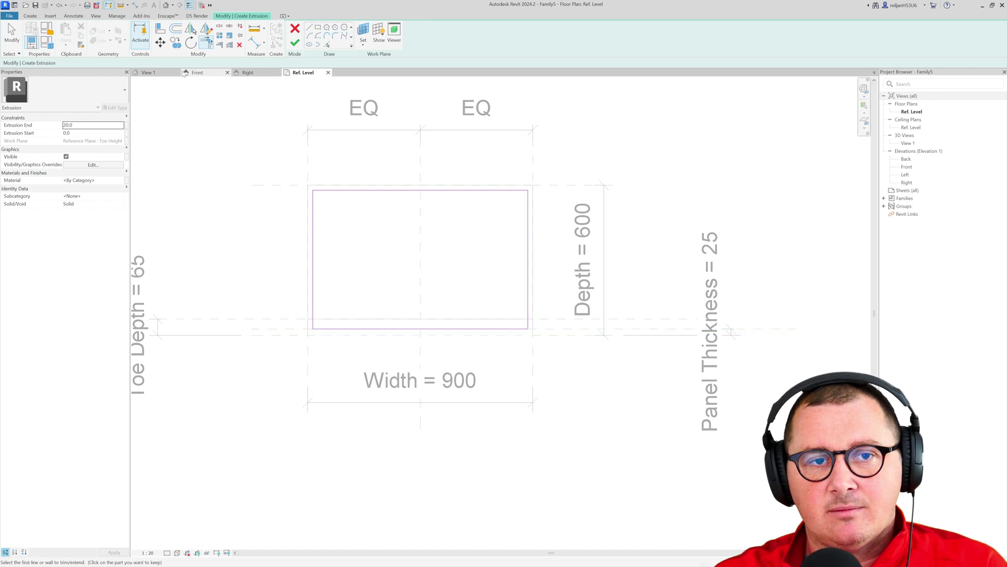
# - Finish the bottom panel extrusion and inspect the open carcass from the front at an angle in the 3D view
pyautogui.click(155, 72)
pyautogui.click(295, 43)
pyautogui.scroll(-1, 379, 234)
pyautogui.click(423, 263)
pyautogui.keyDown('shift'); pyautogui.moveTo(423, 263); pyautogui.dragTo(364, 362, button='middle'); pyautogui.keyUp('shift')
pyautogui.moveTo(379, 305); pyautogui.dragTo(285, 311, button='middle')
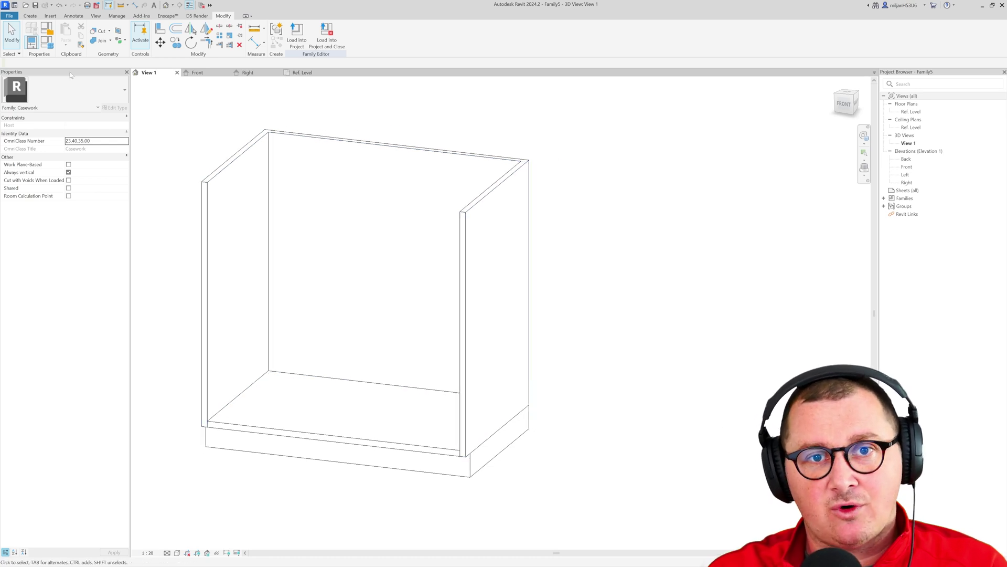
# - Test the toe kick in the family types by applying a Toe Depth of 100 and a Toe Height of 150
pyautogui.click(47, 43)
pyautogui.moveTo(585, 48); pyautogui.dragTo(604, 44)
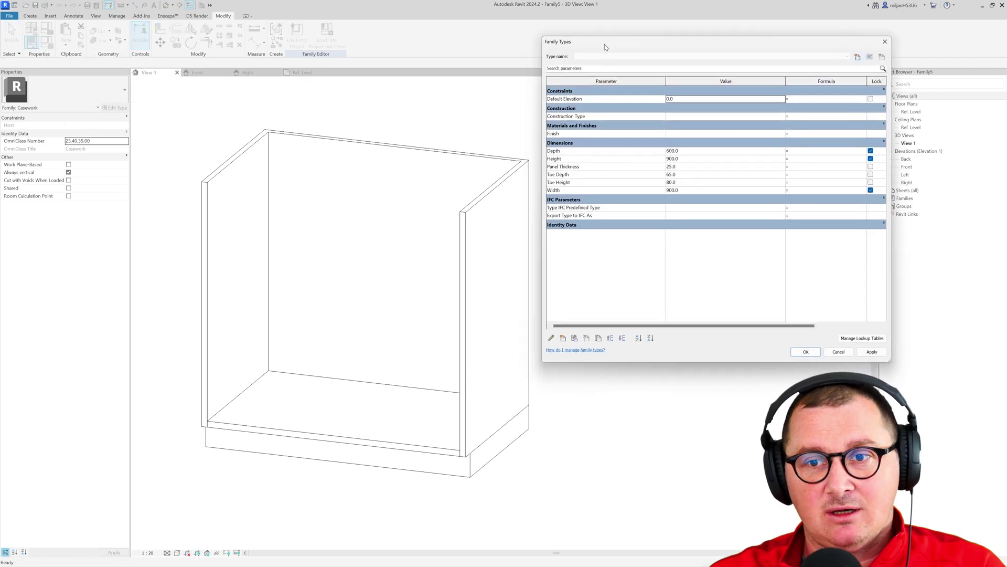
pyautogui.click(695, 174)
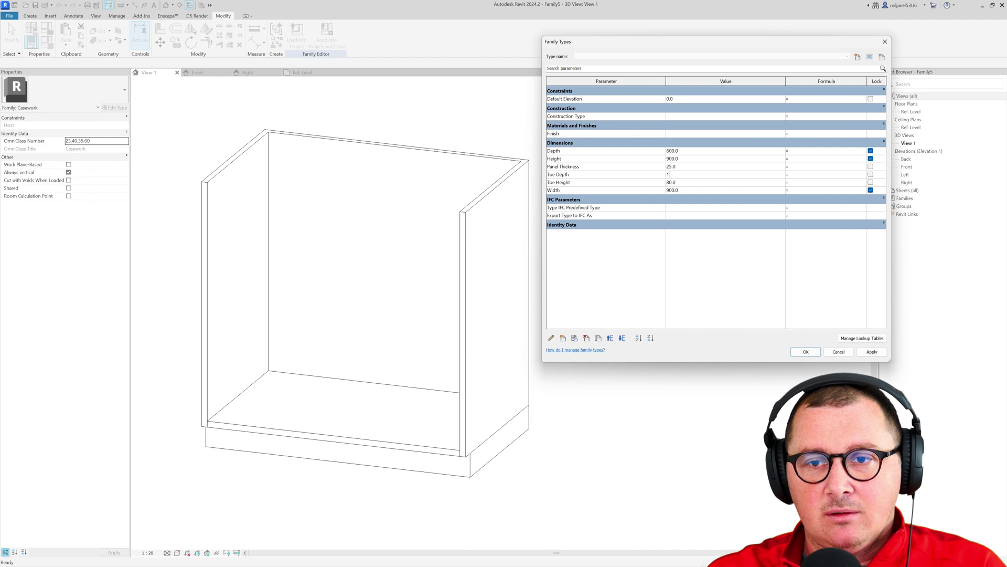
pyautogui.click(870, 355)
pyautogui.click(694, 183)
pyautogui.write('150')
pyautogui.click(871, 352)
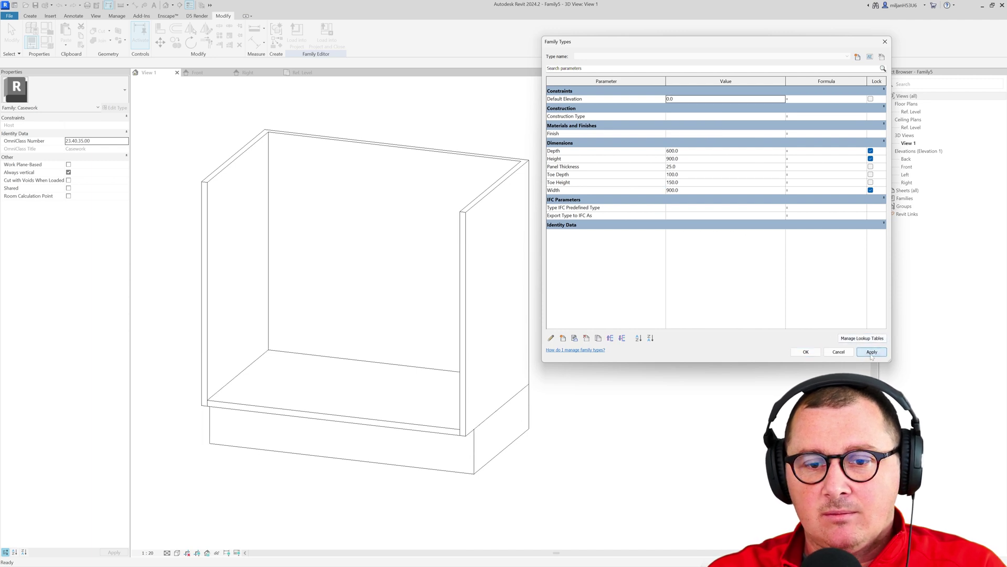
# - Test the overall cabinet dimensions by applying Height 800, Depth 500 and Width 750
pyautogui.click(686, 158)
pyautogui.write('800')
pyautogui.press('Return')
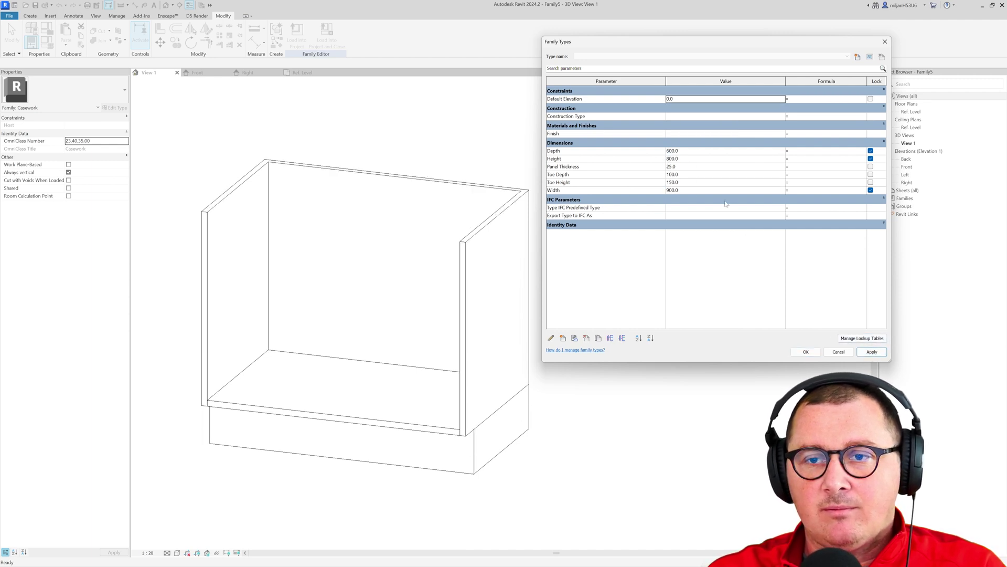
pyautogui.click(682, 151)
pyautogui.write('50750')
pyautogui.press('Return')
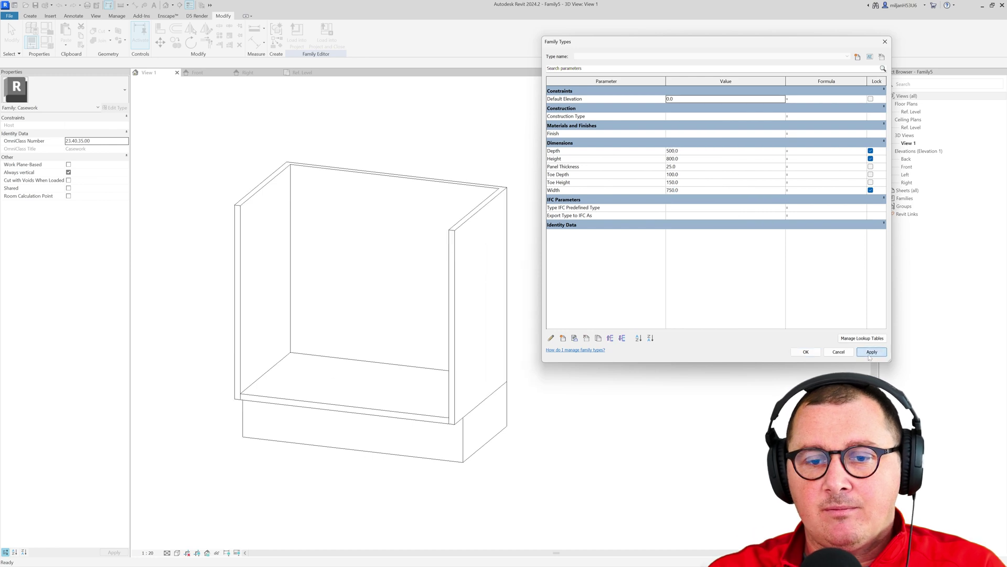
# - Restore the family parameters to Height 900, Depth 600, Width 900, Toe Height 80 and Toe Depth 65
pyautogui.click(684, 159)
pyautogui.write('9')
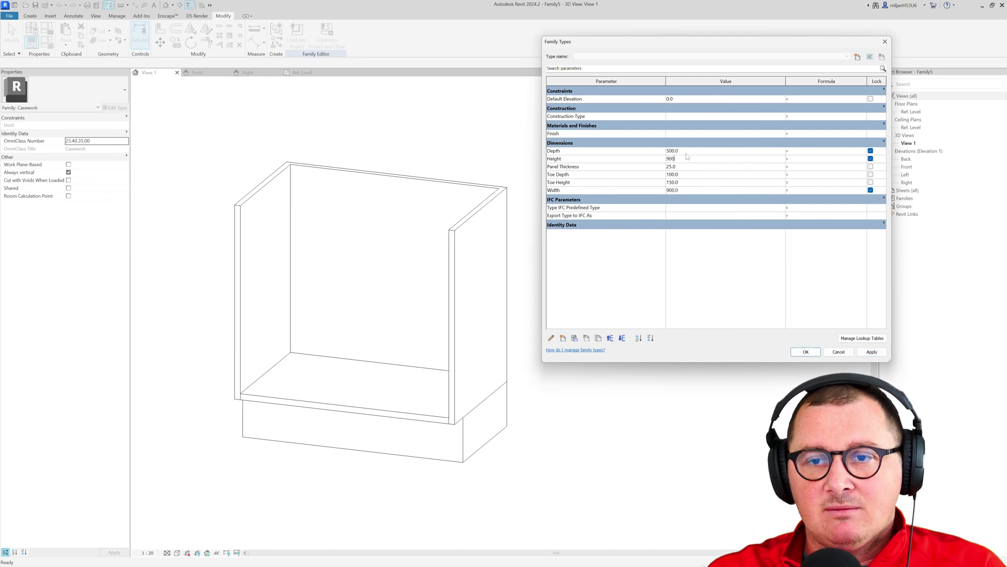
pyautogui.write('00')
pyautogui.click(682, 151)
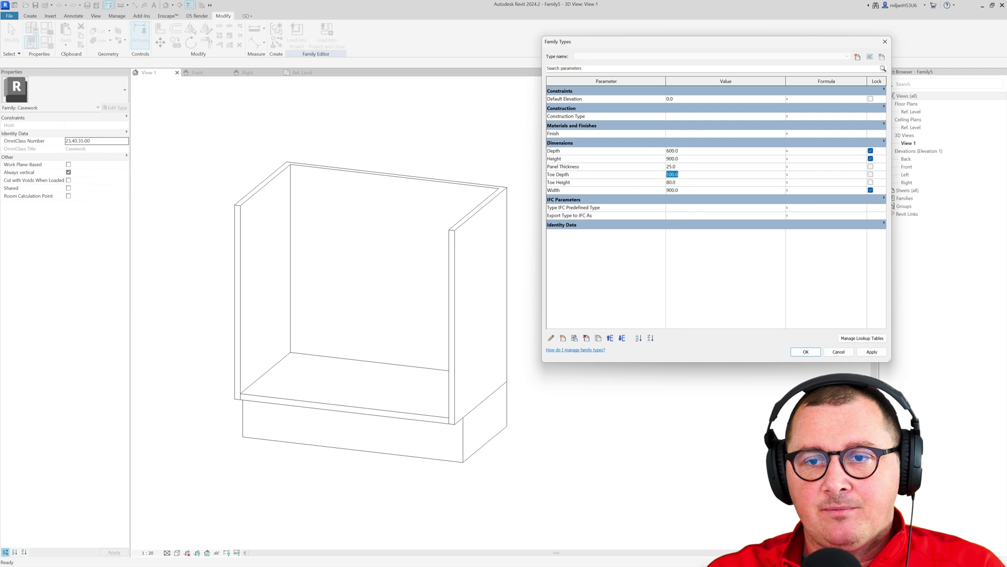
pyautogui.click(806, 352)
# - Draw a diagonal reference line about 1120 mm long in the Ref. Level plan, outward from the intersection of the Front and Left reference planes
pyautogui.click(303, 73)
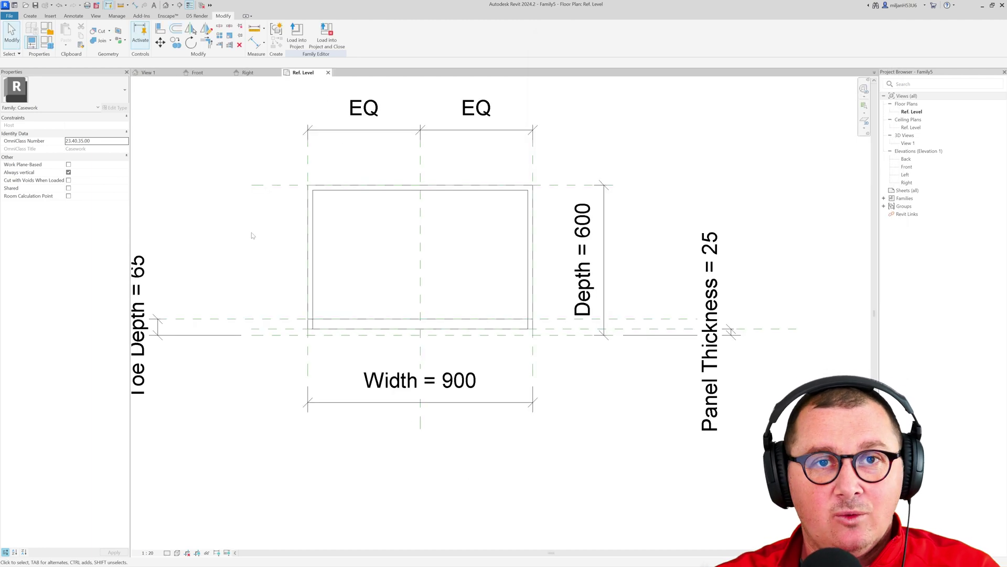
pyautogui.click(30, 16)
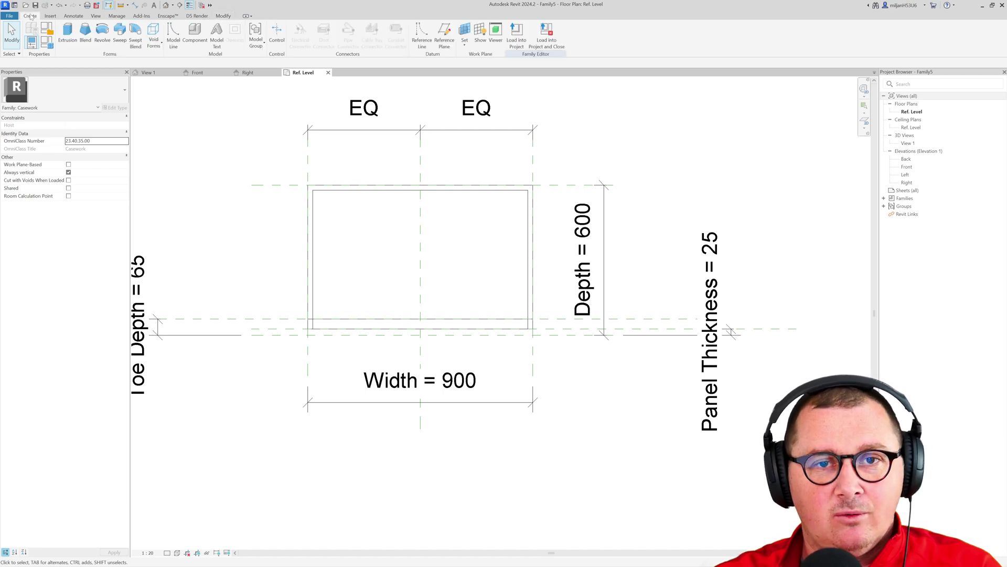
pyautogui.click(425, 48)
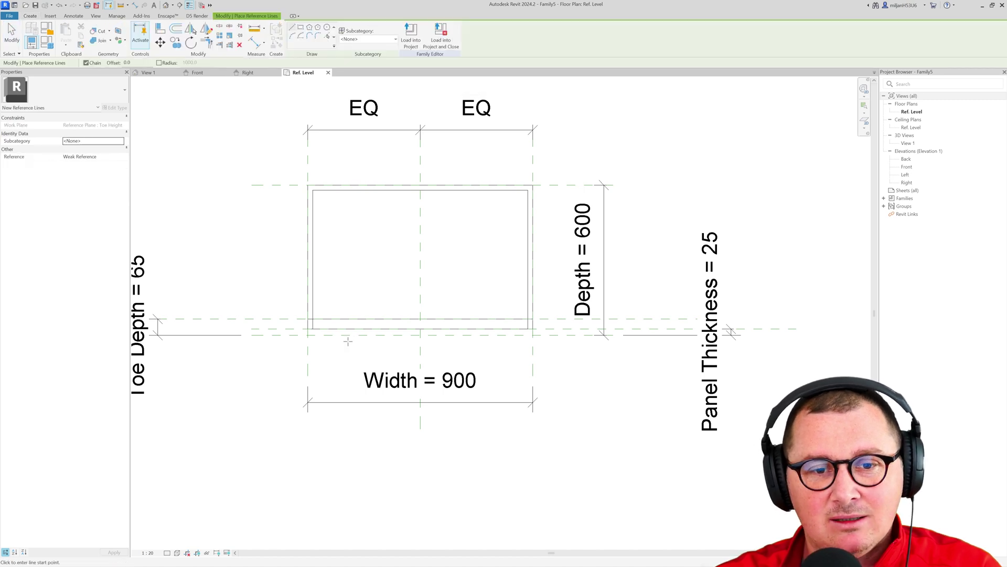
pyautogui.scroll(2, 333, 360)
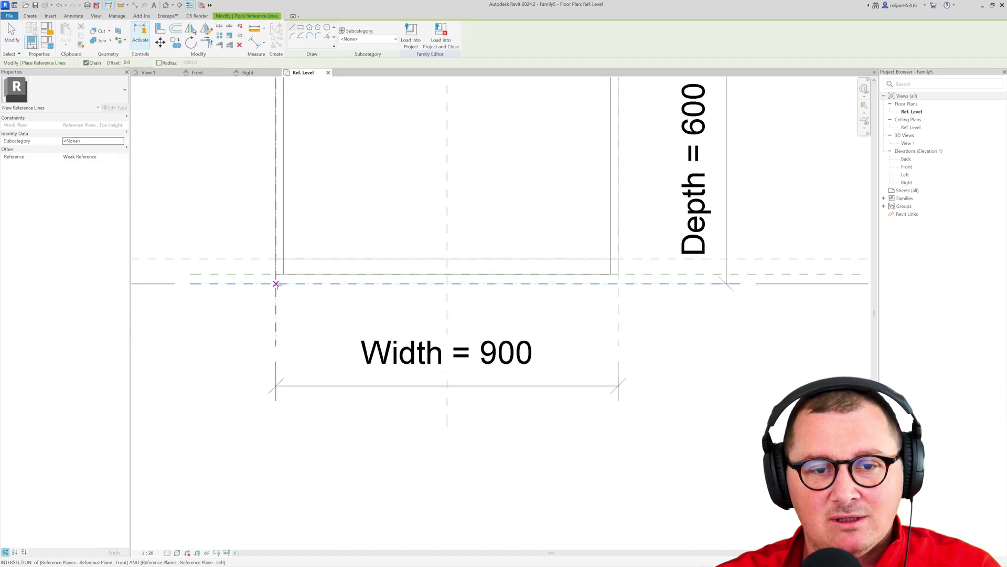
pyautogui.click(276, 283)
pyautogui.scroll(-2, 276, 284)
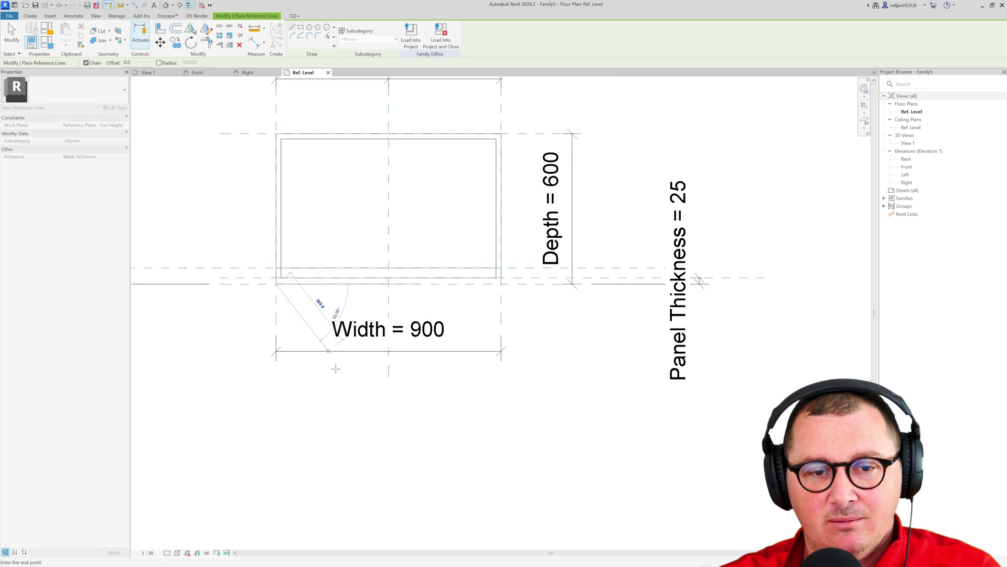
pyautogui.click(420, 523)
pyautogui.press('Escape')
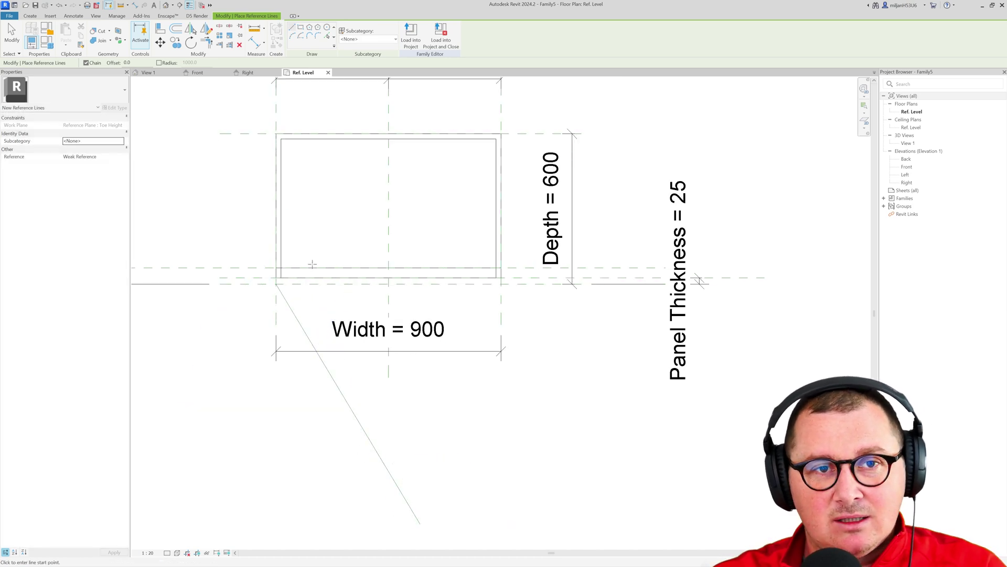
# - Align and lock the start point of the diagonal reference line to the Front and Left reference planes
pyautogui.click(162, 31)
pyautogui.scroll(3, 275, 288)
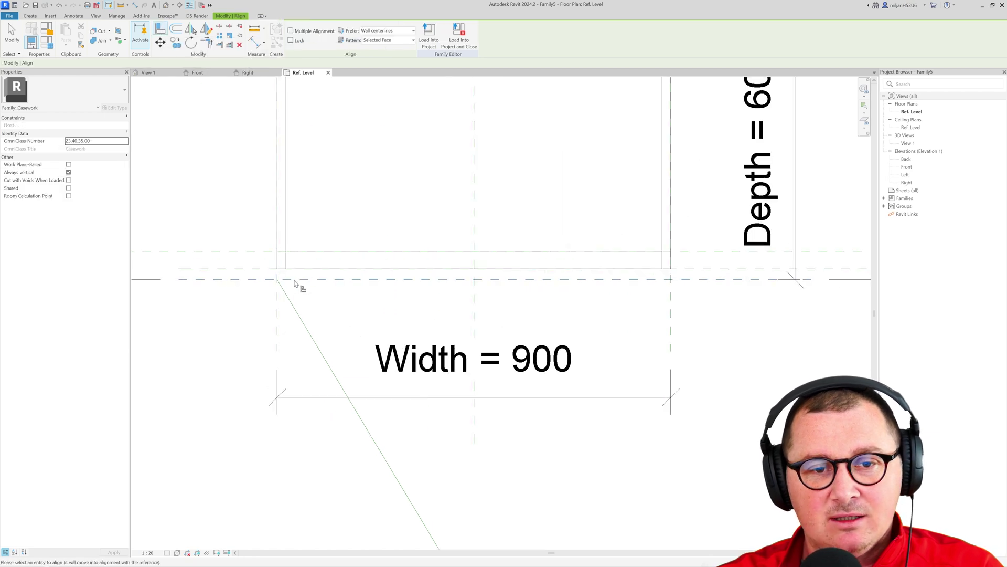
pyautogui.scroll(2, 283, 286)
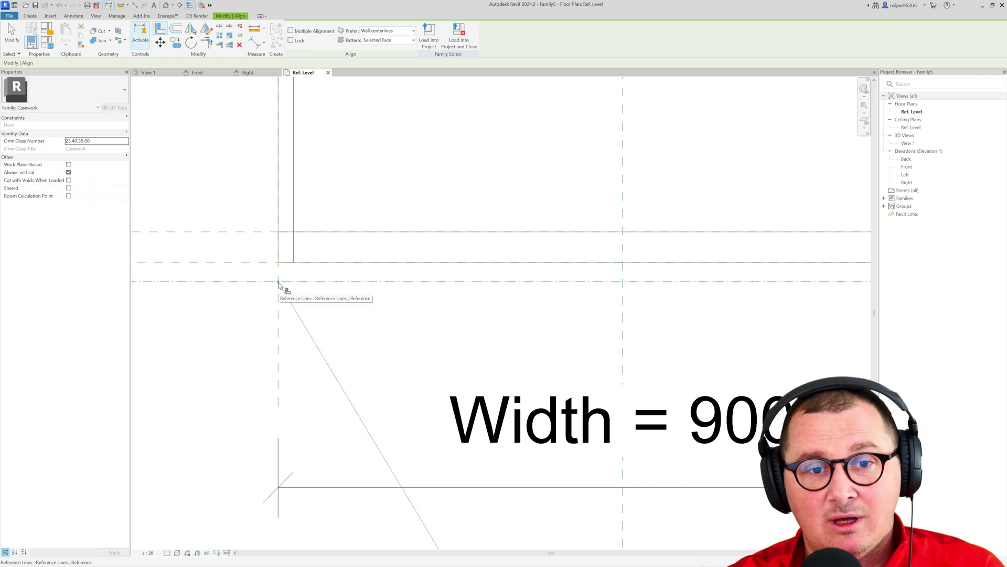
pyautogui.click(279, 284)
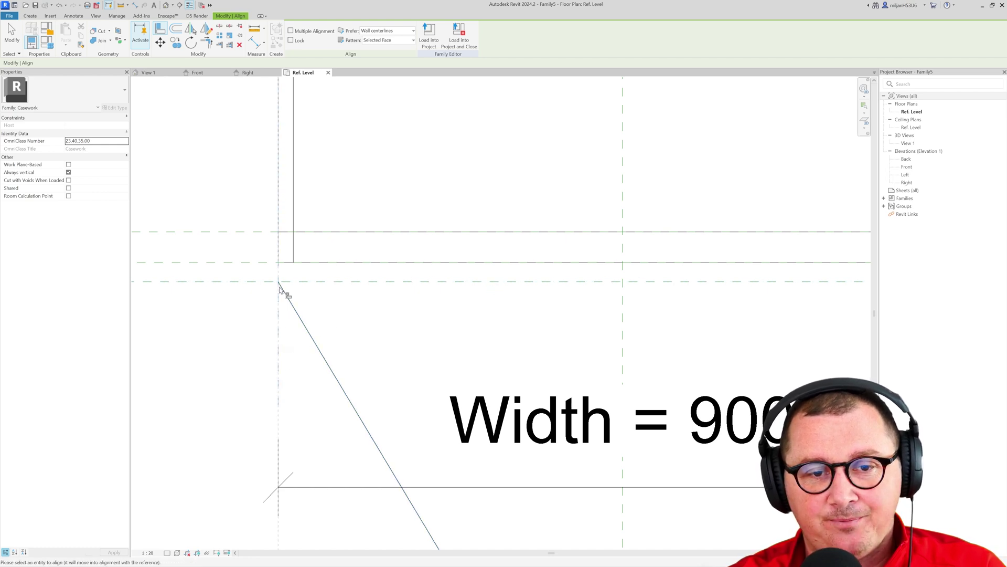
pyautogui.scroll(-3, 288, 254)
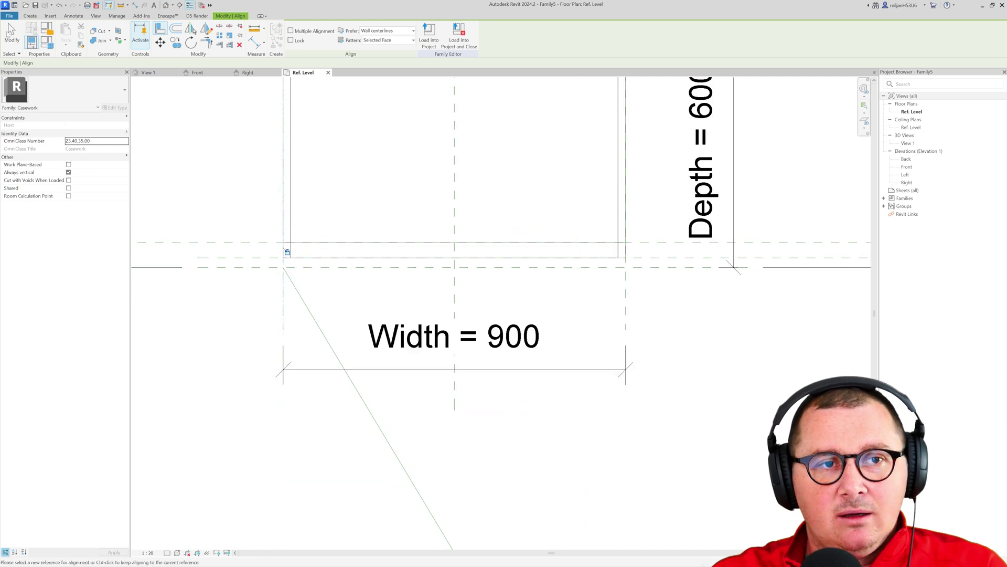
pyautogui.click(9, 33)
# - Stretch the free end of the diagonal reference line outward to a length of about 1440 mm
pyautogui.scroll(-4, 195, 169)
pyautogui.click(334, 377)
pyautogui.moveTo(394, 434); pyautogui.dragTo(396, 396, button='middle')
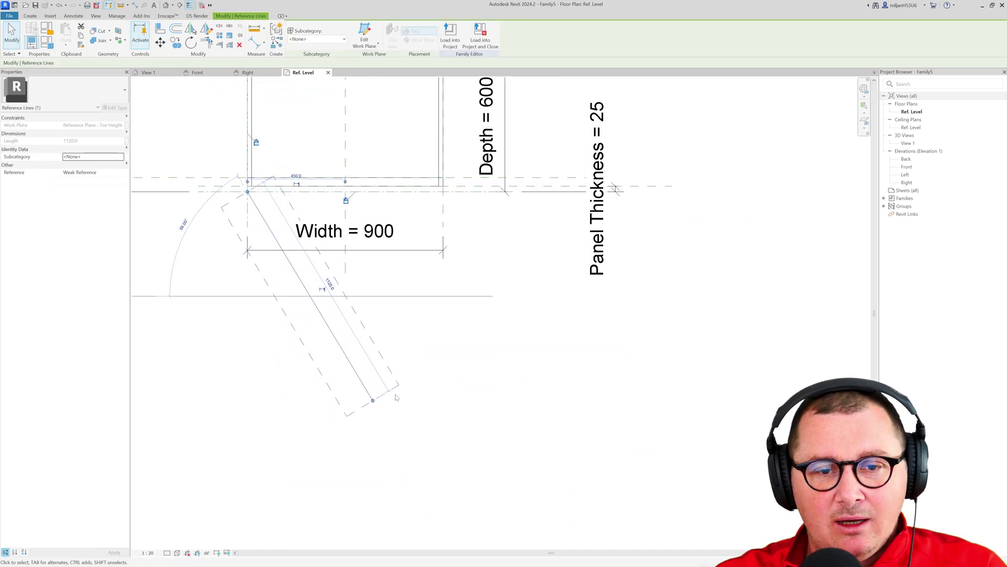
pyautogui.scroll(1, 397, 397)
pyautogui.moveTo(368, 402); pyautogui.dragTo(414, 466)
pyautogui.scroll(-2, 281, 379)
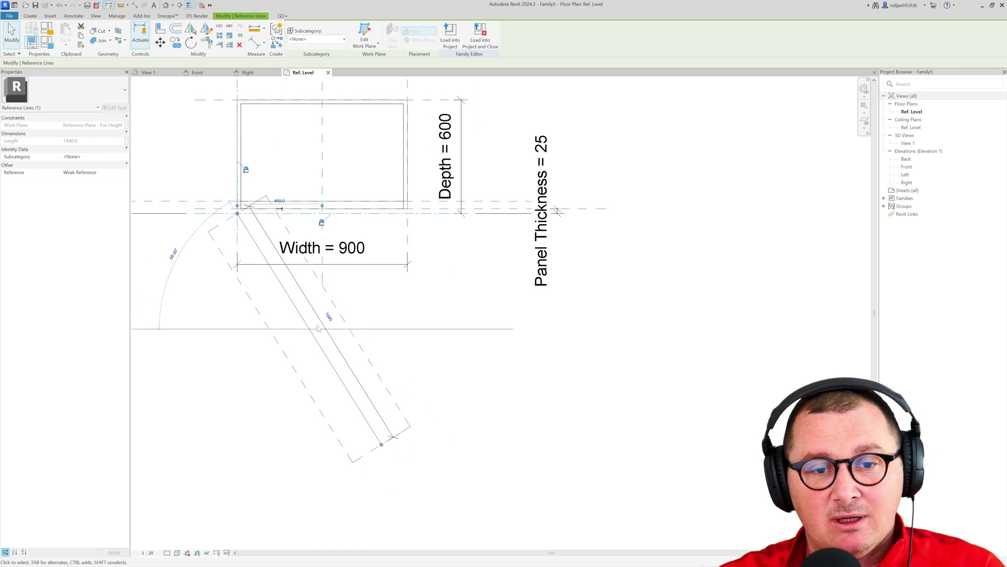
# - Make the reference line's temporary length dimension permanent, move it clear of the line and label it with the Width parameter
pyautogui.click(318, 326)
pyautogui.moveTo(282, 329); pyautogui.dragTo(237, 344)
pyautogui.click(336, 35)
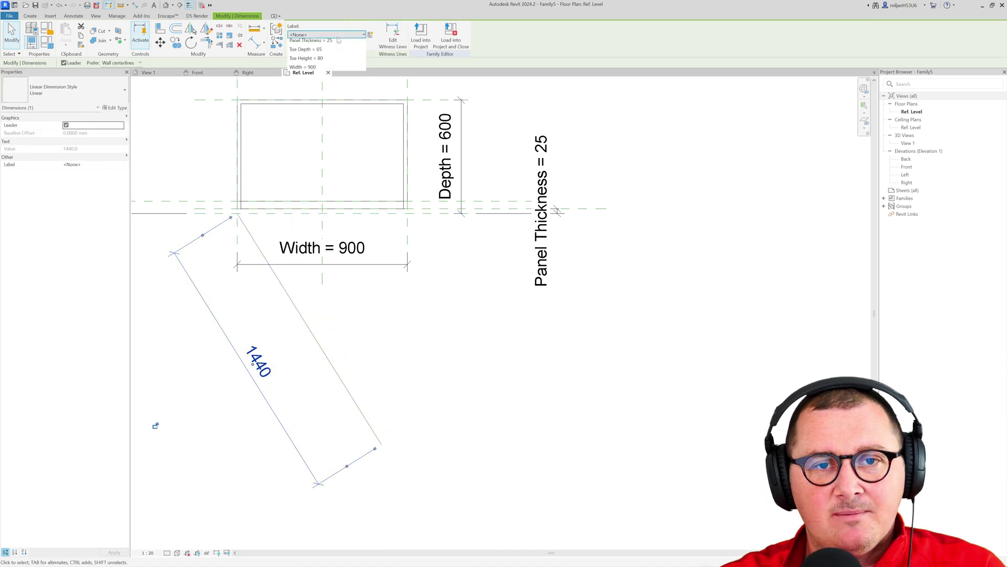
pyautogui.click(312, 117)
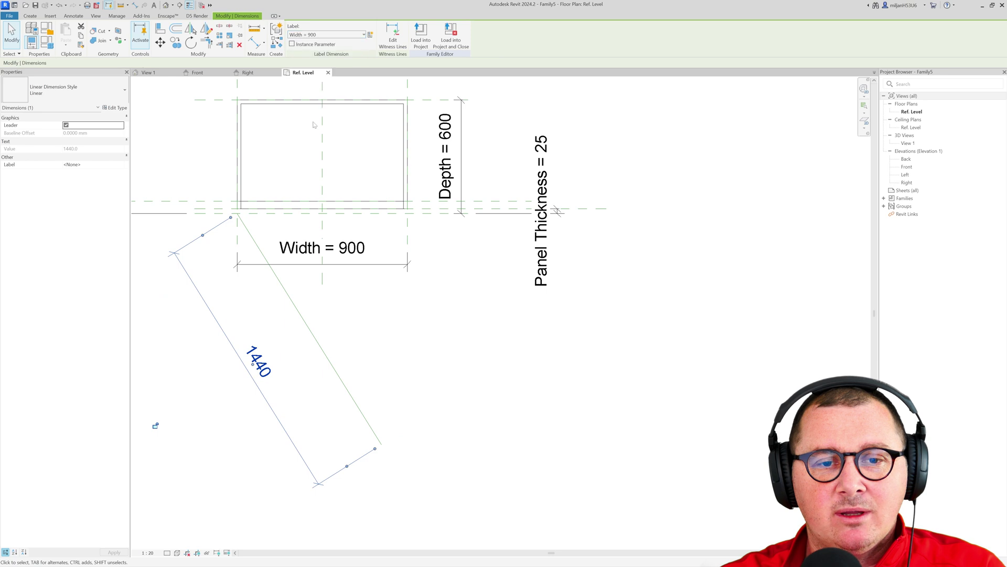
pyautogui.click(461, 338)
pyautogui.scroll(3, 368, 294)
pyautogui.moveTo(361, 297); pyautogui.dragTo(406, 323, button='middle')
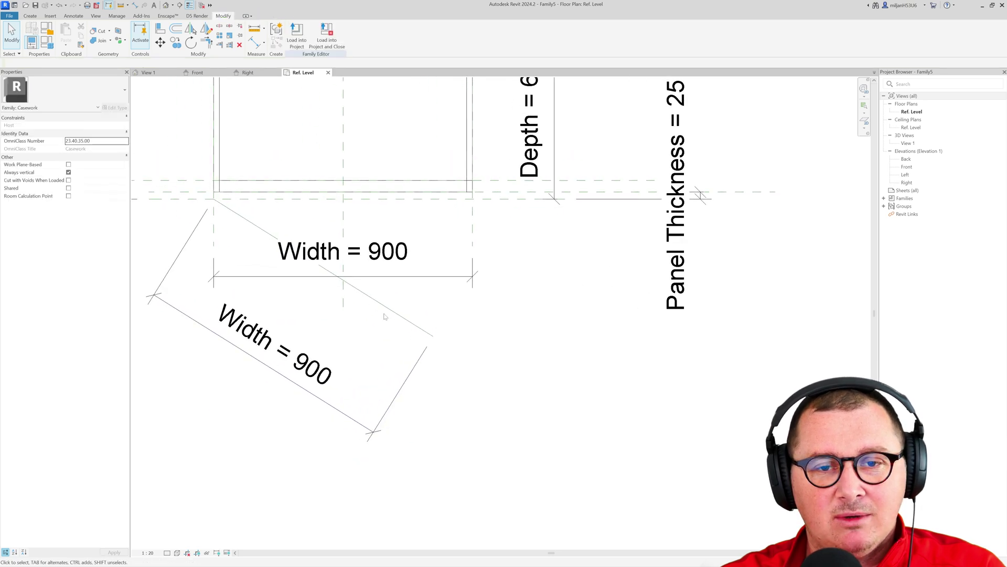
# - Add an angular dimension between the Front reference plane and the diagonal reference line, and select that dimension
pyautogui.scroll(-2, 404, 317)
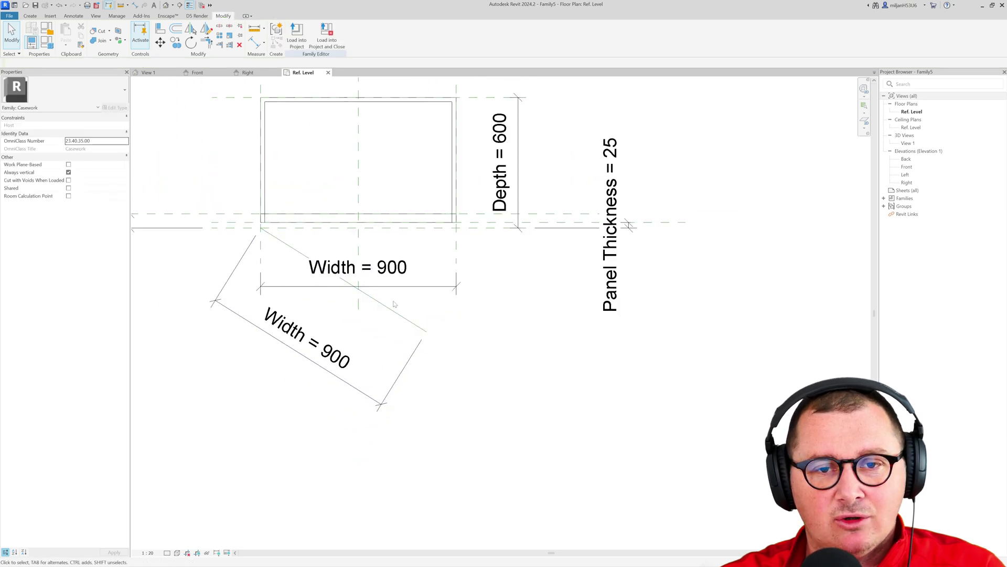
pyautogui.click(75, 17)
pyautogui.click(52, 32)
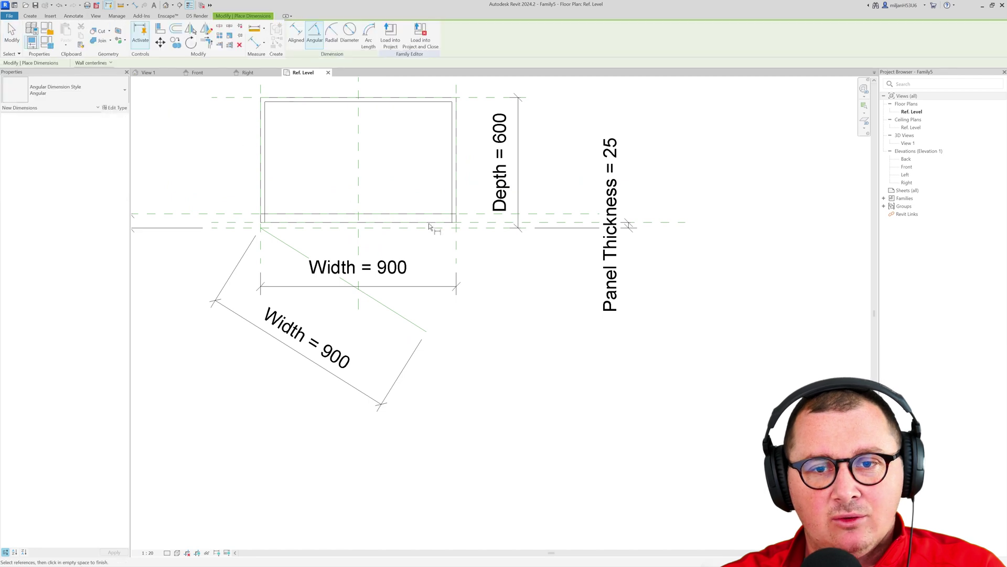
pyautogui.click(474, 227)
pyautogui.click(396, 314)
pyautogui.click(583, 338)
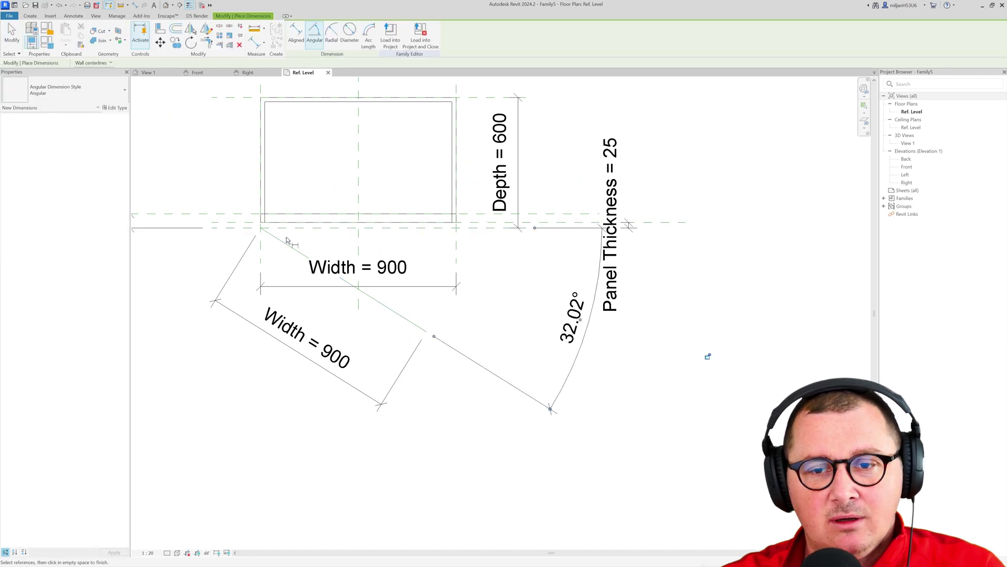
pyautogui.press('Escape')
pyautogui.press('Escape')
pyautogui.click(571, 374)
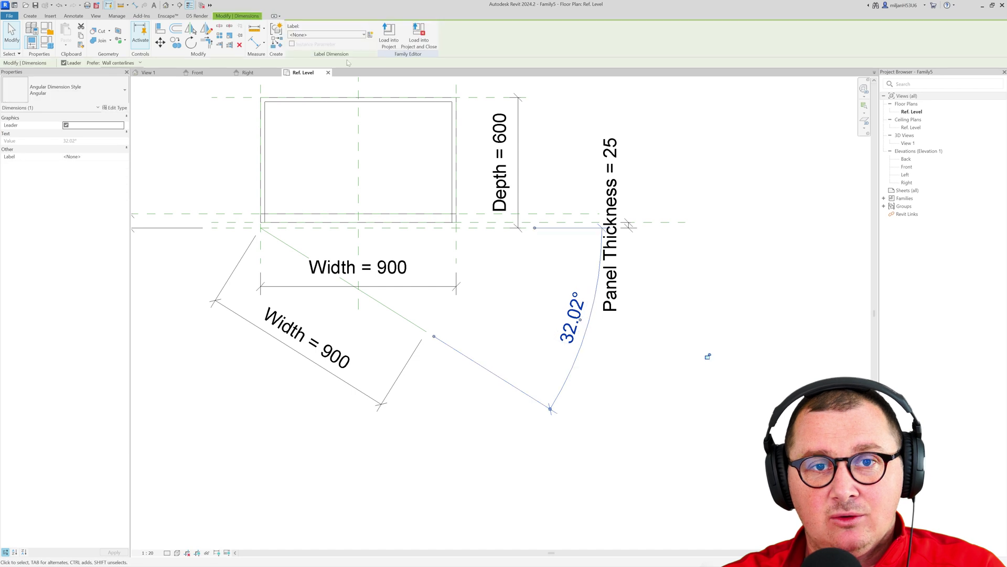
# - Label the selected angular dimension with a new instance family parameter named Opening Angle, grouped under Dimensions
pyautogui.click(370, 36)
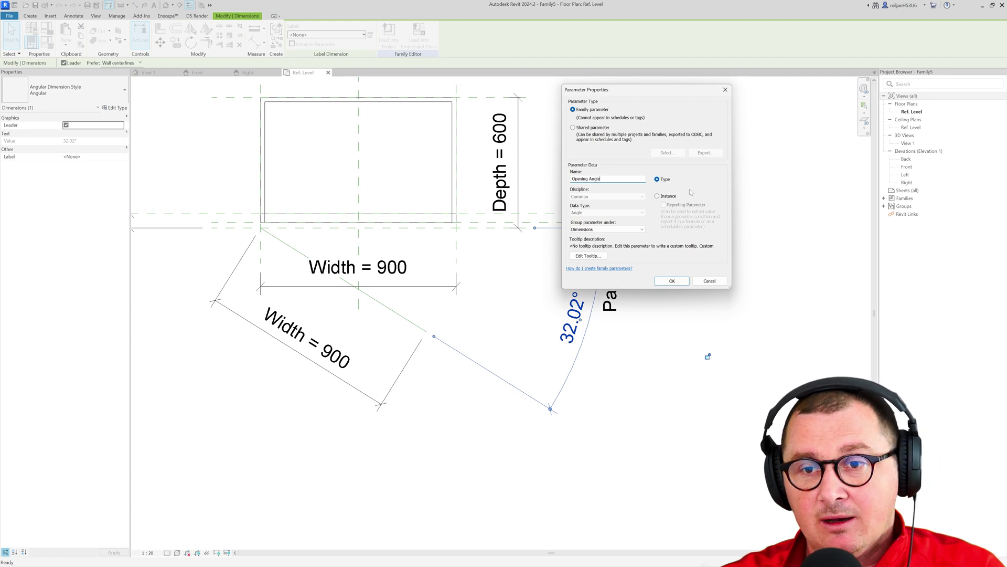
pyautogui.click(657, 196)
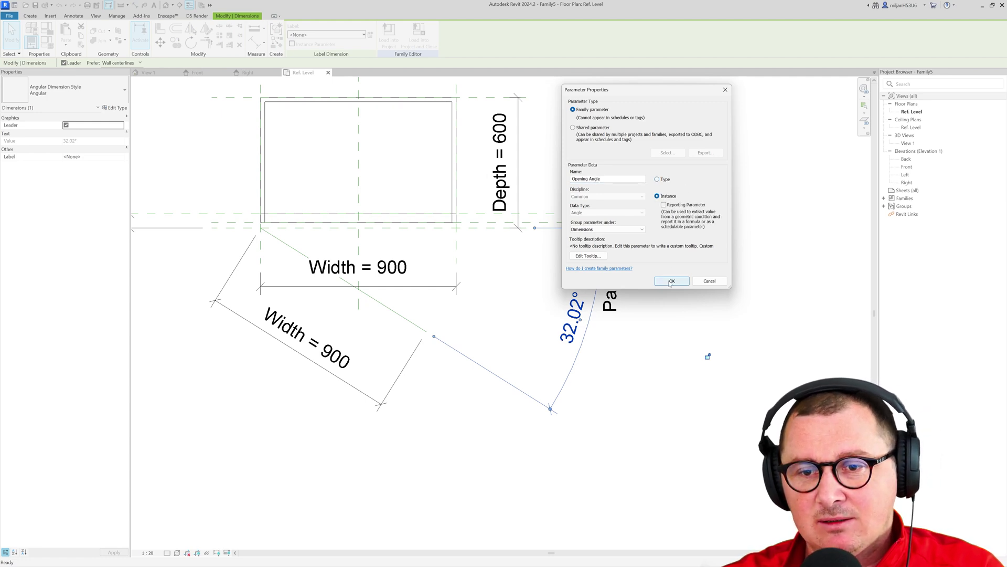
pyautogui.click(671, 281)
pyautogui.click(513, 359)
# - Set the Opening Angle parameter to 60° in the family types and apply it
pyautogui.scroll(-1, 510, 357)
pyautogui.click(46, 44)
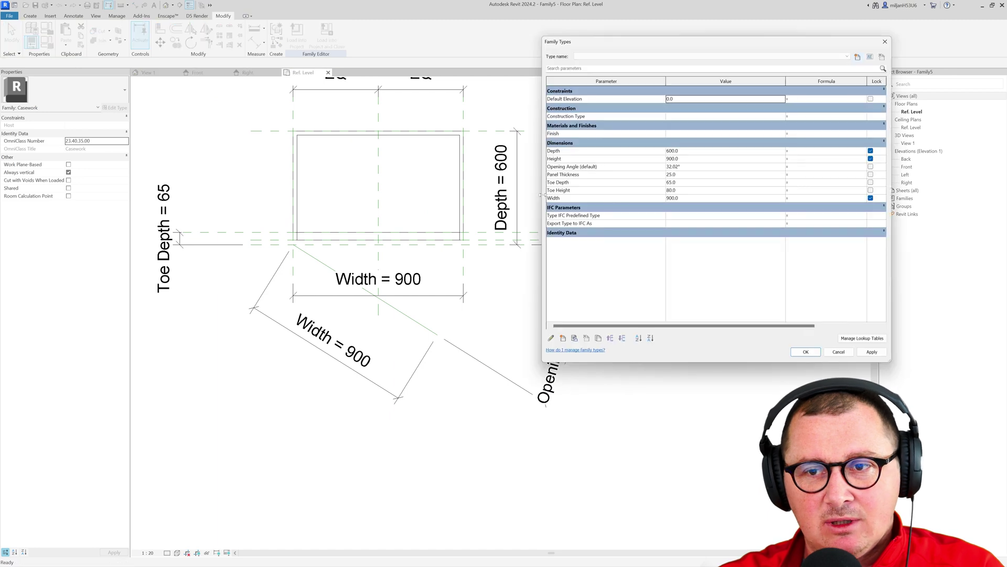
pyautogui.click(706, 167)
pyautogui.click(805, 352)
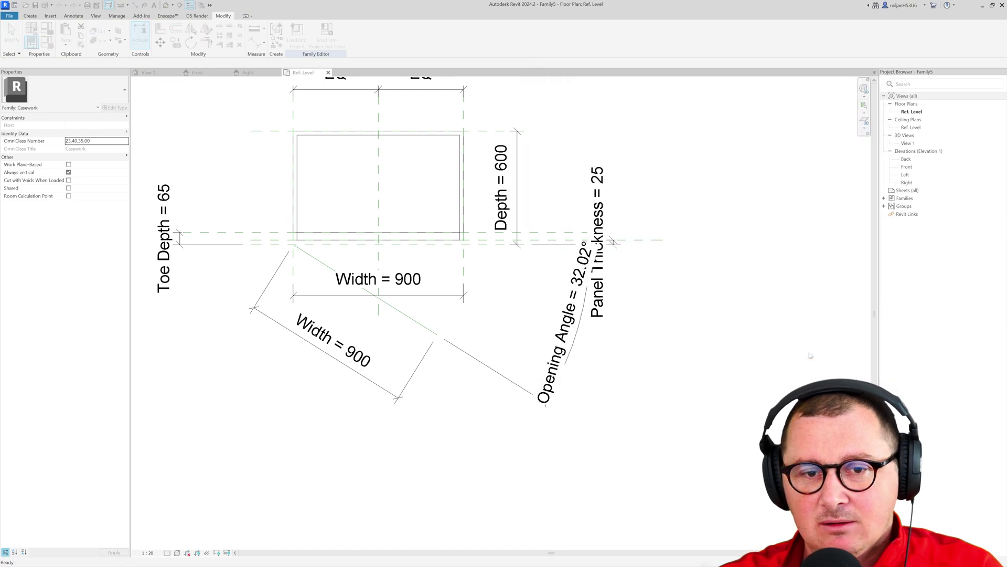
# - Flex the Width parameter to 750 and 1200, and return it to 900
pyautogui.click(48, 46)
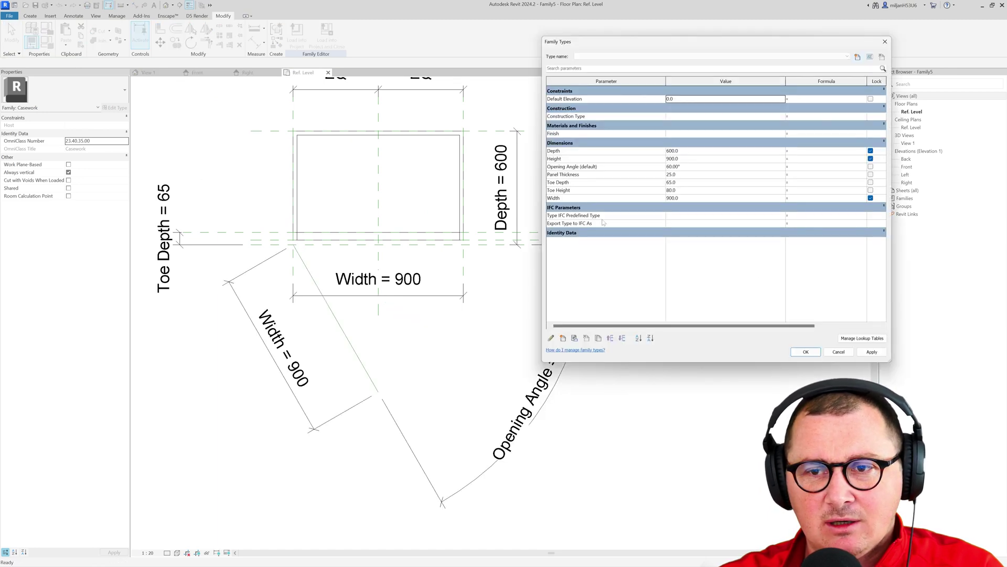
pyautogui.click(683, 199)
pyautogui.click(871, 351)
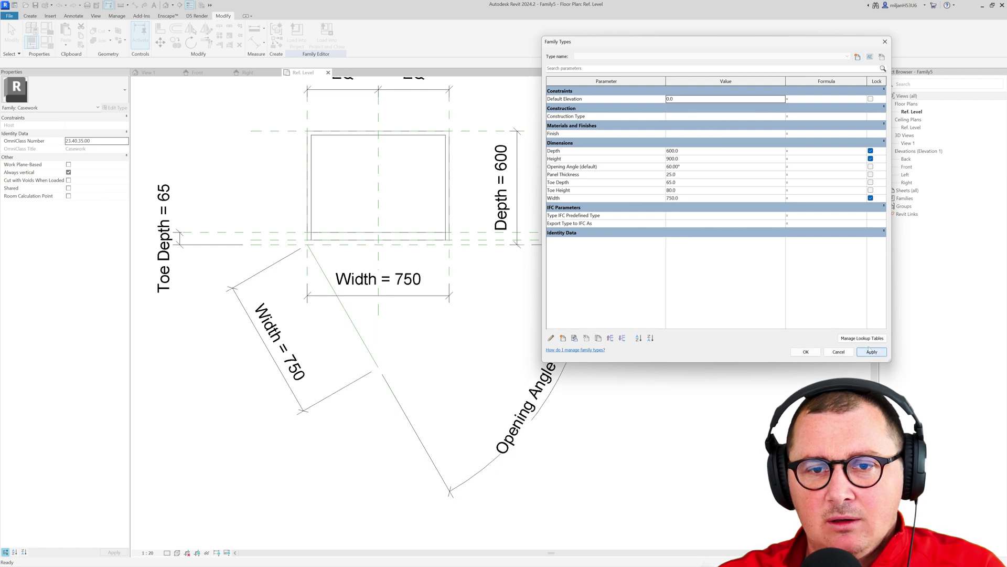
pyautogui.click(686, 198)
pyautogui.write('1200')
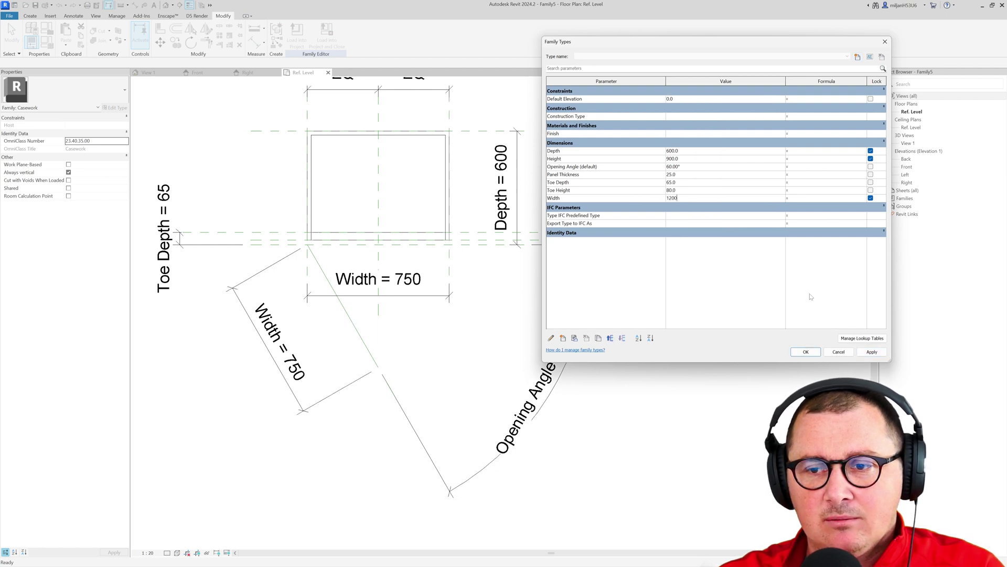
pyautogui.click(872, 351)
pyautogui.click(682, 198)
pyautogui.write('900')
pyautogui.press('Return')
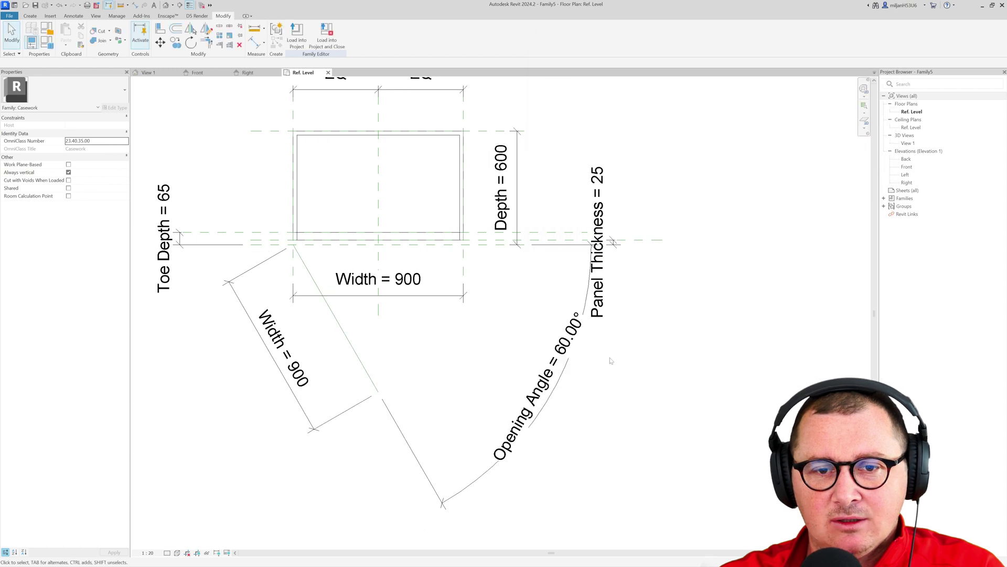
# - Draw a perpendicular reference line about 80 mm long from the door line's hinge point and a long reference line parallel to the door line
pyautogui.scroll(-3, 445, 353)
pyautogui.scroll(4, 443, 356)
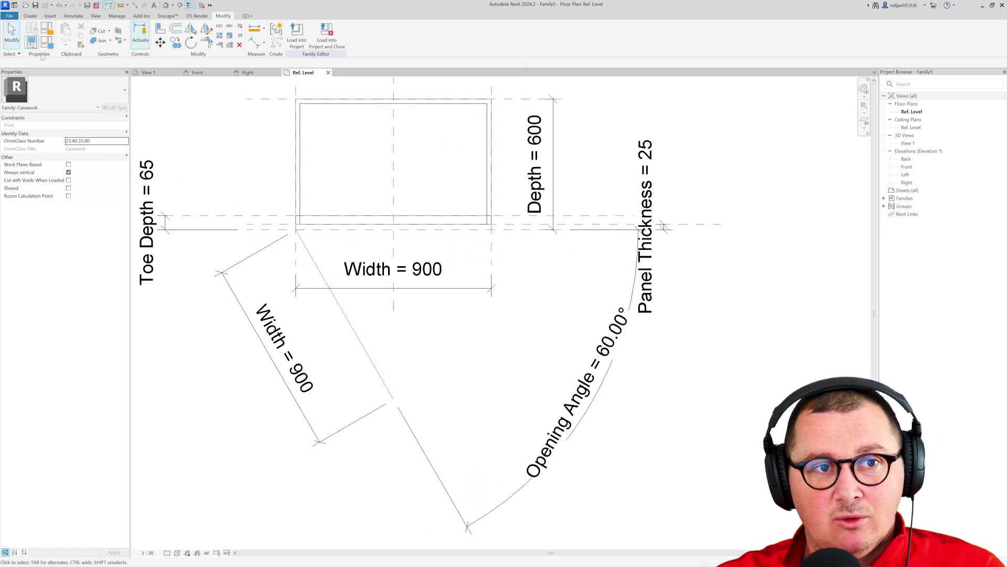
pyautogui.click(30, 16)
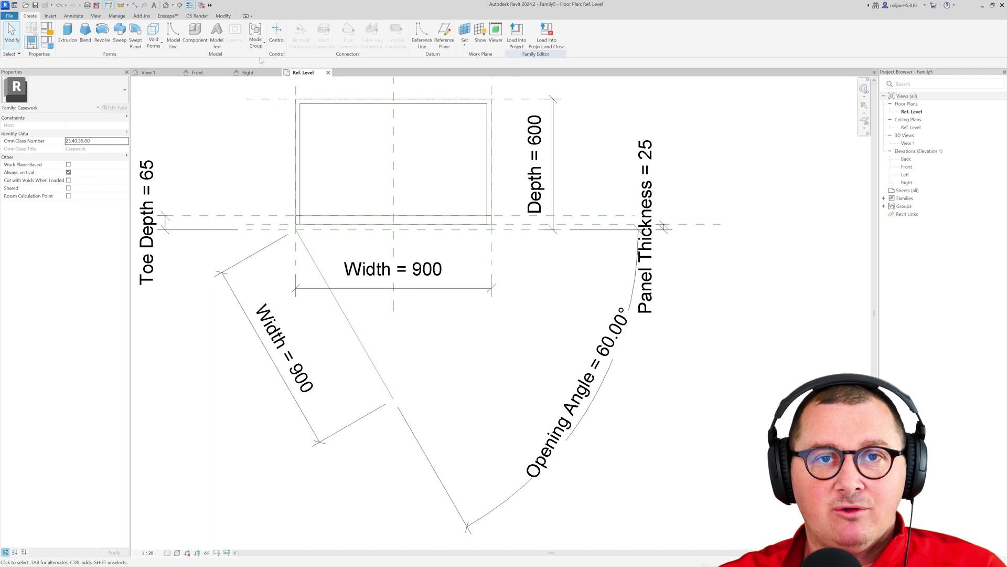
pyautogui.click(422, 33)
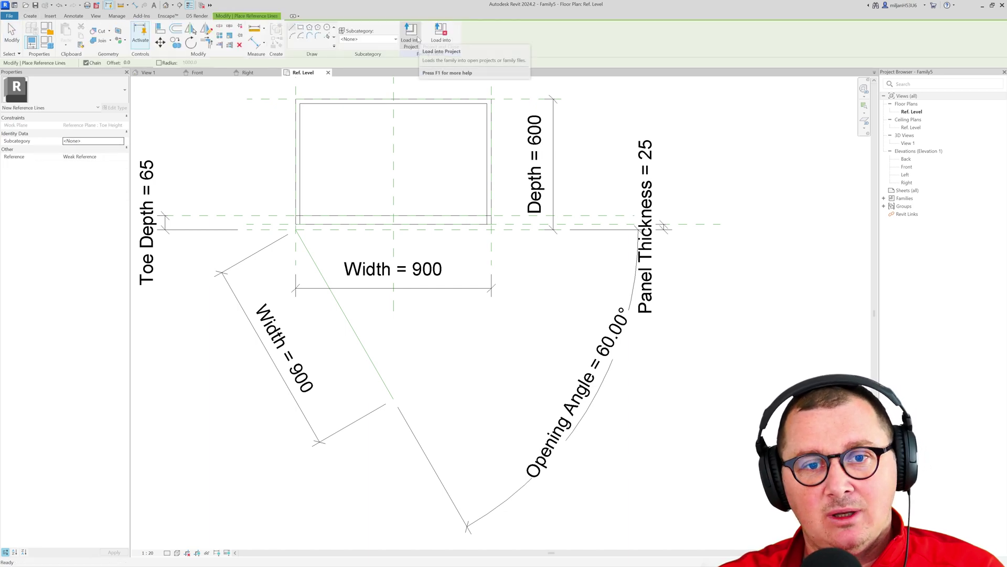
pyautogui.scroll(3, 323, 225)
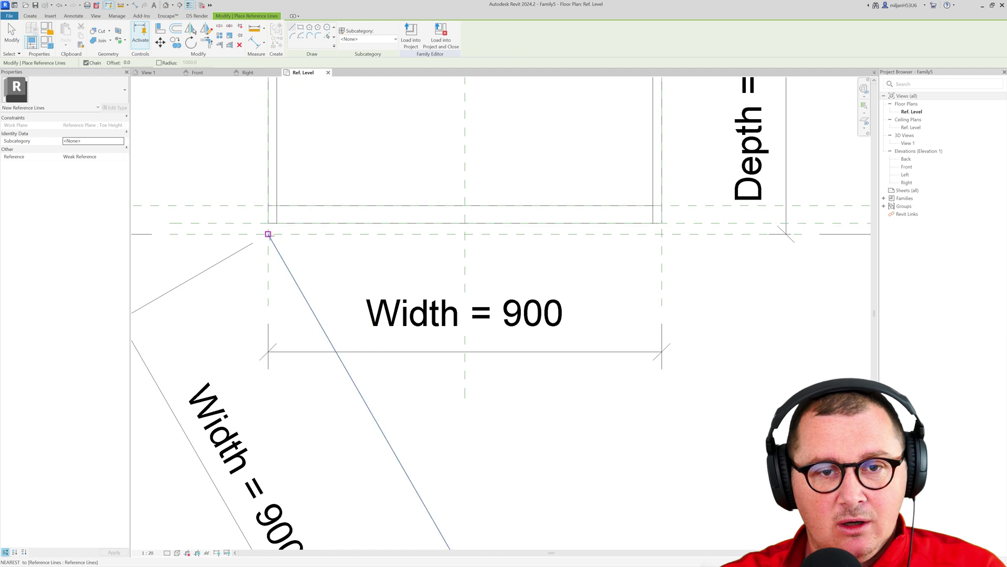
pyautogui.click(296, 229)
pyautogui.scroll(2, 283, 223)
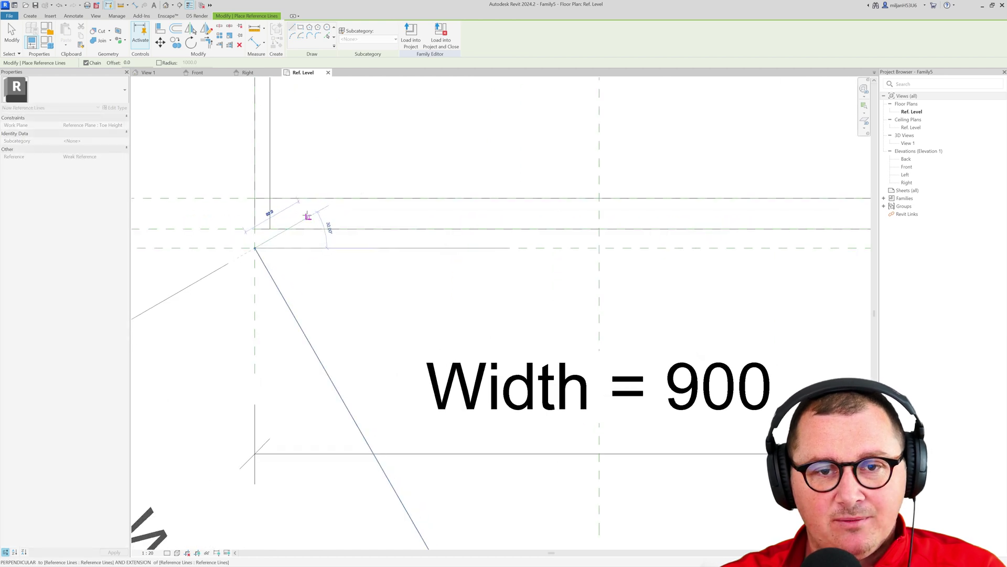
pyautogui.click(308, 216)
pyautogui.scroll(-3, 307, 216)
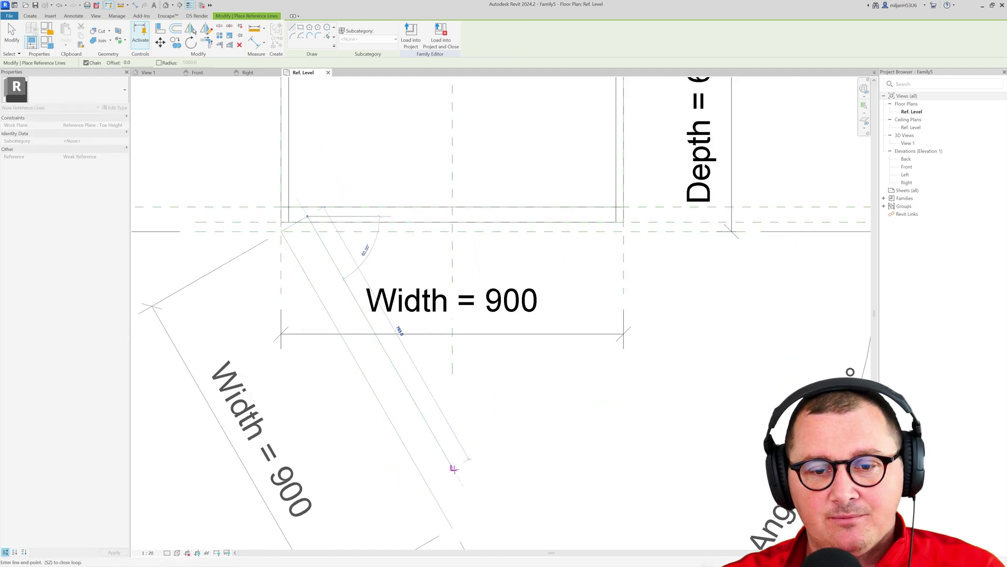
pyautogui.moveTo(454, 473); pyautogui.dragTo(432, 383, button='middle')
pyautogui.rightClick(433, 384)
pyautogui.click(448, 390)
# - Draw a short perpendicular reference line at the door line's free end and trim it to the parallel line, closing the door outline
pyautogui.click(429, 438)
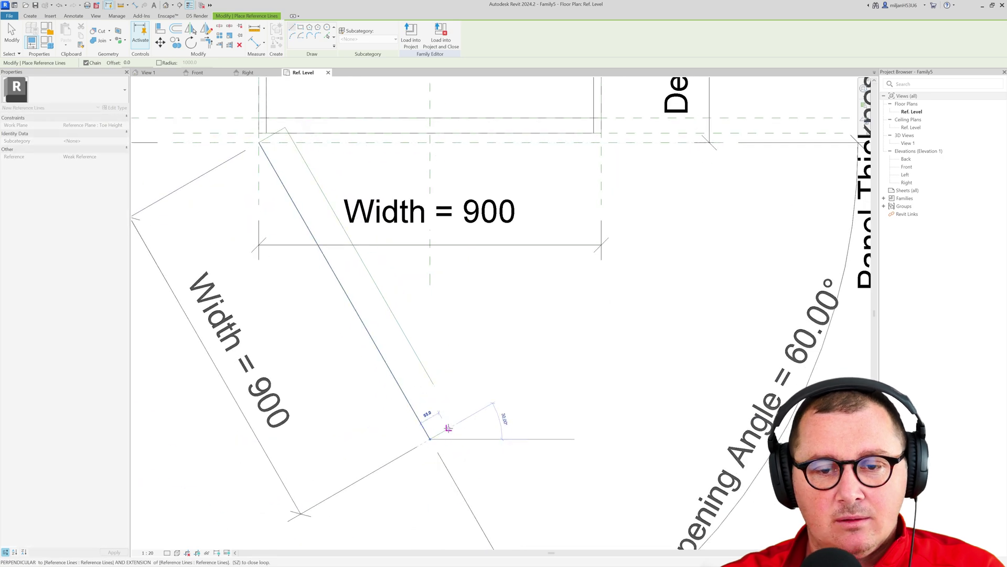
pyautogui.click(447, 429)
pyautogui.press('t')
pyautogui.press('Escape')
pyautogui.press('Escape')
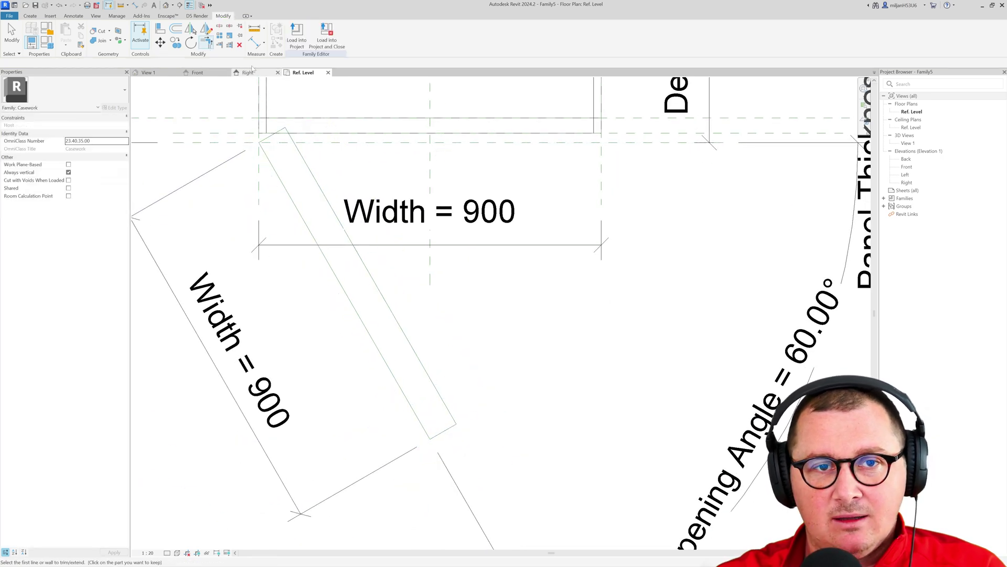
# - Add angular dimensions at both hinge-end corners of the door outline, between the short reference line and each long line
pyautogui.click(79, 15)
pyautogui.click(52, 34)
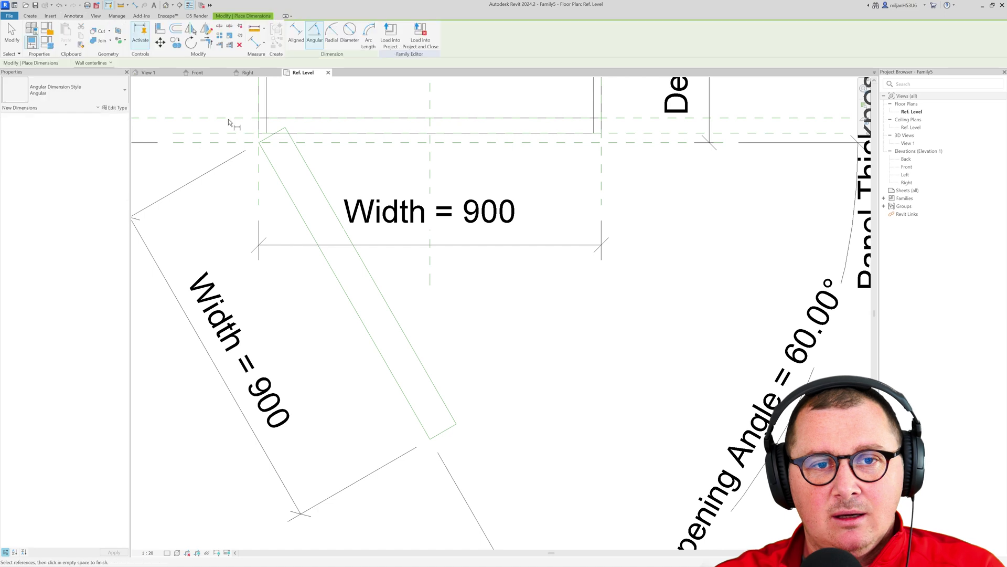
pyautogui.click(267, 160)
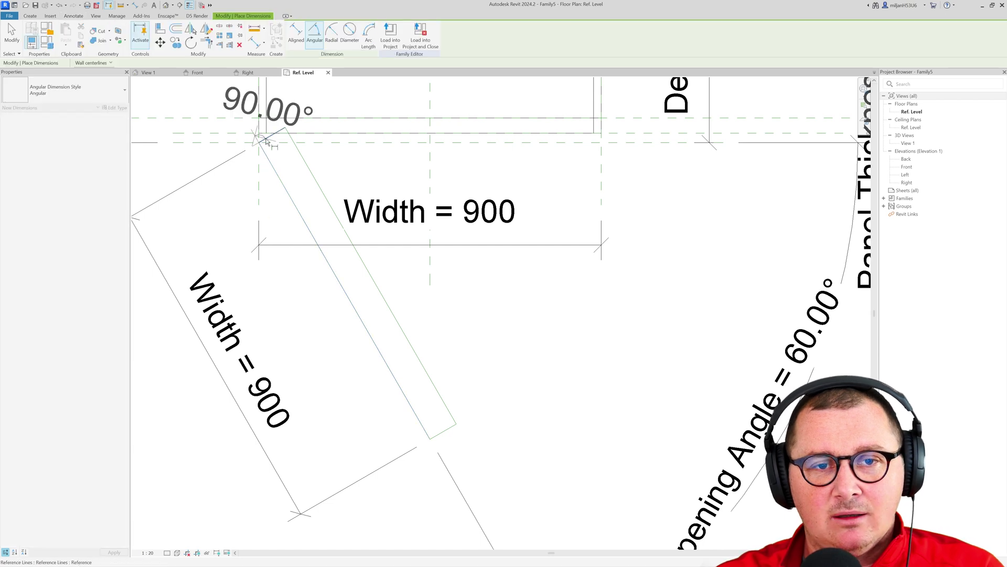
pyautogui.scroll(-3, 269, 143)
pyautogui.moveTo(269, 143); pyautogui.dragTo(363, 215, button='middle')
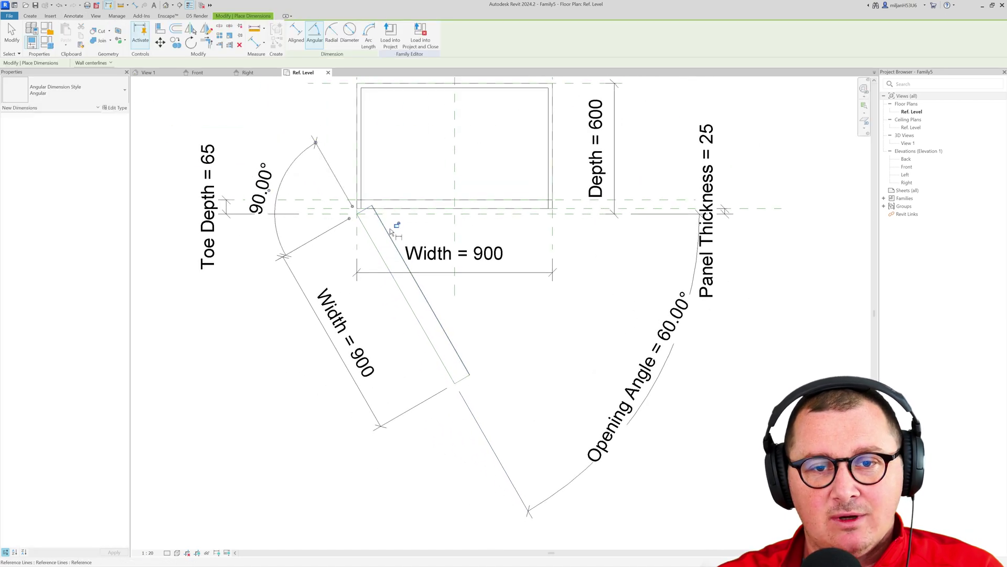
pyautogui.scroll(3, 365, 210)
pyautogui.click(366, 210)
pyautogui.click(390, 219)
pyautogui.scroll(-3, 389, 221)
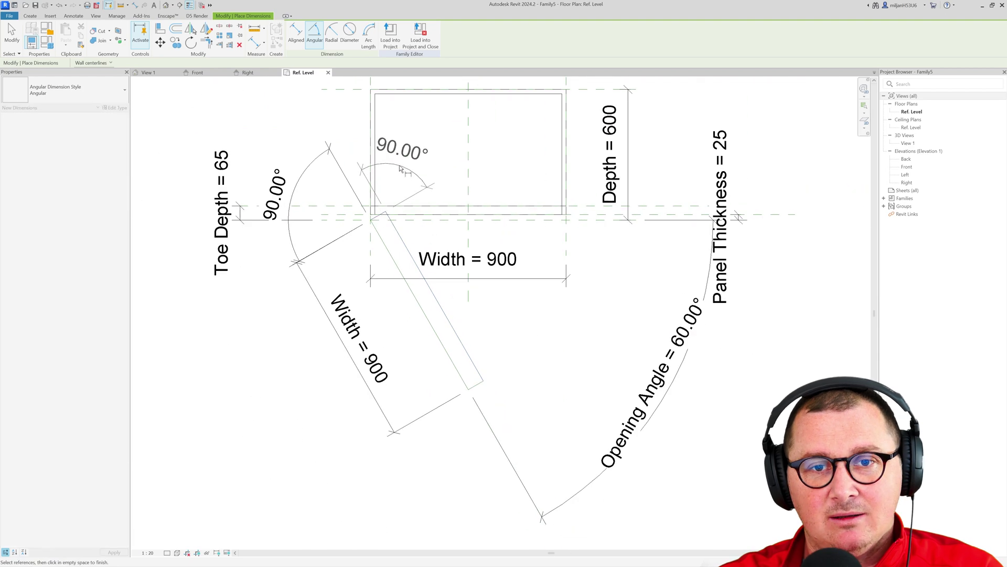
pyautogui.click(402, 167)
# - Add an angular dimension between the diagonal door line and the short reference line at its free end
pyautogui.click(462, 378)
pyautogui.click(475, 385)
pyautogui.click(447, 480)
pyautogui.moveTo(438, 521); pyautogui.dragTo(423, 367, button='middle')
pyautogui.scroll(-2, 424, 366)
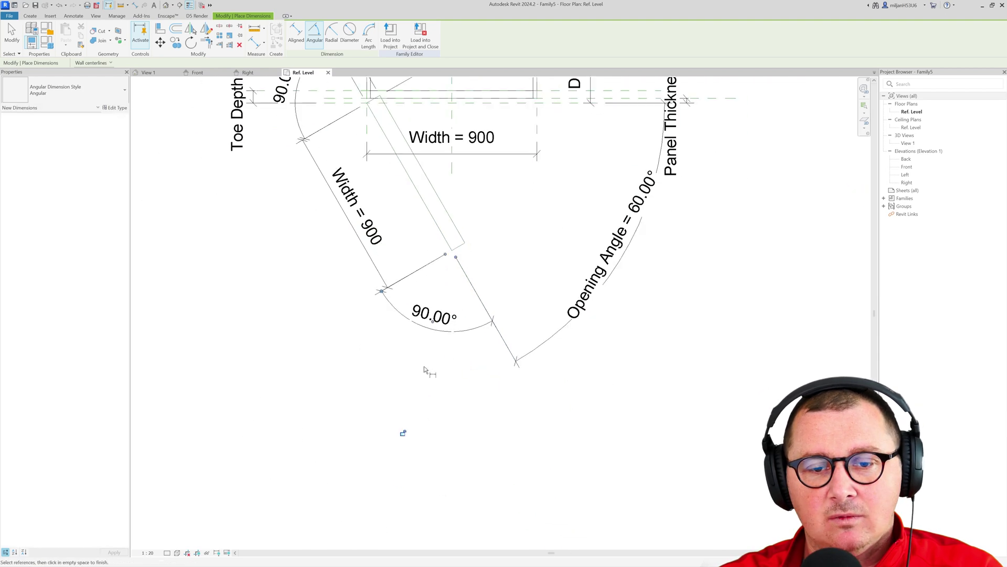
# - Add an aligned dimension between the door outline's two long reference lines, placed beyond the door's free end
pyautogui.moveTo(456, 193); pyautogui.dragTo(426, 279, button='middle')
pyautogui.scroll(2, 426, 275)
pyautogui.press('d')
pyautogui.press('i')
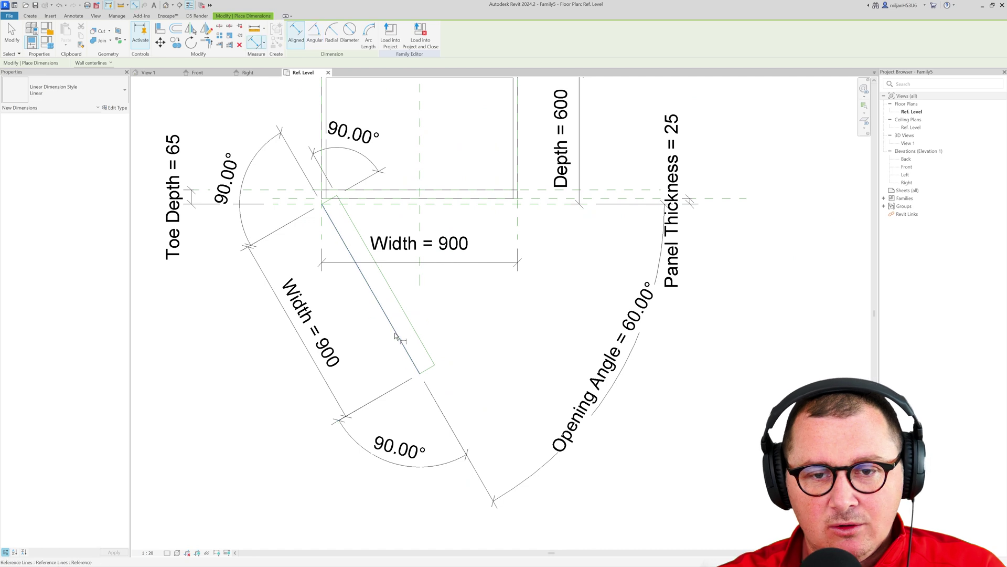
pyautogui.click(396, 338)
pyautogui.click(415, 329)
pyautogui.scroll(-2, 416, 329)
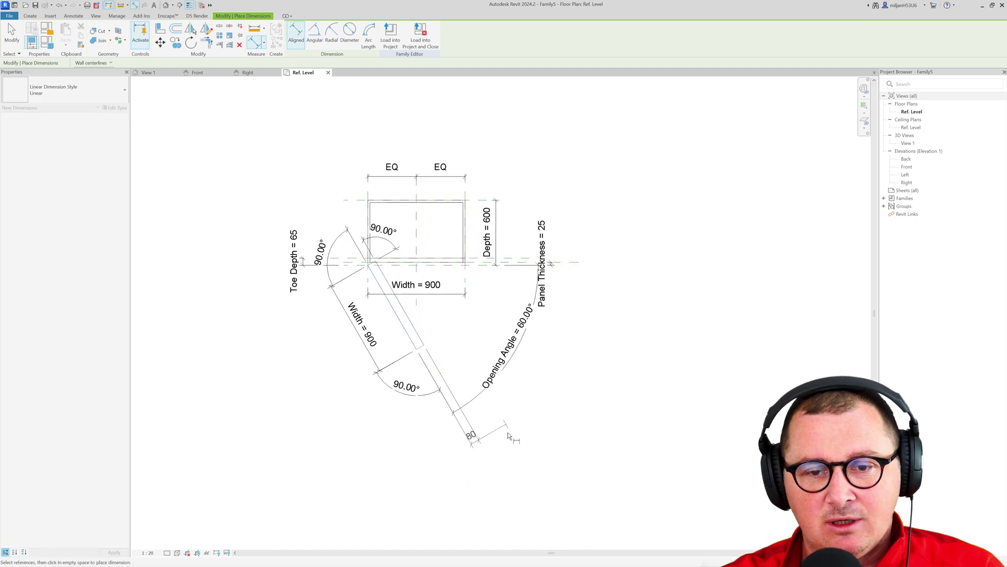
pyautogui.click(508, 436)
pyautogui.press('Escape')
pyautogui.press('Escape')
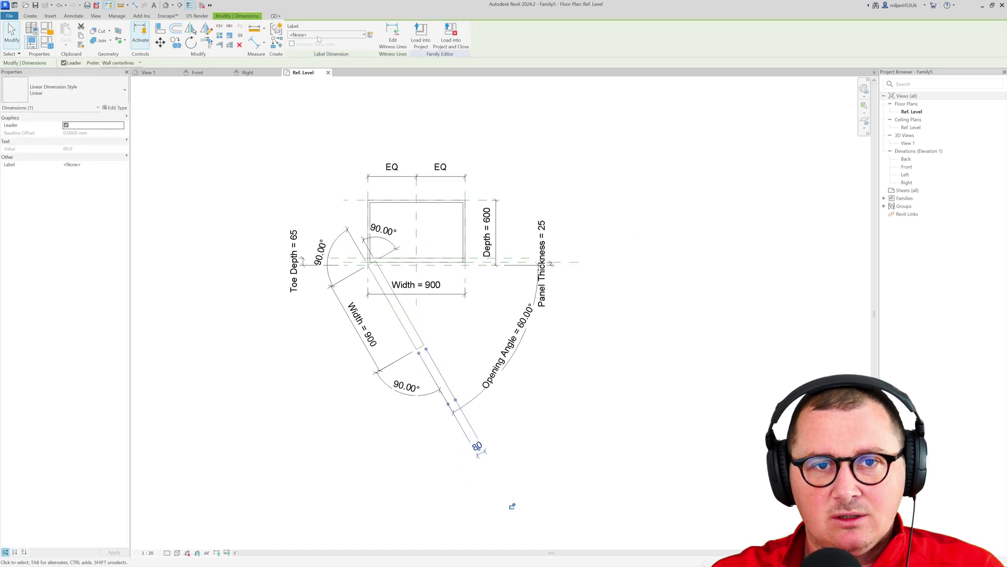
# - Label the door outline's thickness dimension with the Panel Thickness parameter
pyautogui.click(325, 35)
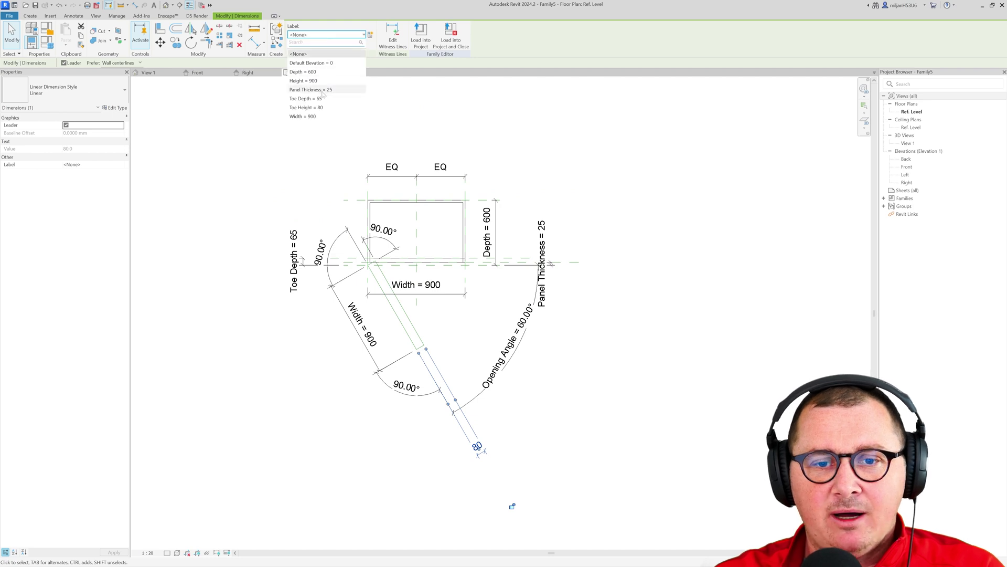
pyautogui.click(310, 90)
pyautogui.click(285, 162)
# - Flex the family by setting Opening Angle to 450°, Width to 1200 and Panel Thickness to 50
pyautogui.scroll(3, 456, 330)
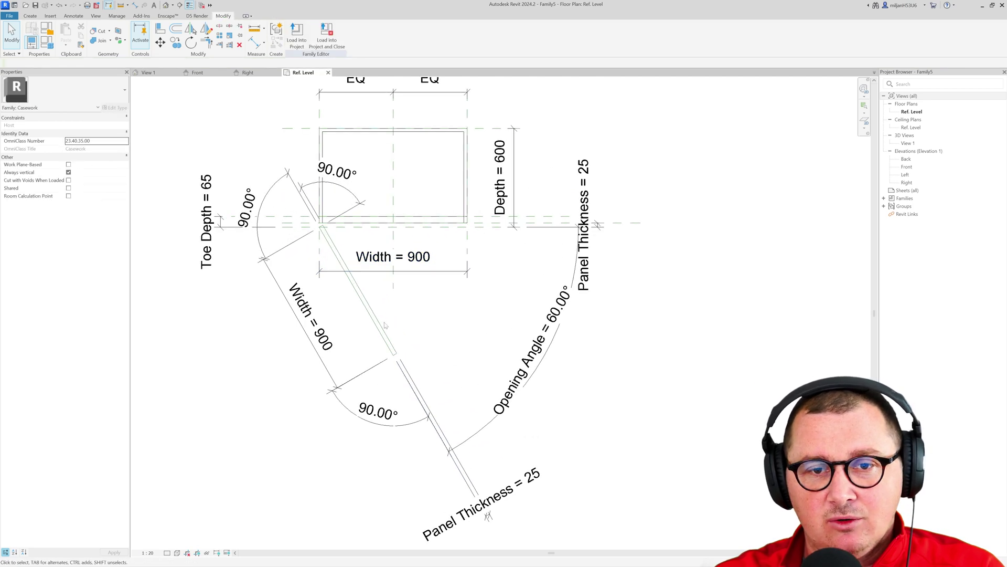
pyautogui.scroll(1, 385, 325)
pyautogui.click(51, 46)
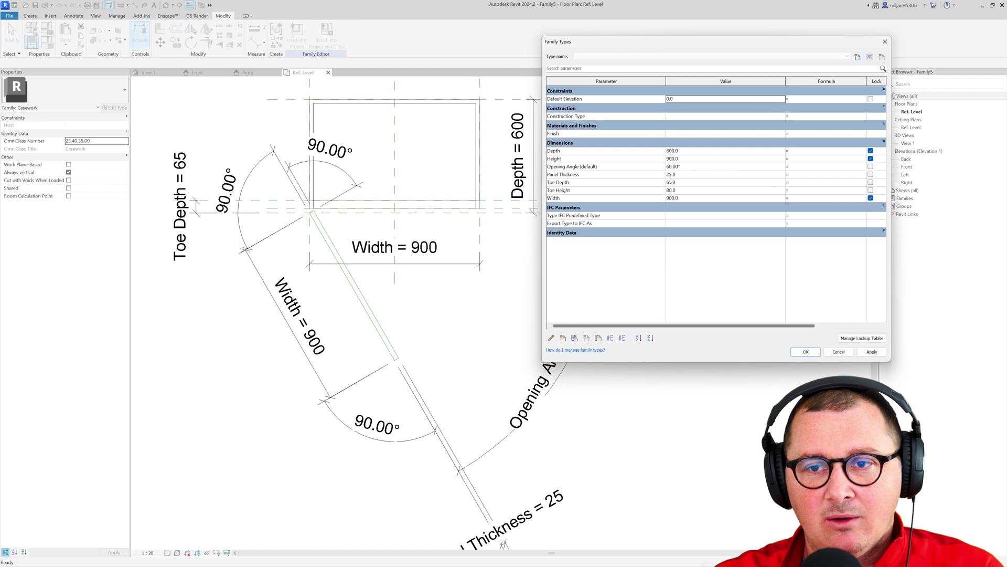
pyautogui.click(692, 161)
pyautogui.click(692, 165)
pyautogui.write('450')
pyautogui.click(693, 197)
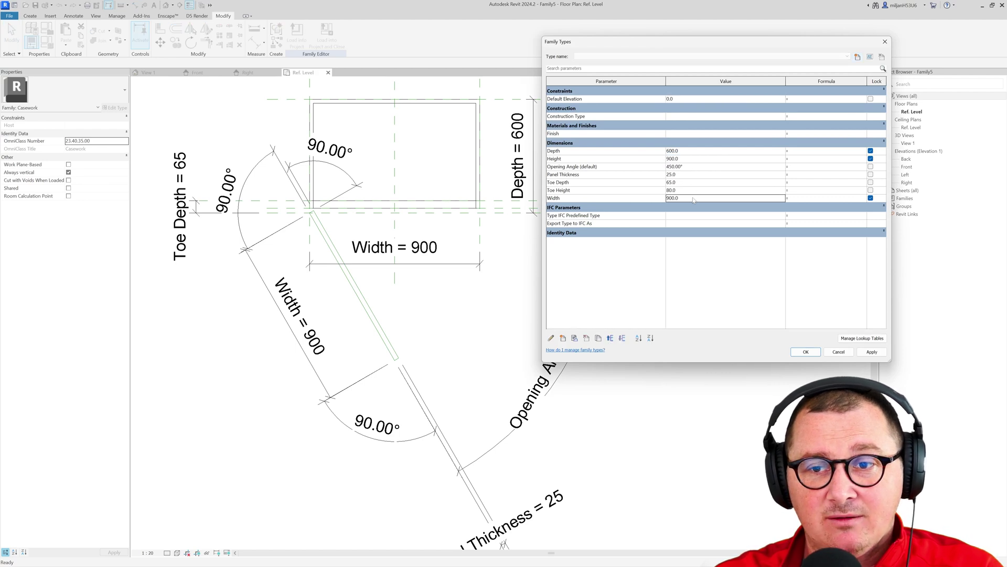
pyautogui.write('1200')
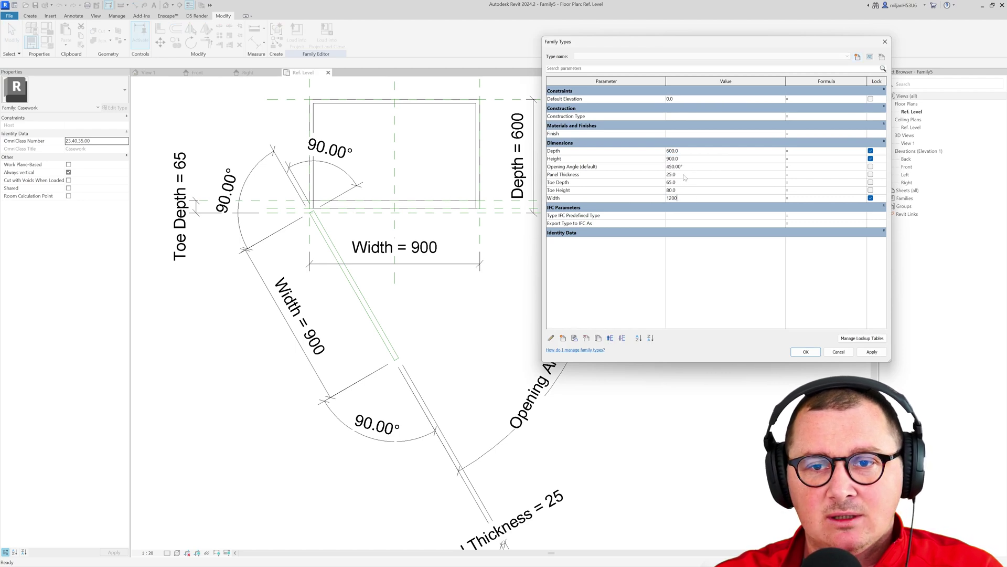
pyautogui.click(682, 174)
pyautogui.write('50')
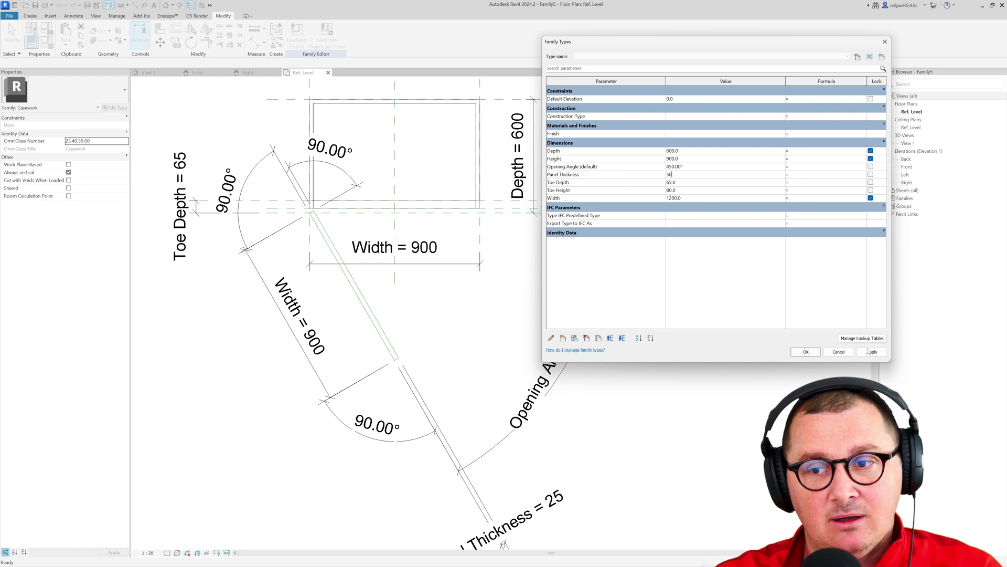
pyautogui.click(871, 352)
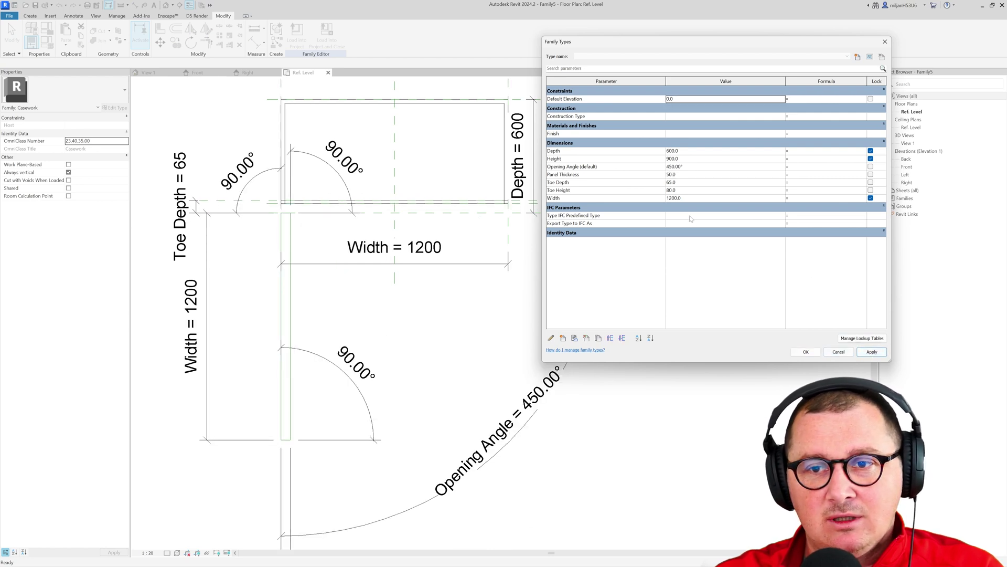
# - Correct the Opening Angle parameter to 45°, apply it and close the family types
pyautogui.click(682, 167)
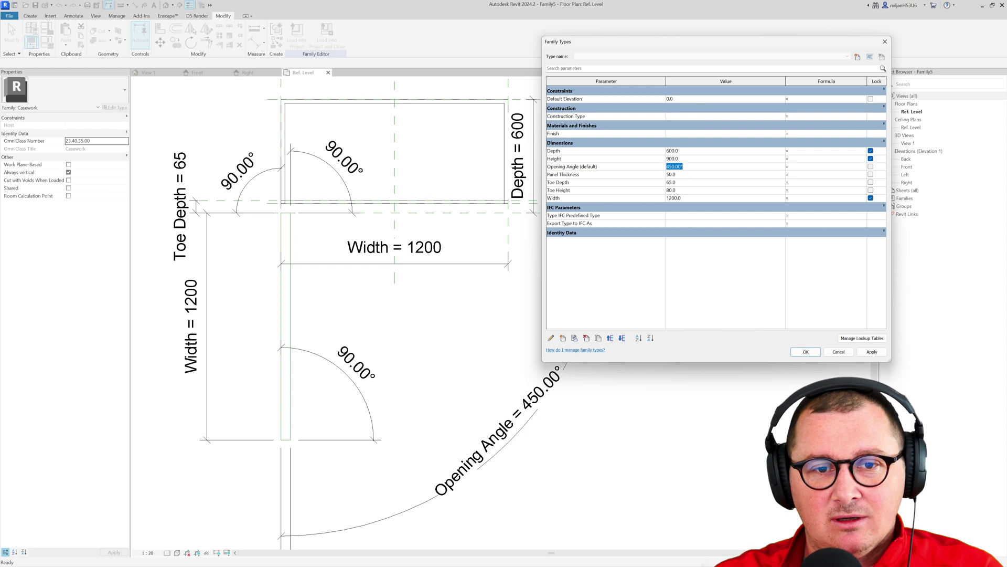
pyautogui.click(682, 167)
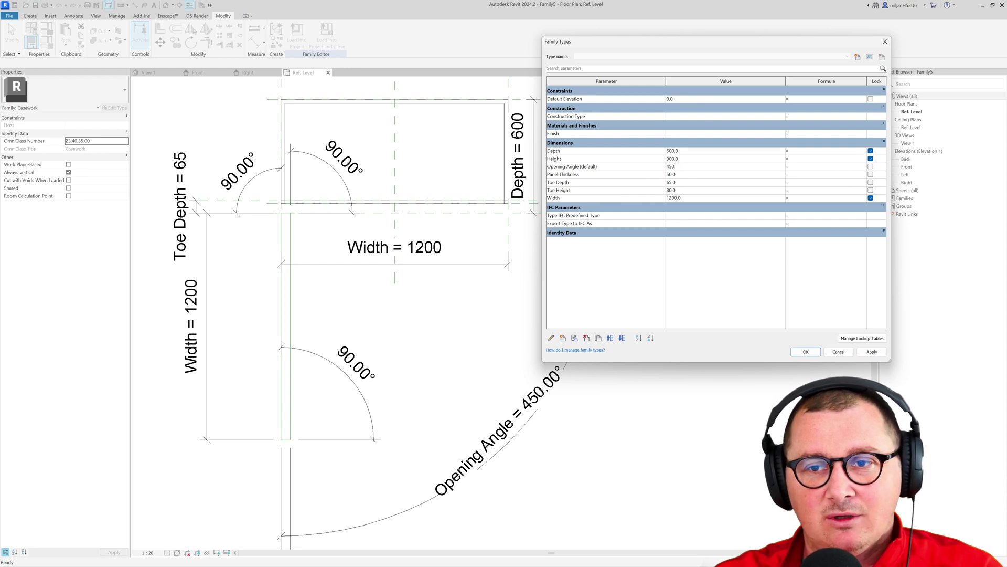
pyautogui.press('BackSpace')
pyautogui.click(865, 354)
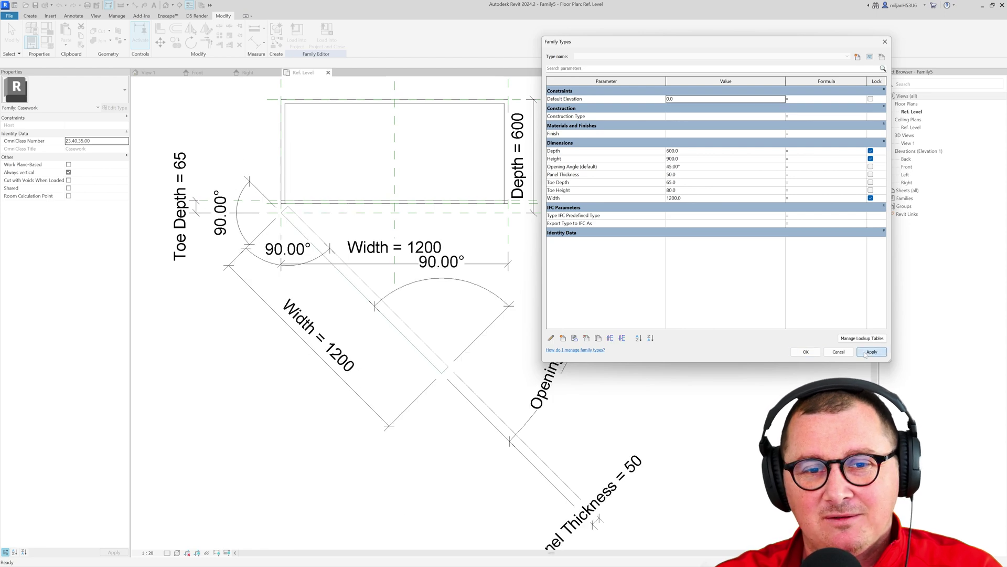
pyautogui.click(806, 352)
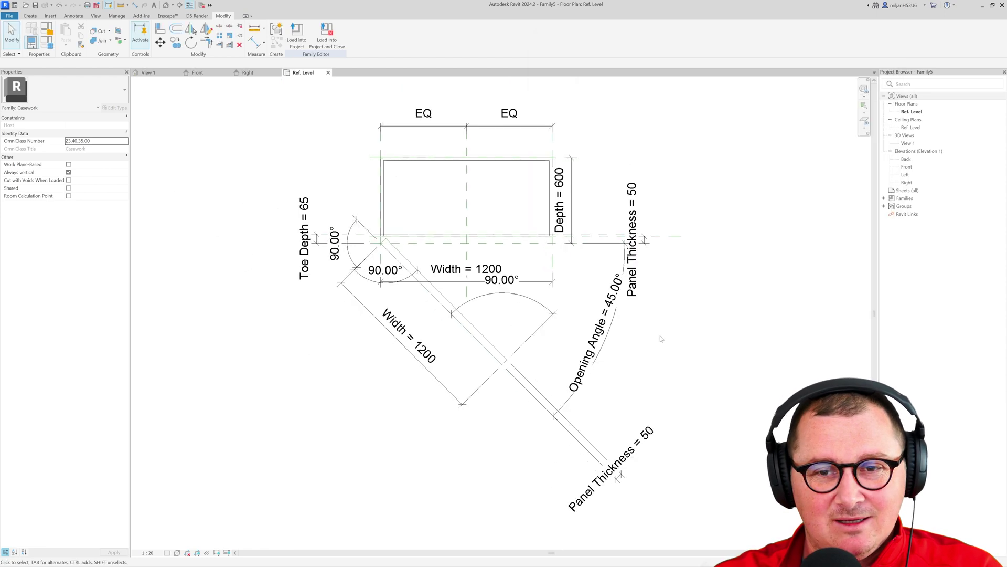
# - Examine the door outline and Toe Height reference plane across the floor plan, elevations and 3D view
pyautogui.scroll(3, 524, 294)
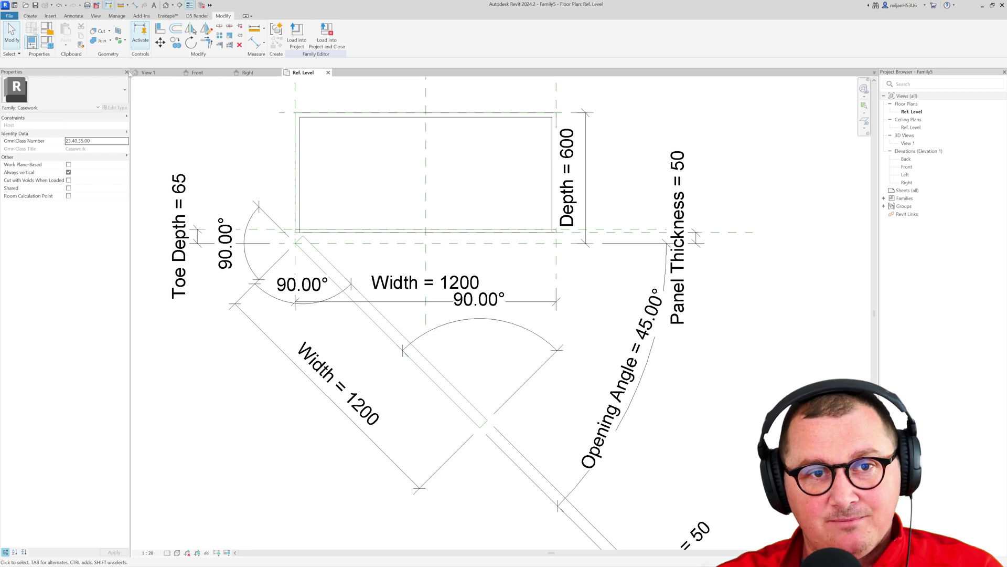
pyautogui.click(197, 73)
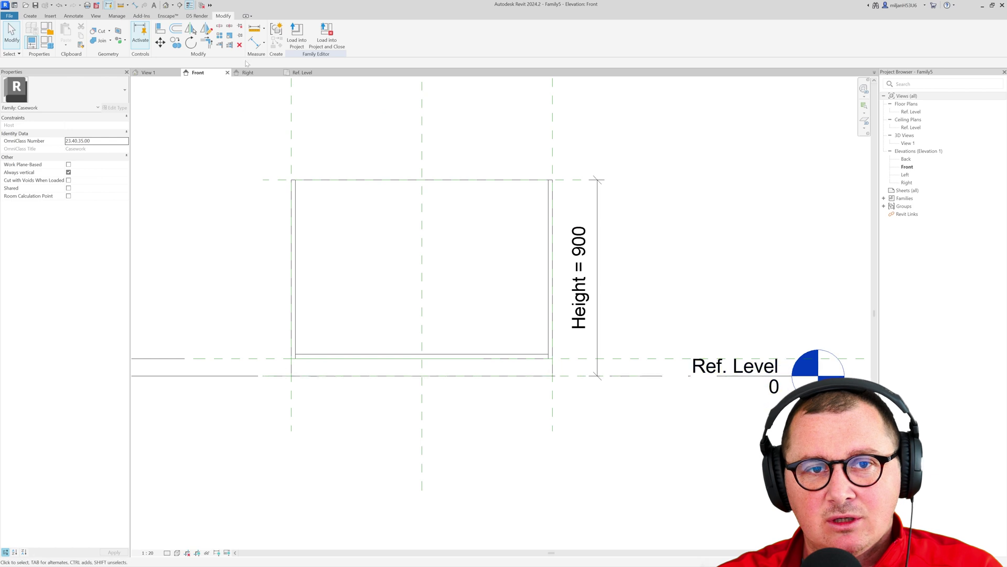
pyautogui.click(299, 74)
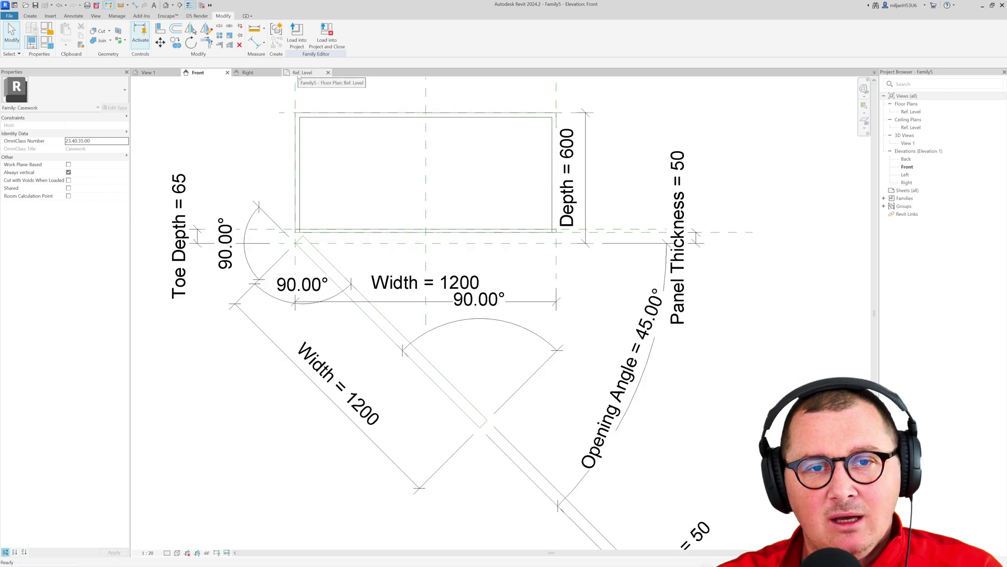
pyautogui.click(247, 74)
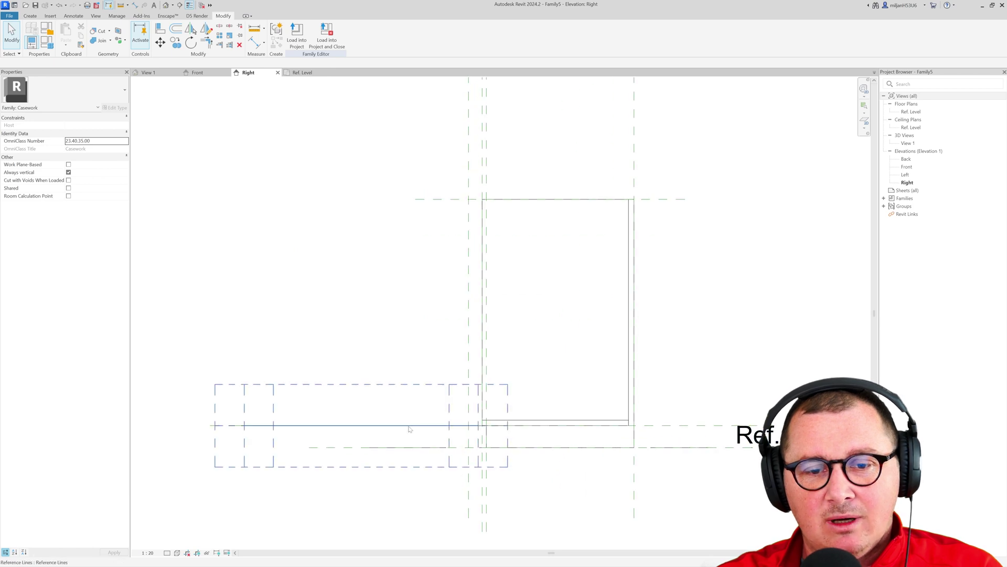
pyautogui.scroll(-3, 394, 429)
pyautogui.moveTo(394, 430); pyautogui.dragTo(415, 452, button='middle')
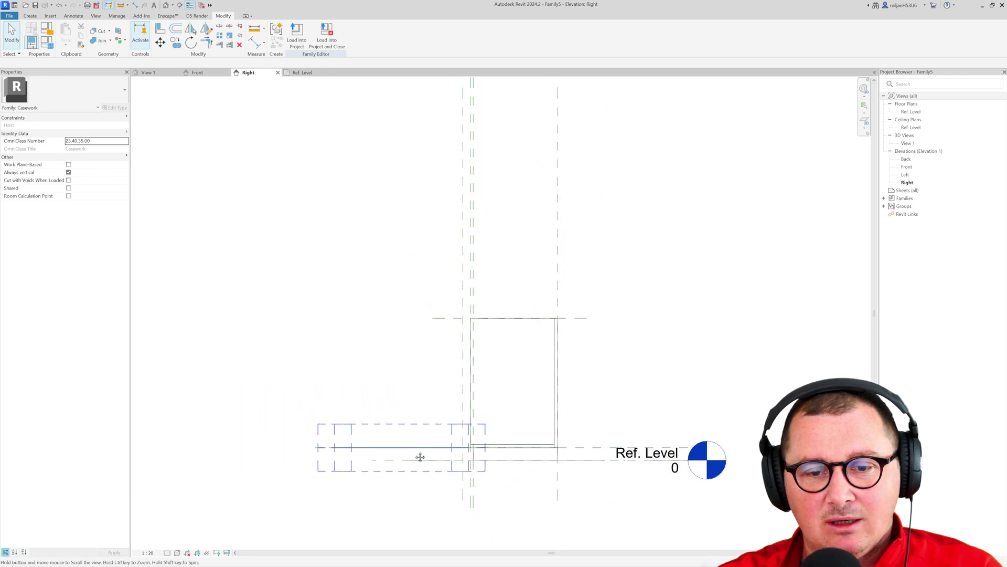
pyautogui.click(148, 73)
pyautogui.keyDown('shift'); pyautogui.moveTo(371, 322); pyautogui.dragTo(289, 389, button='middle'); pyautogui.keyUp('shift')
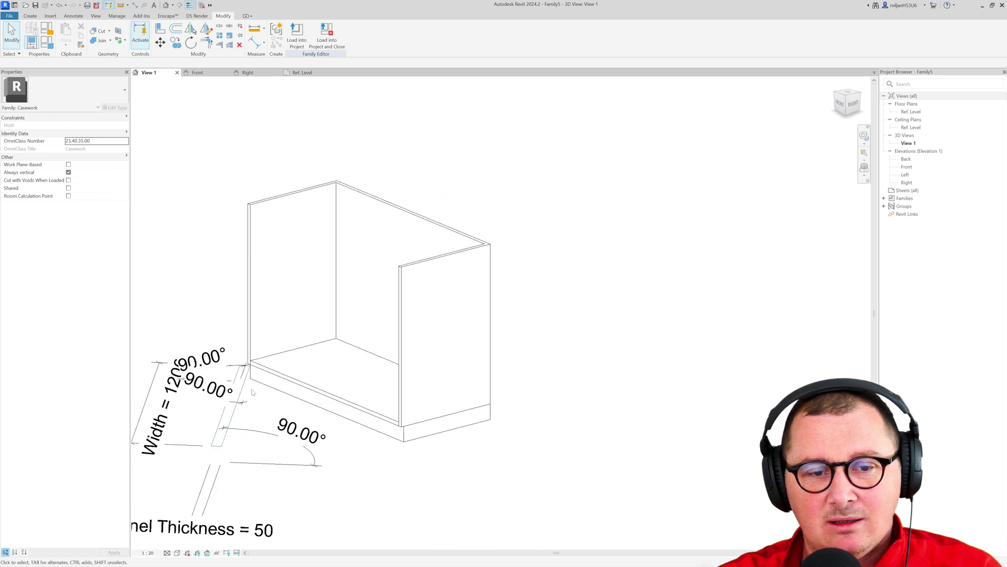
pyautogui.click(210, 72)
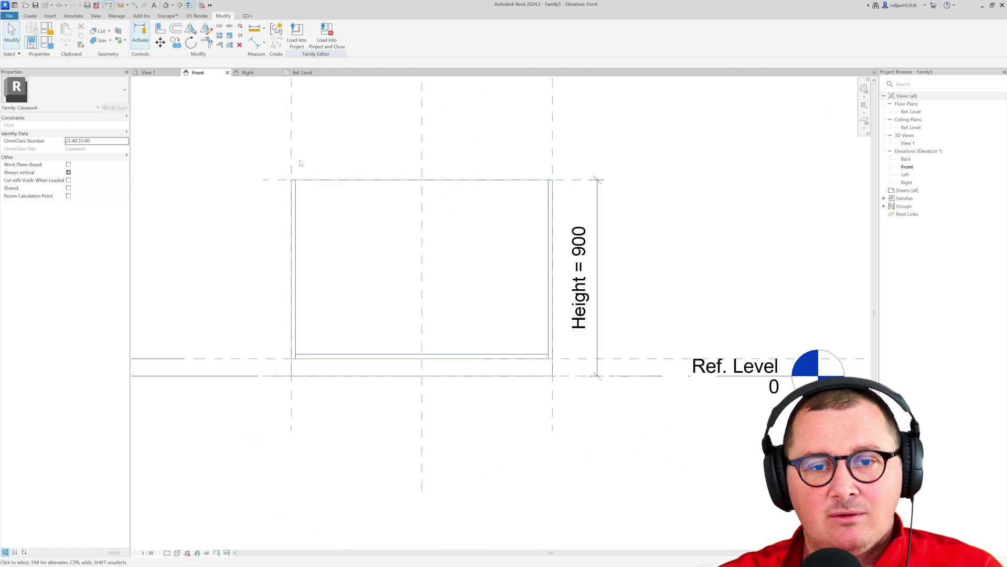
pyautogui.click(622, 359)
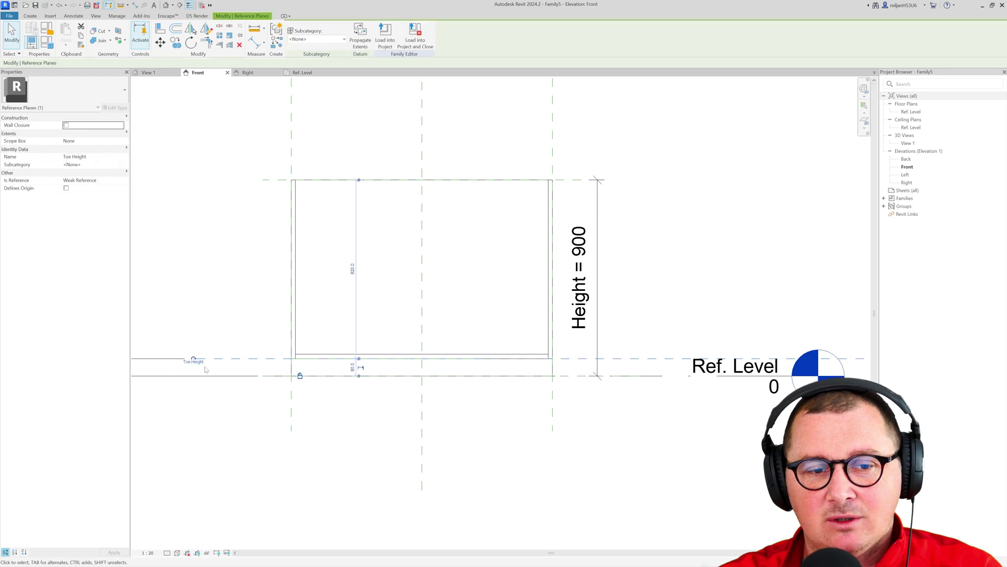
pyautogui.press('Escape')
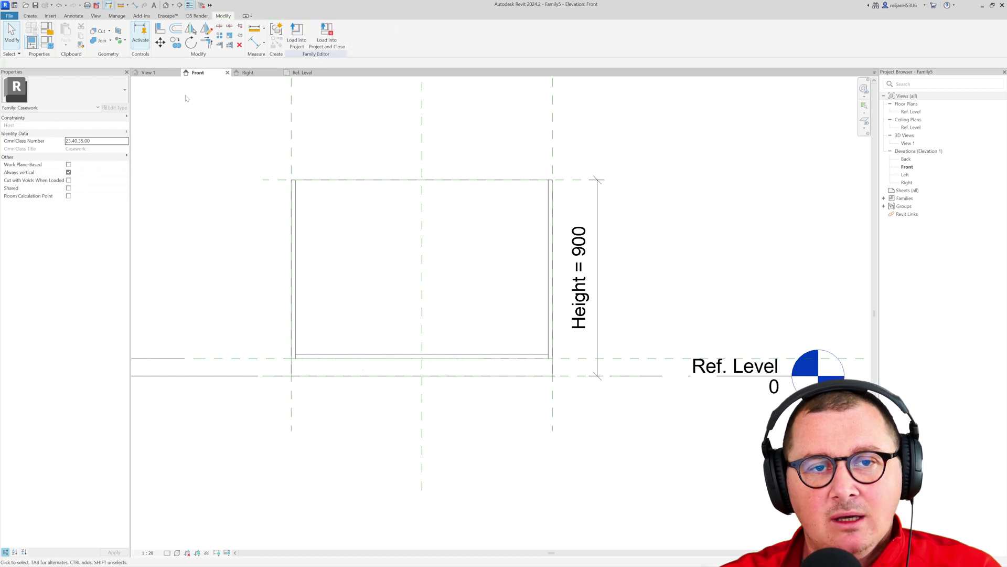
pyautogui.click(302, 73)
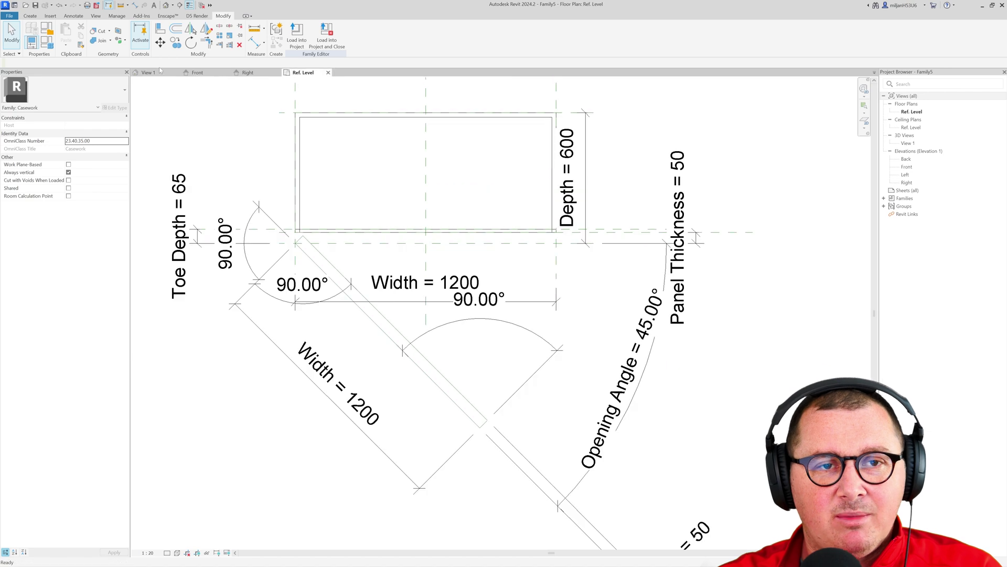
# - Create an extrusion on the Toe Height reference plane from the door outline's four reference lines, locked to them, and finish the sketch
pyautogui.click(32, 16)
pyautogui.click(67, 34)
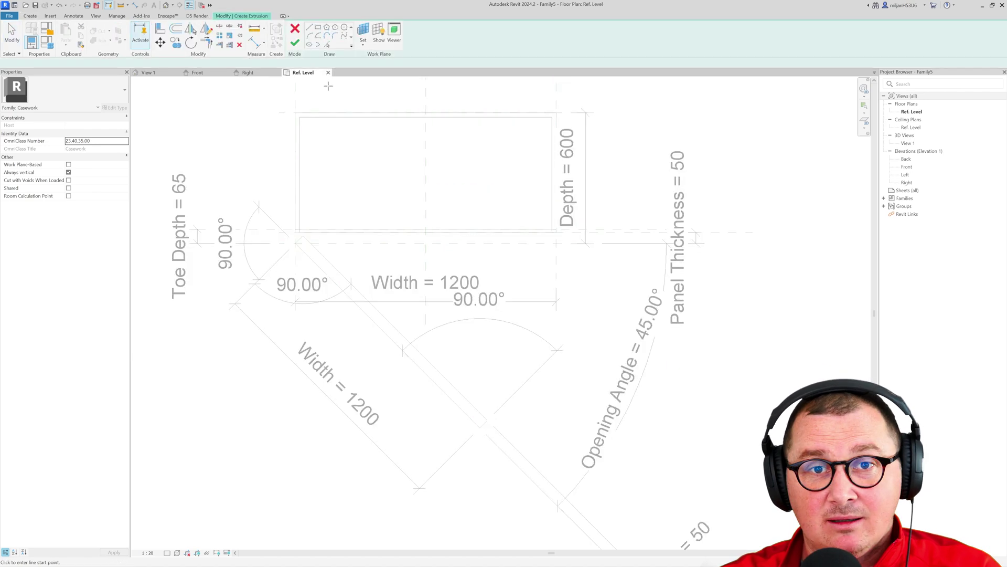
pyautogui.click(366, 47)
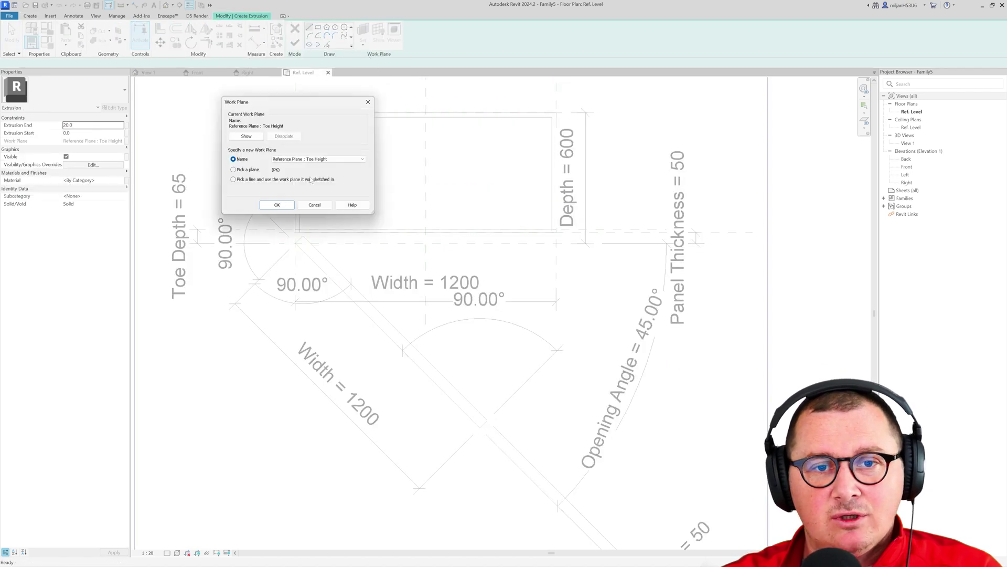
pyautogui.click(311, 205)
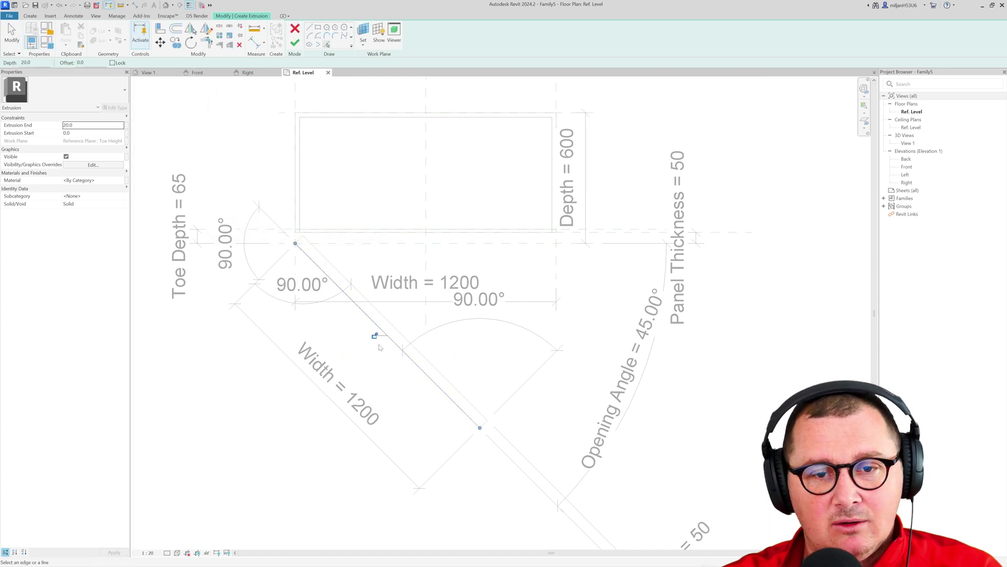
pyautogui.scroll(3, 464, 430)
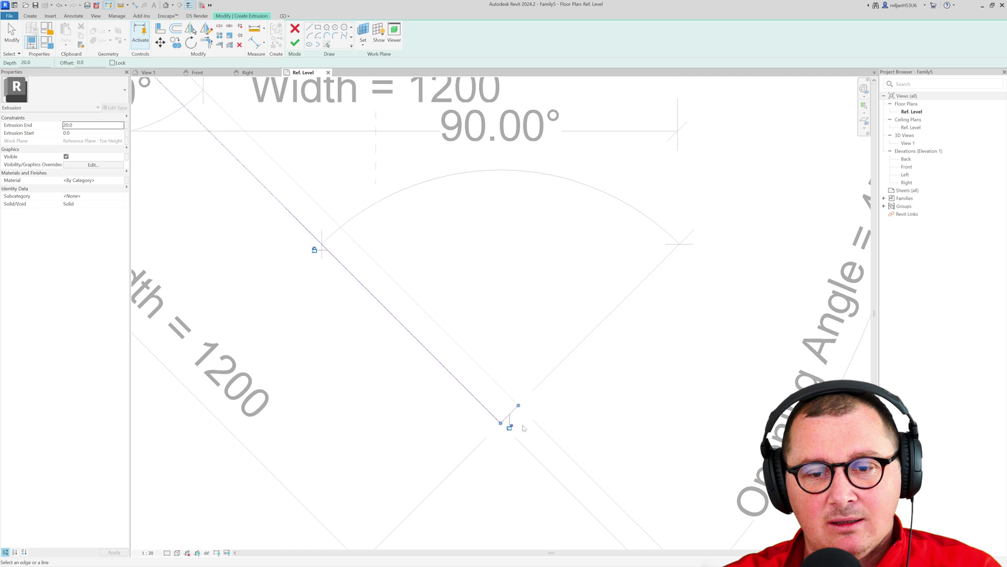
pyautogui.click(510, 399)
pyautogui.scroll(-2, 509, 400)
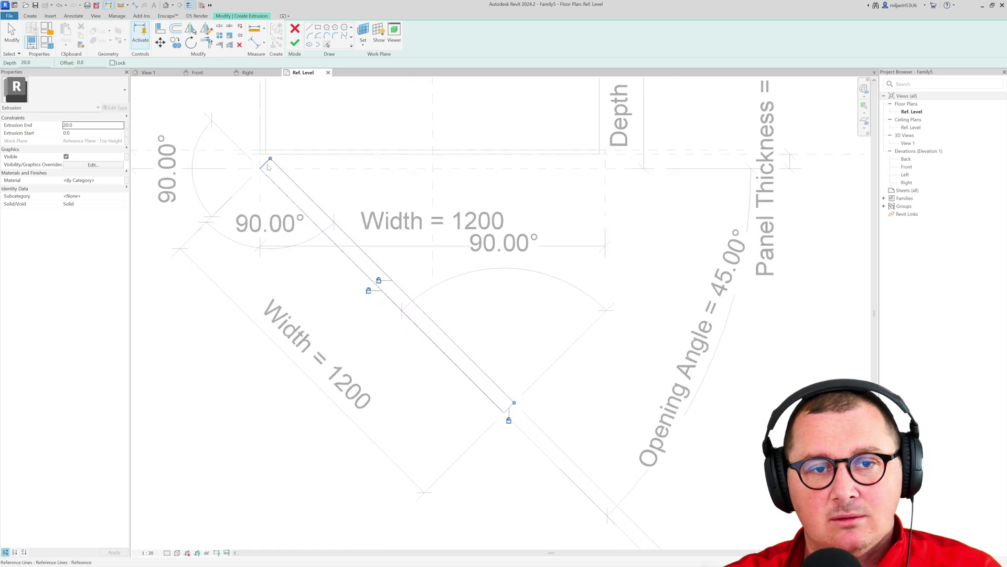
pyautogui.click(295, 42)
# - In the front elevation, stretch the door extrusion's top up to the cabinet's top reference plane and lock it there
pyautogui.click(197, 72)
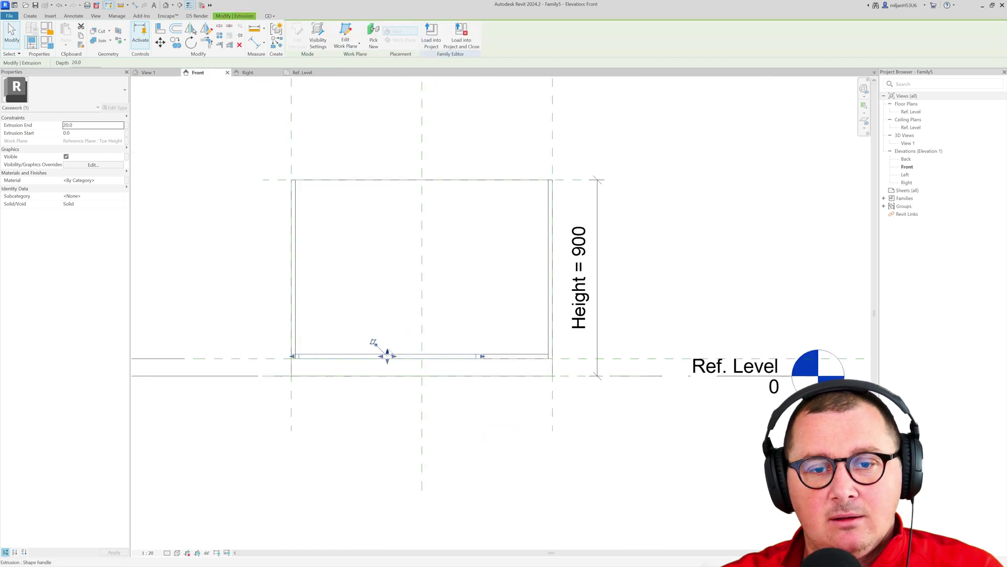
pyautogui.moveTo(388, 356); pyautogui.dragTo(387, 179)
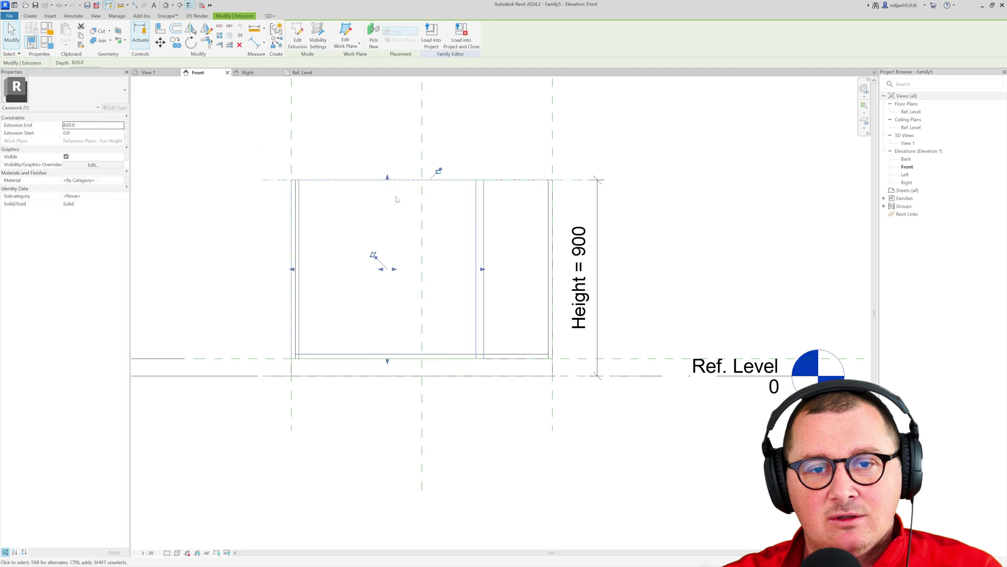
pyautogui.click(439, 173)
pyautogui.click(364, 154)
# - With the 3D view open, set Opening Angle to 60°, Toe Depth and Toe Height to 100, and Width to 900 in the family types
pyautogui.click(149, 72)
pyautogui.keyDown('shift'); pyautogui.moveTo(376, 243); pyautogui.dragTo(345, 332, button='middle'); pyautogui.keyUp('shift')
pyautogui.keyDown('shift'); pyautogui.moveTo(360, 396); pyautogui.dragTo(279, 365, button='middle'); pyautogui.keyUp('shift')
pyautogui.click(50, 45)
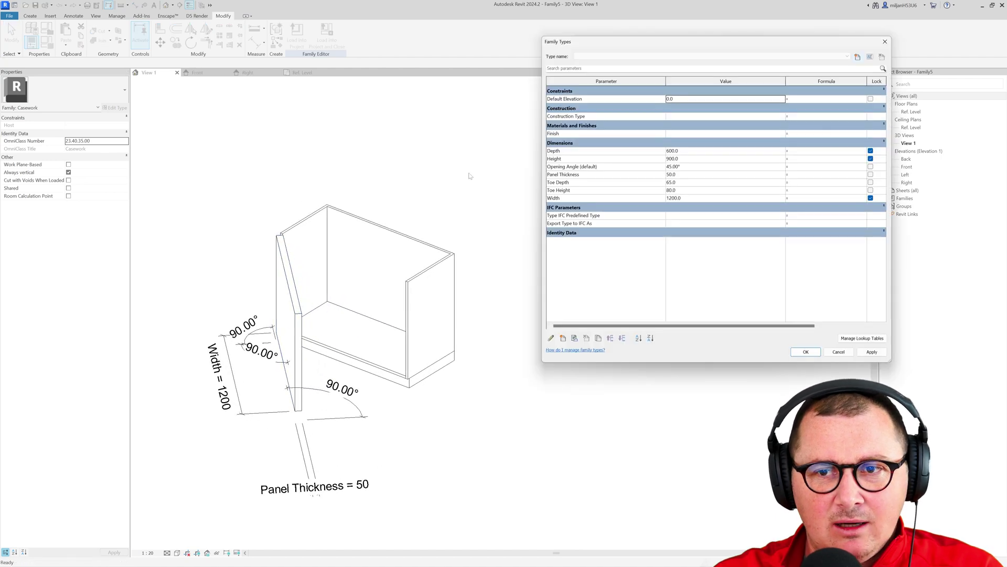
pyautogui.click(687, 167)
pyautogui.write('60')
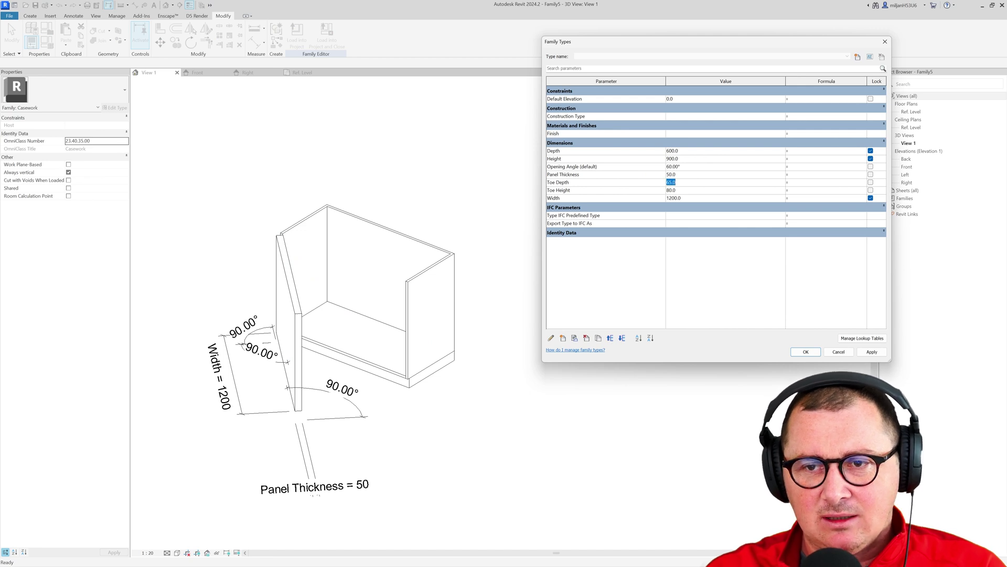
pyautogui.write('100')
pyautogui.press('Return')
pyautogui.write('100')
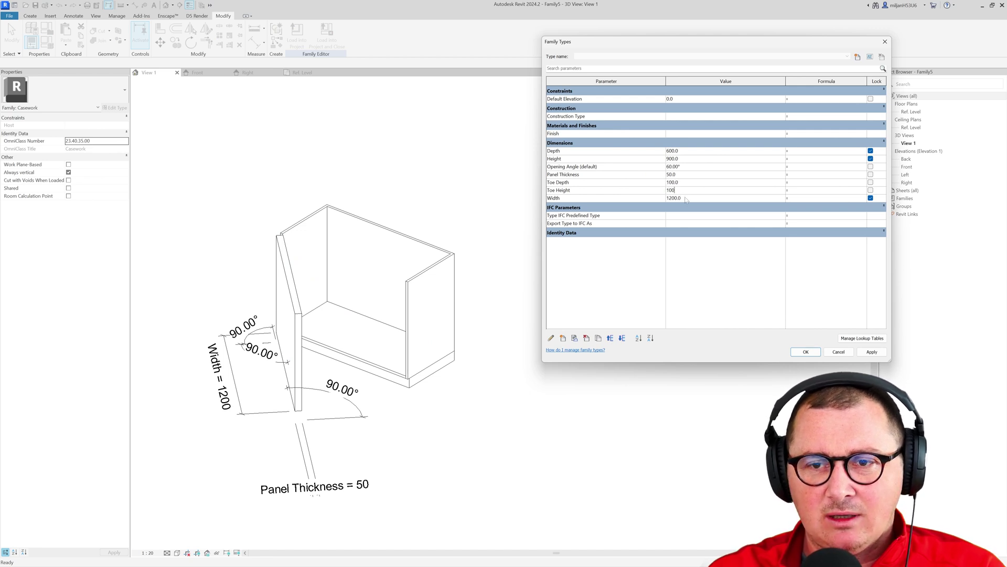
pyautogui.press('Return')
pyautogui.write('900')
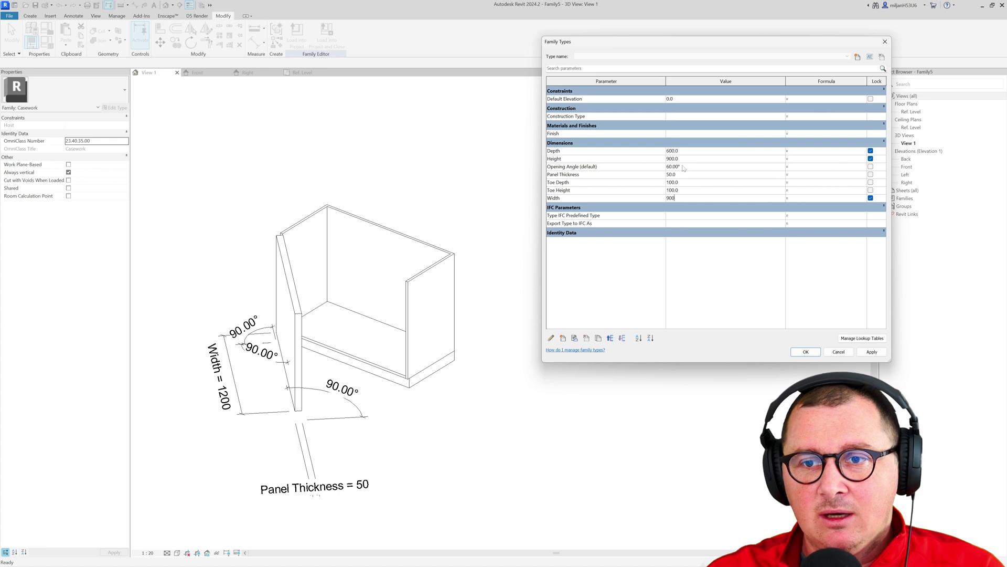
# - Flex the family with Opening Angle 30°, Height 750, Depth 450 and Panel Thickness 15, and apply the values
pyautogui.click(683, 167)
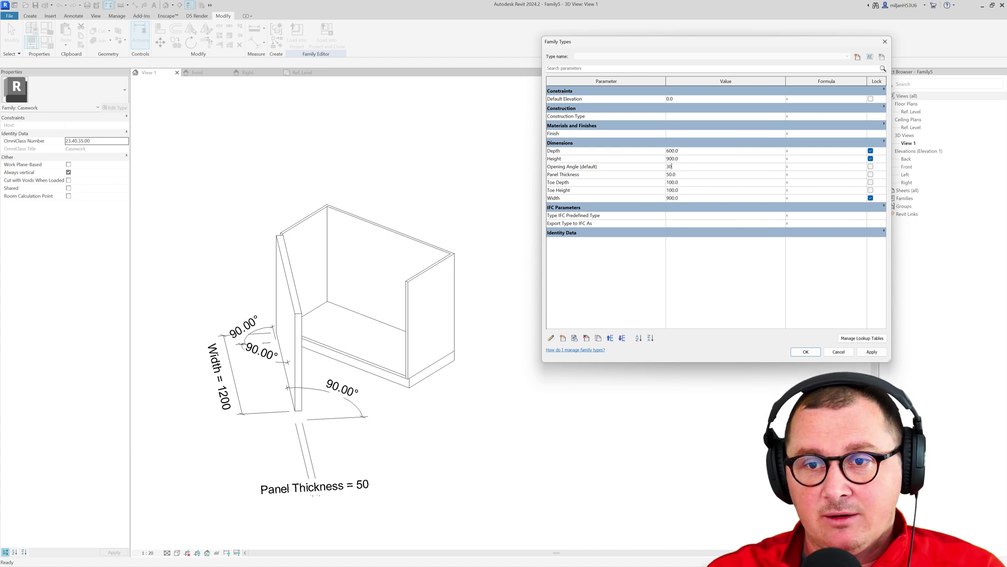
pyautogui.click(684, 159)
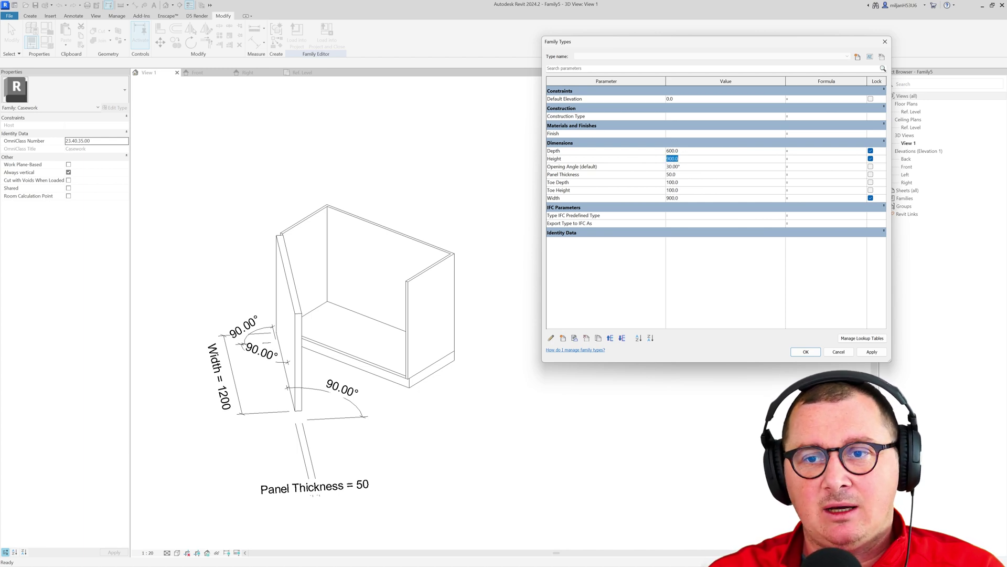
pyautogui.write('750')
pyautogui.click(684, 150)
pyautogui.write('4')
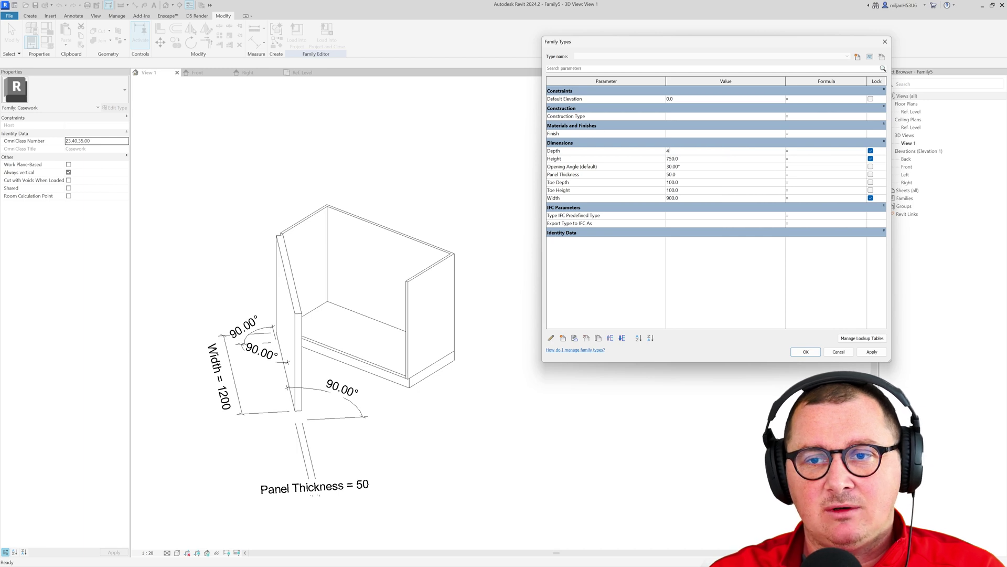
pyautogui.write('50')
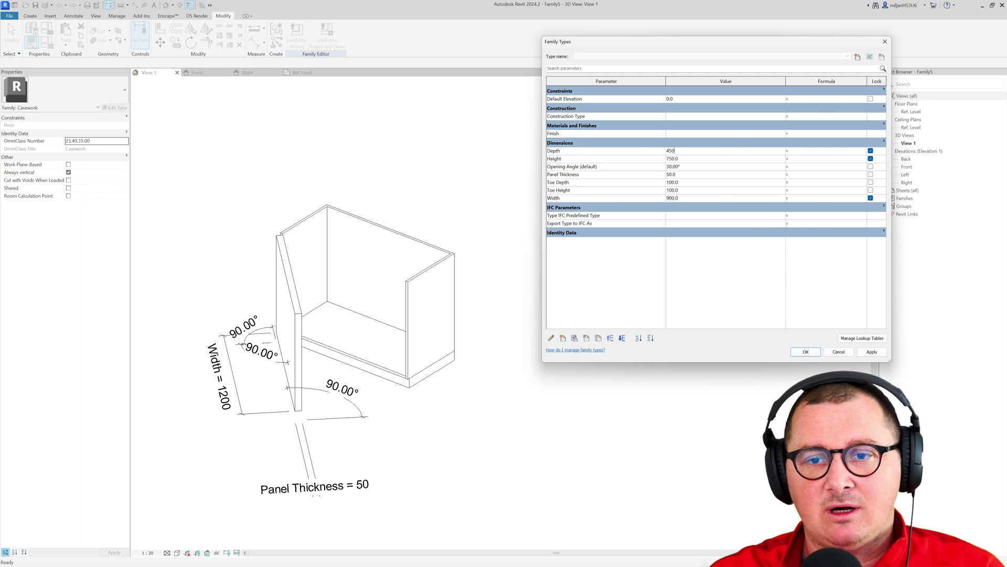
pyautogui.click(692, 175)
pyautogui.write('15')
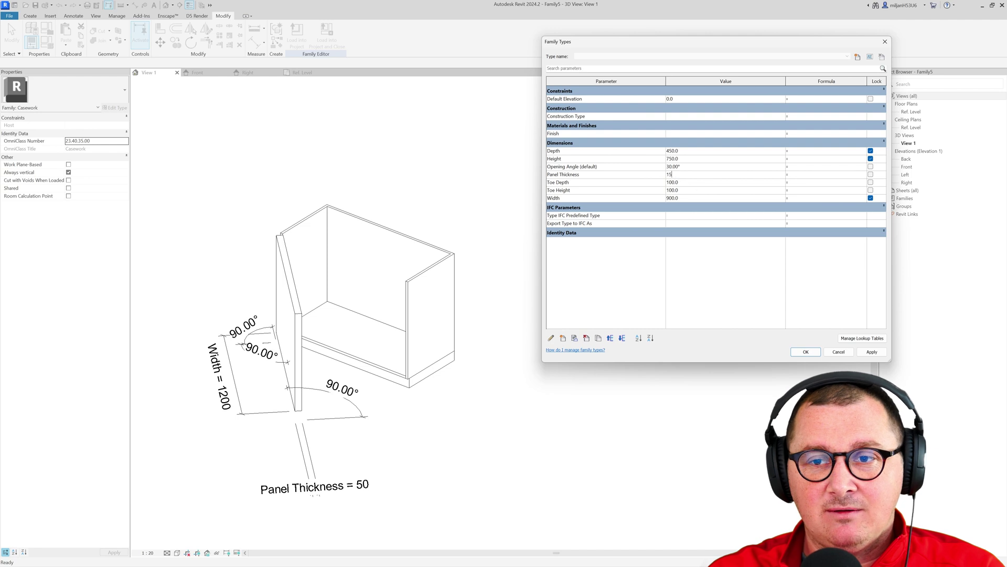
pyautogui.click(776, 285)
pyautogui.click(871, 351)
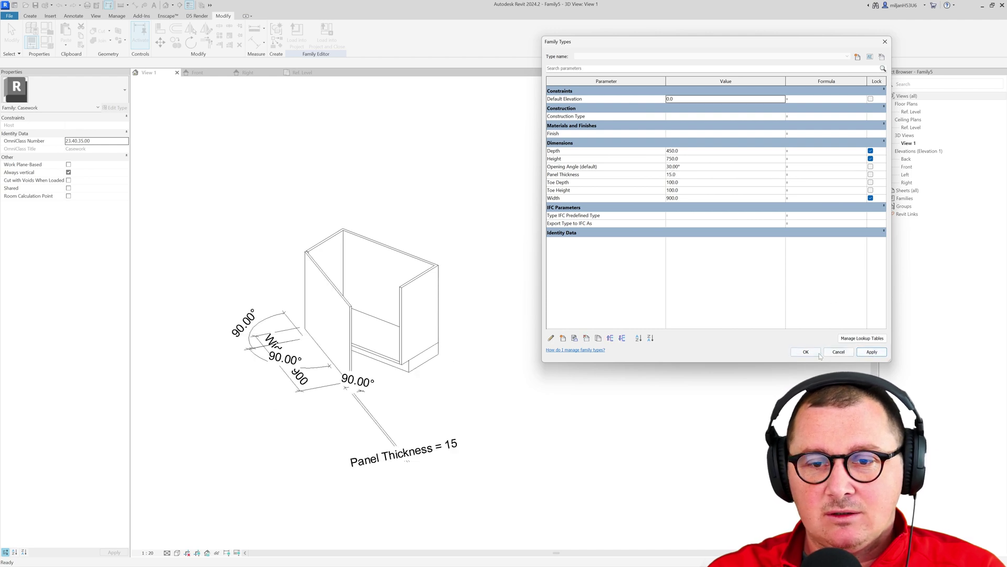
# - Set Panel Thickness to 20, Depth to 600, Height to 900, Toe Depth to 50 and Toe Height to 80, and close the family types
pyautogui.click(687, 175)
pyautogui.write('20')
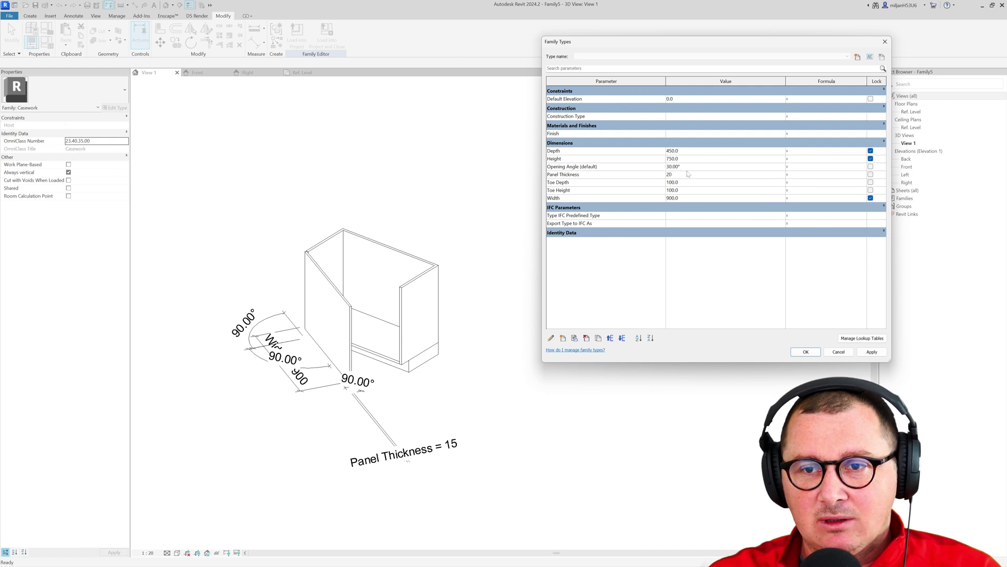
pyautogui.click(688, 150)
pyautogui.write('600')
pyautogui.click(684, 158)
pyautogui.write('900')
pyautogui.click(684, 198)
pyautogui.click(691, 184)
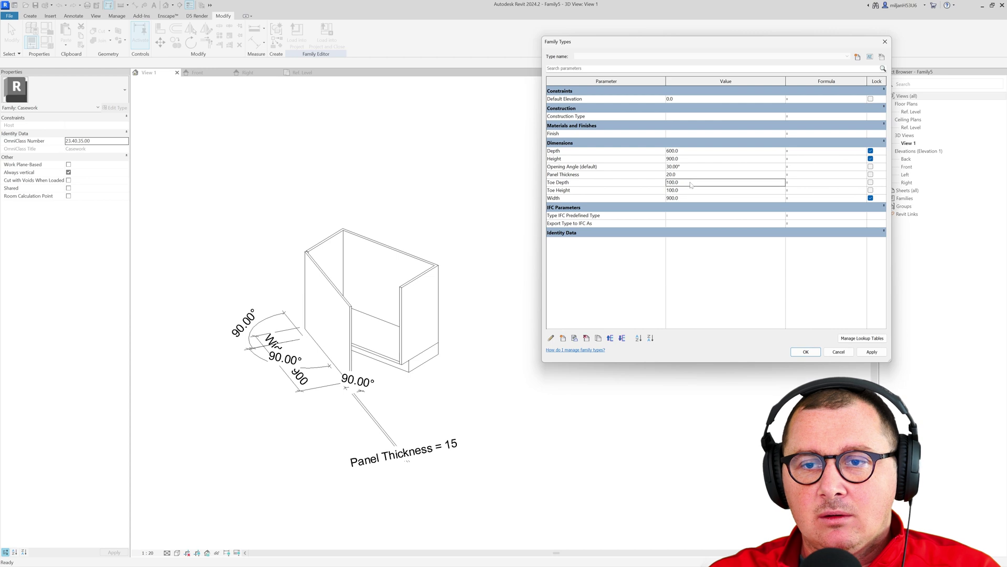
pyautogui.write('50')
pyautogui.click(687, 190)
pyautogui.write('80')
pyautogui.click(805, 351)
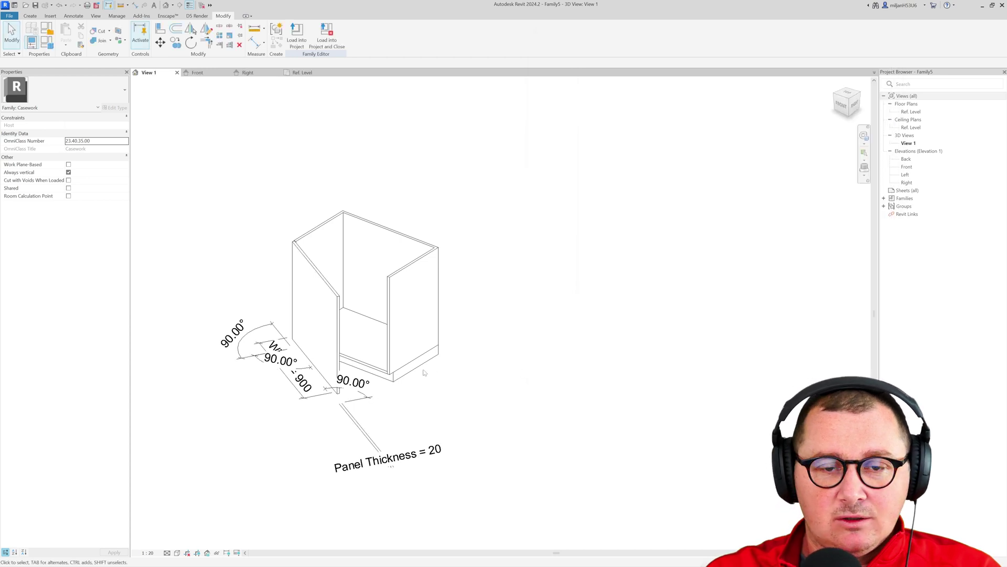
# - Associate the toe kick extrusion's material with a new type parameter named "Base mat"
pyautogui.keyDown('shift'); pyautogui.moveTo(425, 373); pyautogui.dragTo(403, 428, button='middle'); pyautogui.keyUp('shift')
pyautogui.scroll(3, 386, 385)
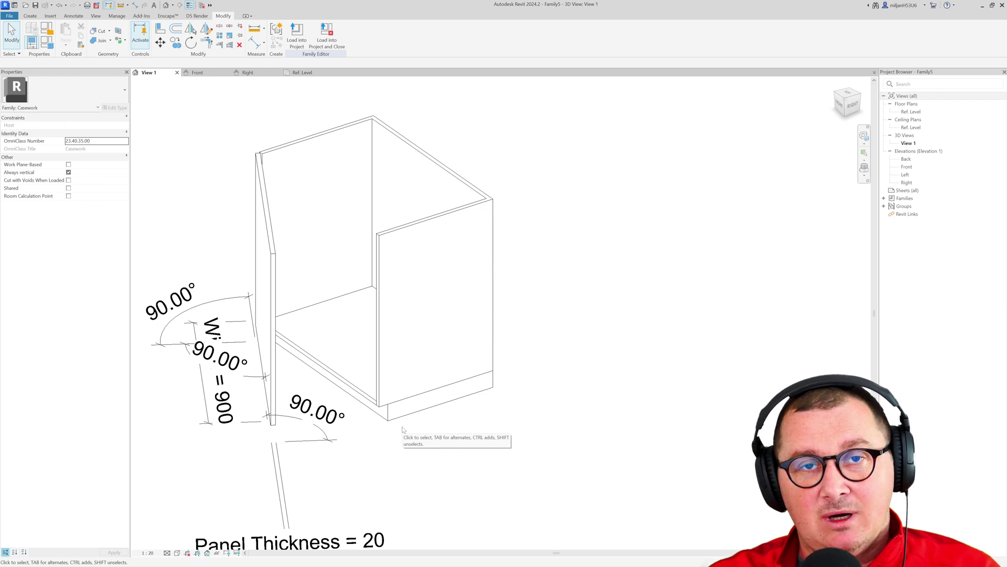
pyautogui.click(403, 427)
pyautogui.keyDown('shift'); pyautogui.moveTo(403, 427); pyautogui.dragTo(426, 437, button='middle'); pyautogui.keyUp('shift')
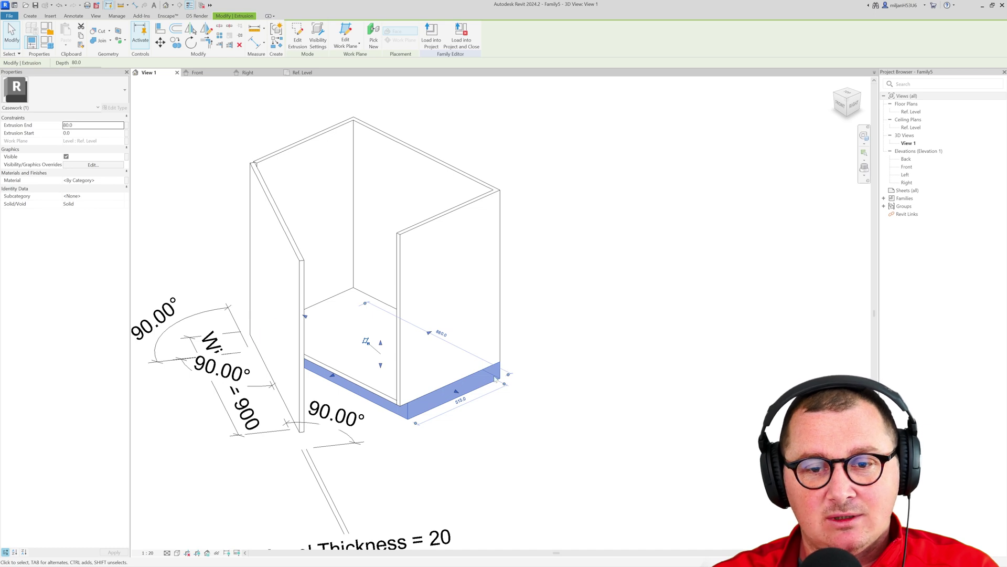
pyautogui.click(126, 182)
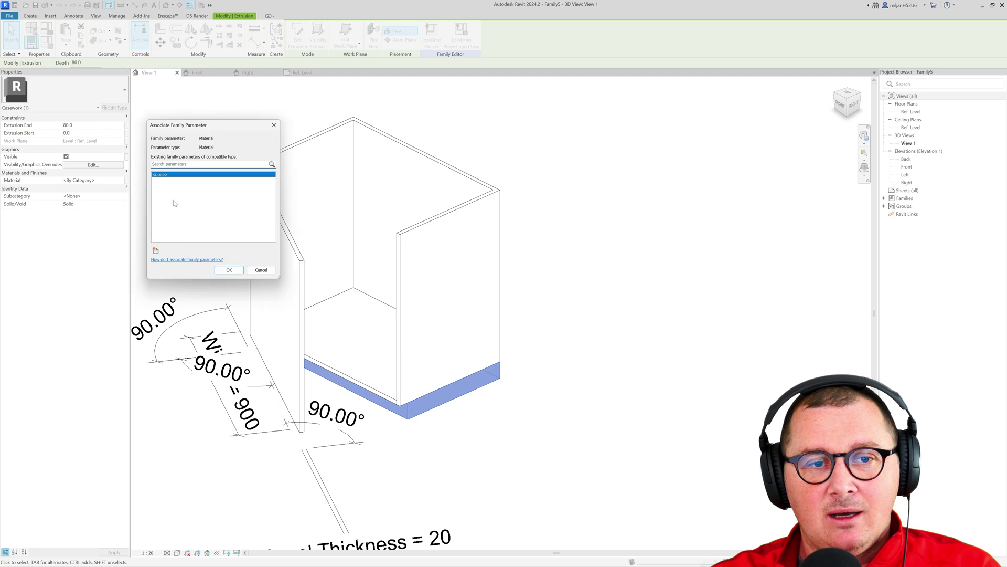
pyautogui.click(156, 250)
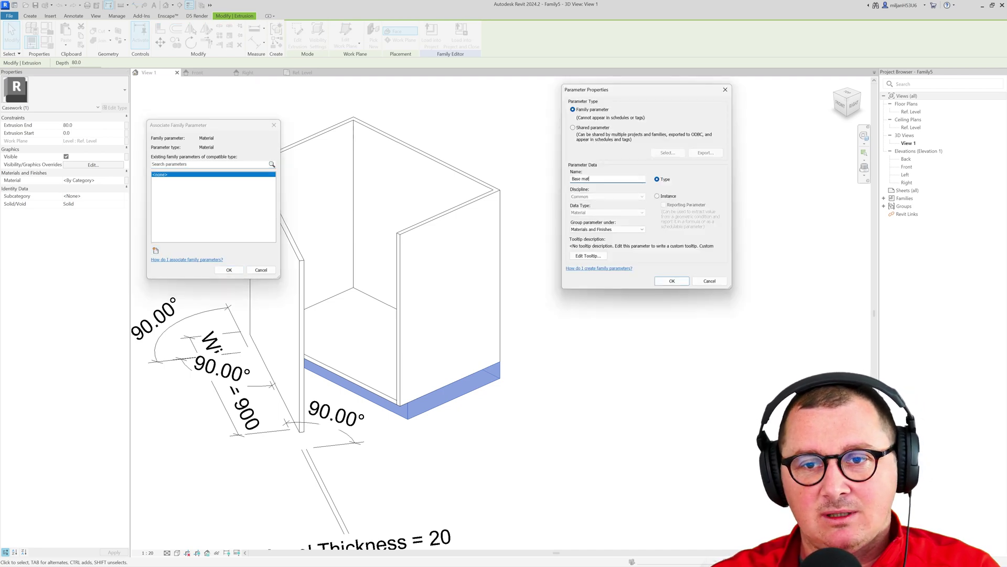
pyautogui.press('Return')
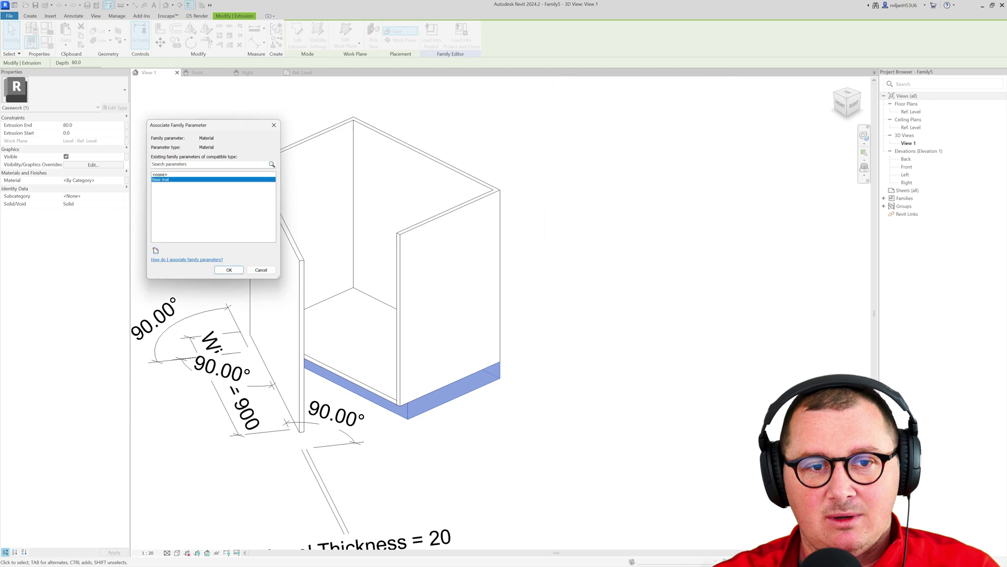
pyautogui.click(228, 270)
# - Select the bottom panel and the side-and-back carcass extrusions together and associate their material with a new type parameter named "Frame mat"
pyautogui.click(373, 387)
pyautogui.keyDown('ctrl'); pyautogui.click(401, 245); pyautogui.keyUp('ctrl')
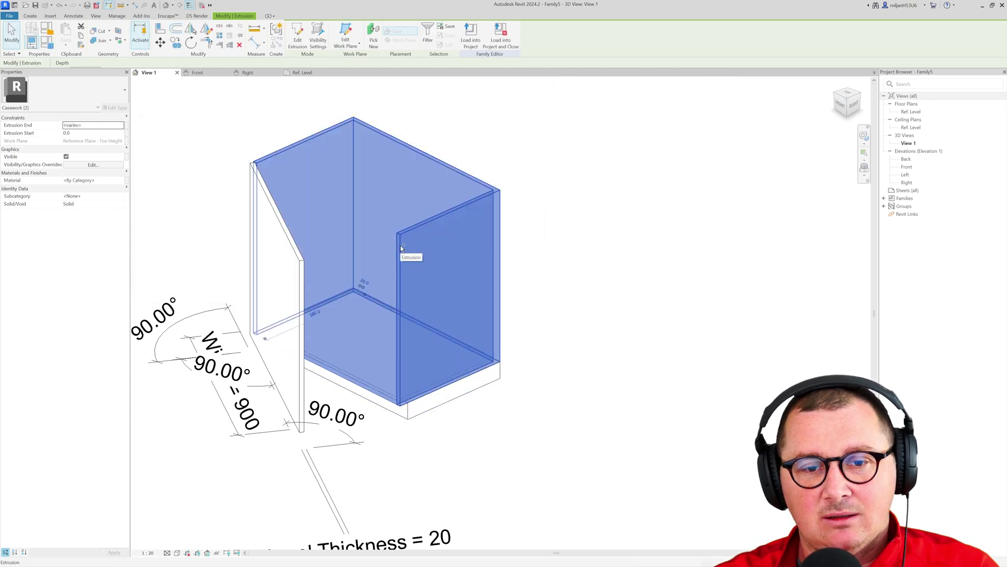
pyautogui.click(126, 180)
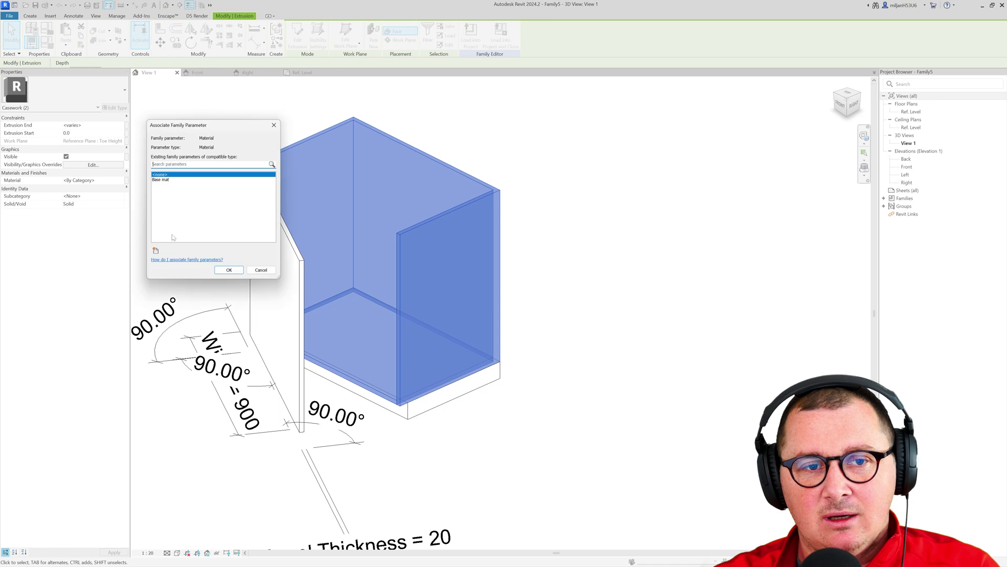
pyautogui.click(156, 251)
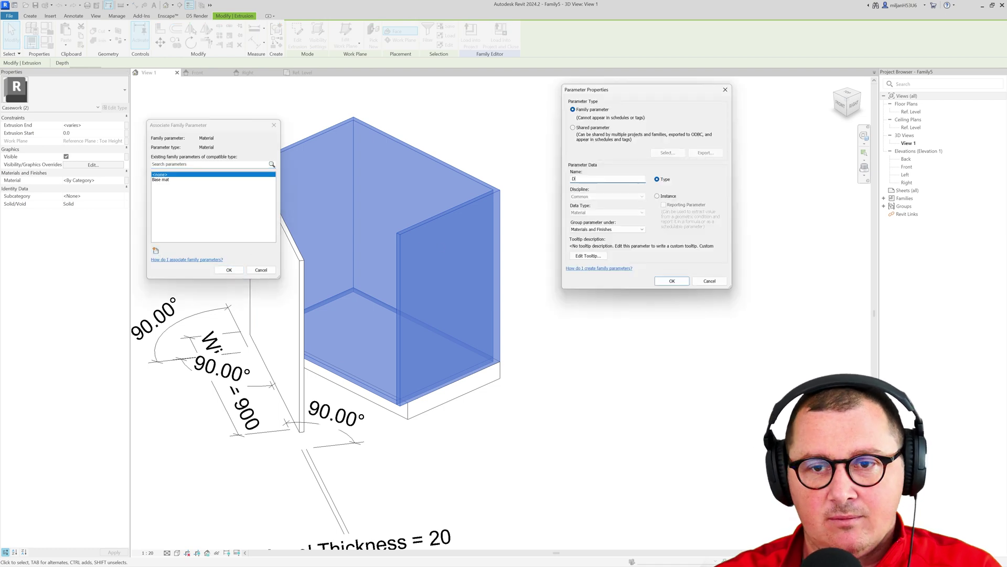
pyautogui.press('Return')
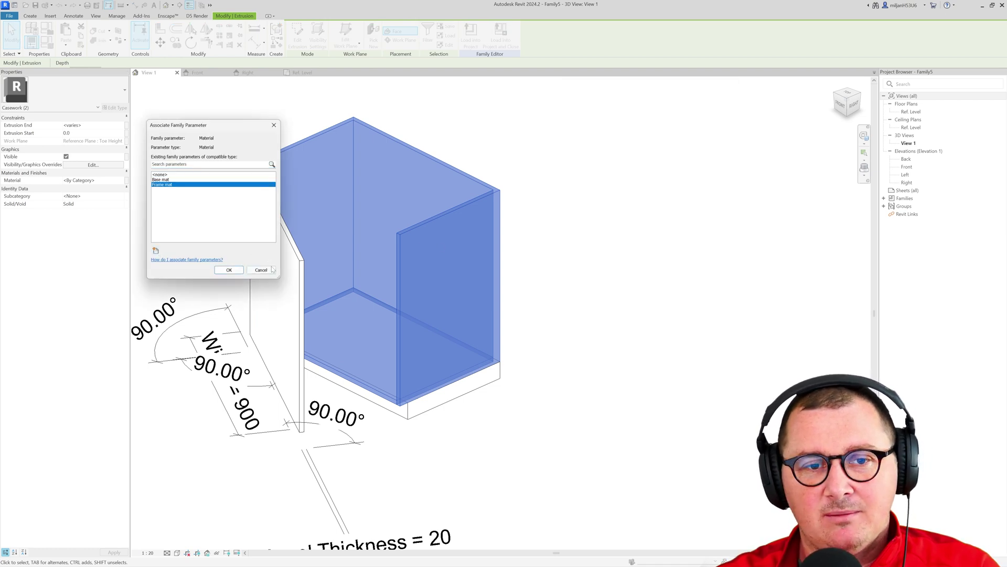
pyautogui.click(229, 270)
# - Associate the door extrusion's material with a new type parameter named "Panel mat"
pyautogui.click(276, 314)
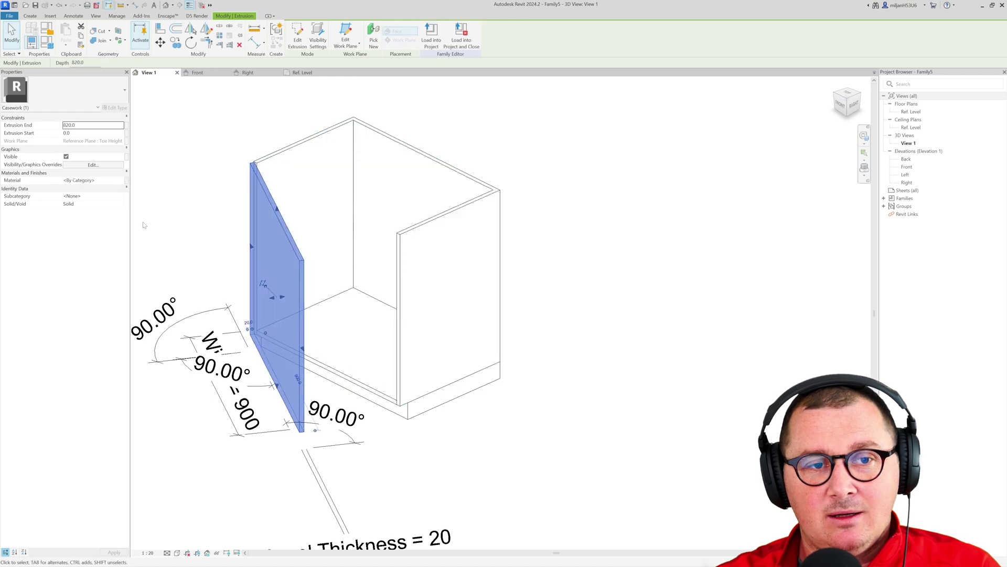
pyautogui.click(126, 180)
pyautogui.click(155, 251)
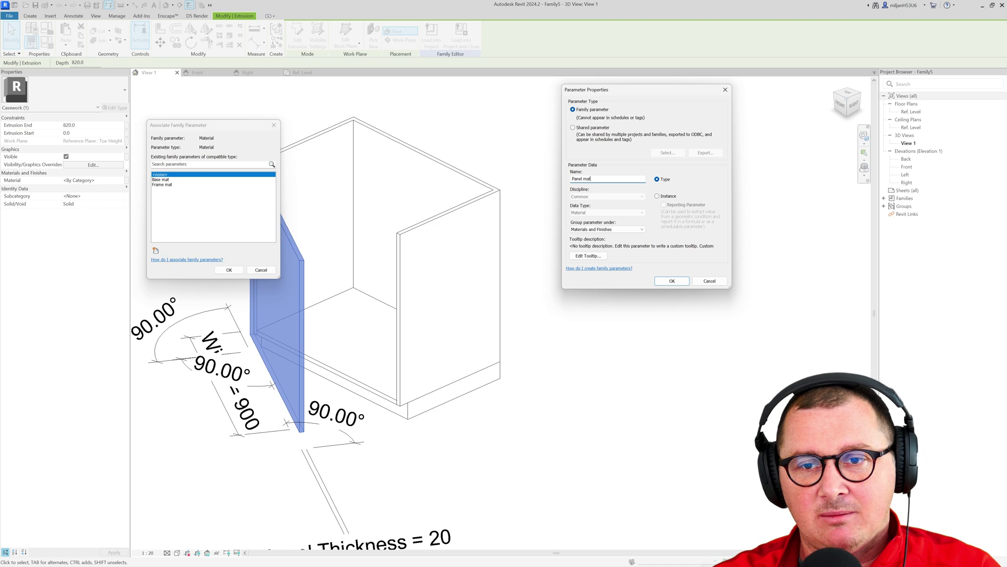
pyautogui.press('Return')
pyautogui.click(230, 270)
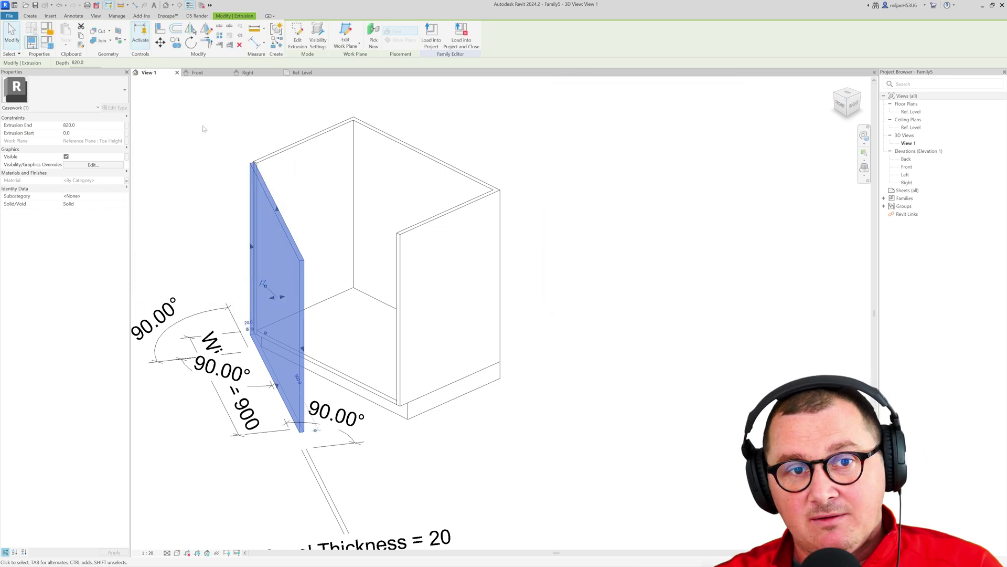
pyautogui.click(204, 128)
# - Save the cabinet family as 0079_21 in the 01_Revit folder and close the inactive views
pyautogui.click(12, 16)
pyautogui.moveTo(23, 118)
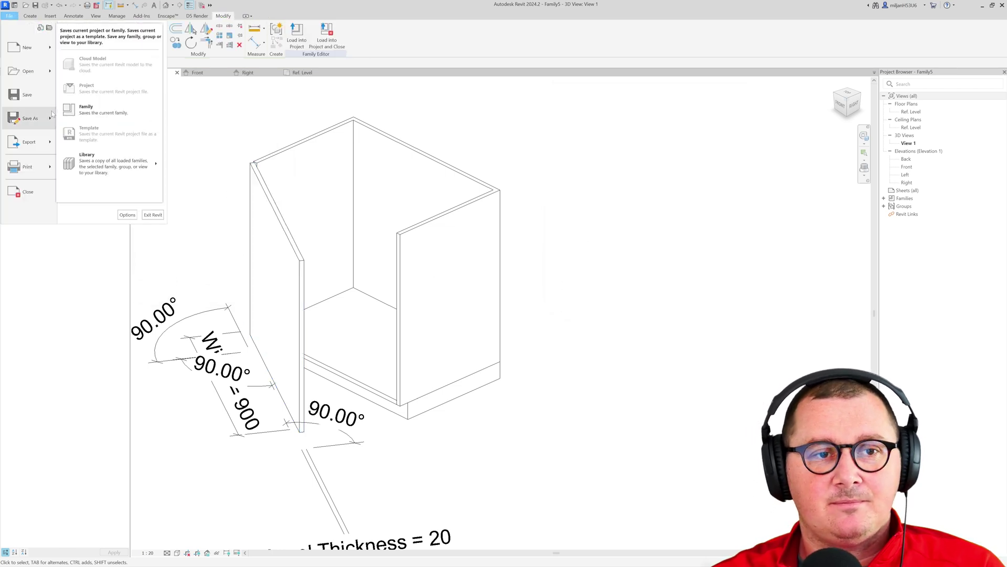
pyautogui.click(89, 107)
pyautogui.write('0079')
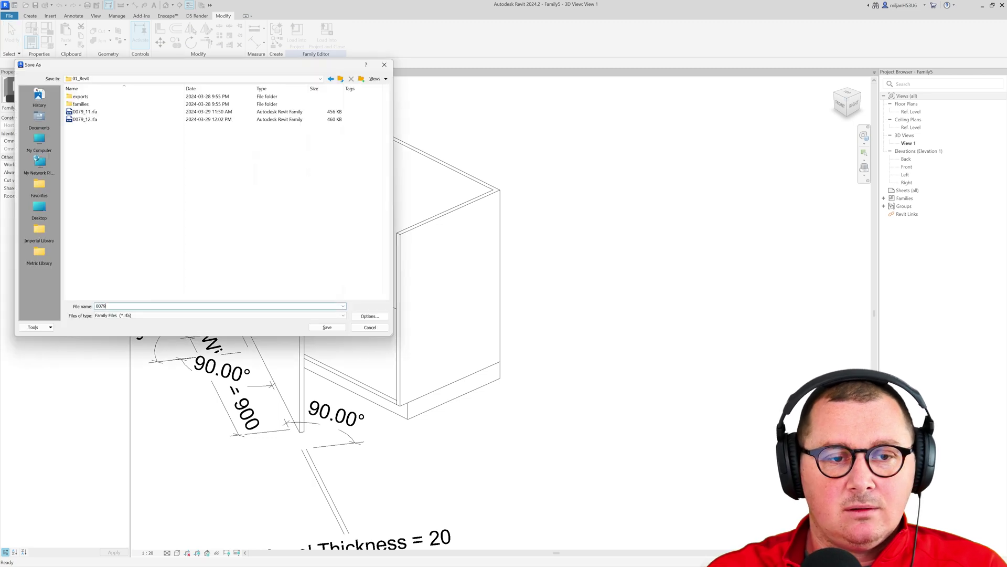
pyautogui.write('_21')
pyautogui.press('Return')
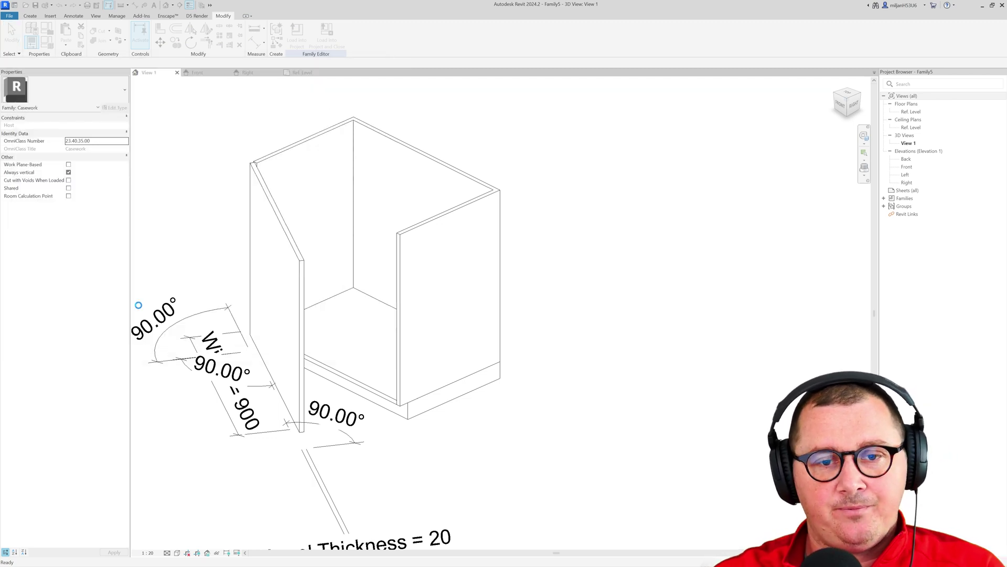
pyautogui.click(189, 5)
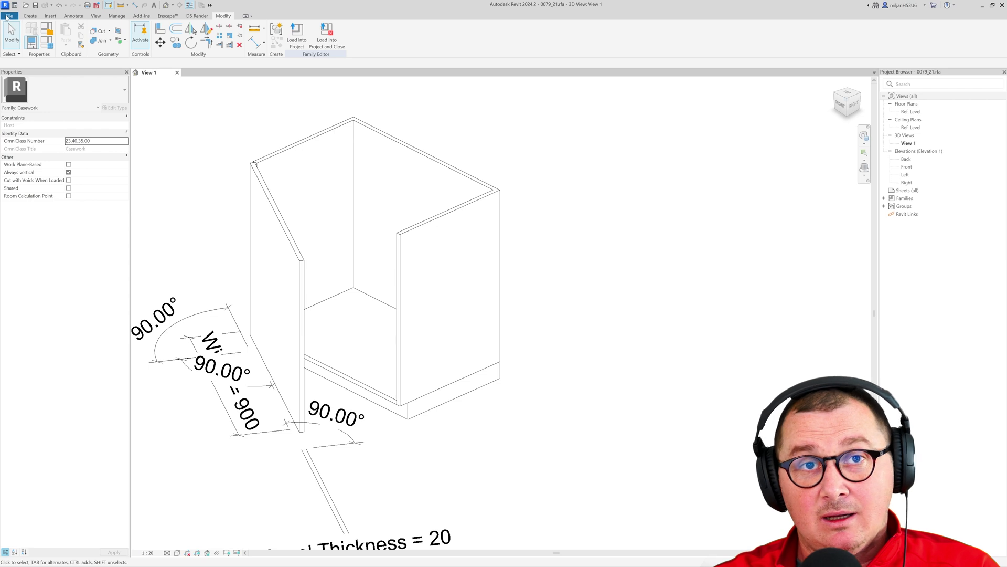
# - Create a new project from the Metric Multi-discipline template
pyautogui.click(13, 18)
pyautogui.click(31, 40)
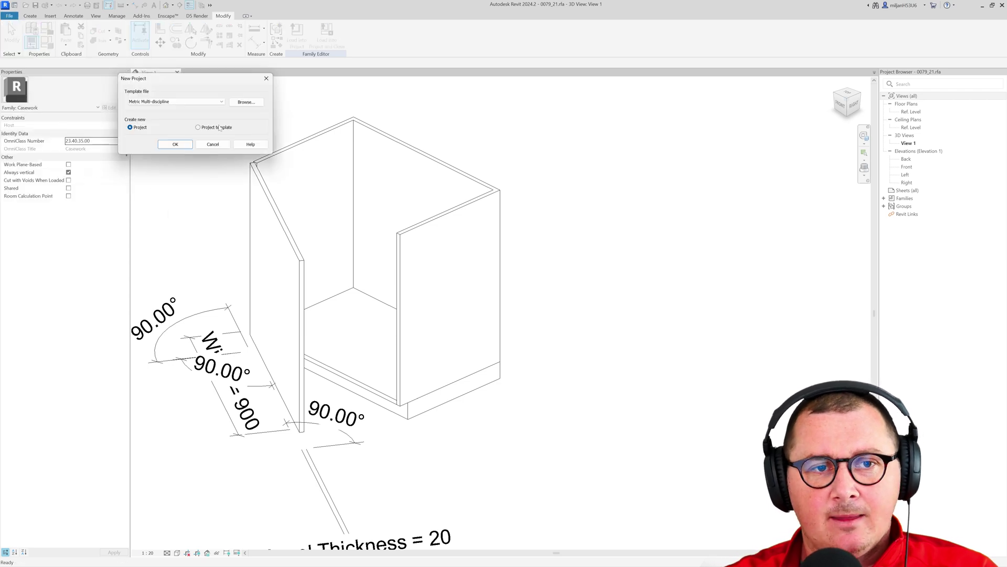
pyautogui.click(176, 144)
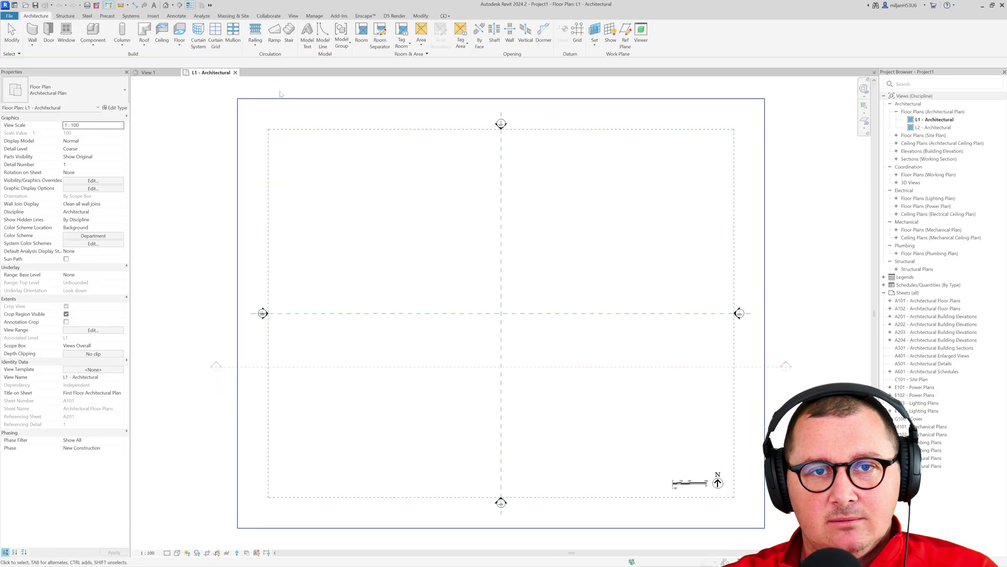
# - Load the cabinet family into the project and place one instance at the crossing of the centre reference planes on the L1 plan
pyautogui.hotkey('ctrl', 'Tab')
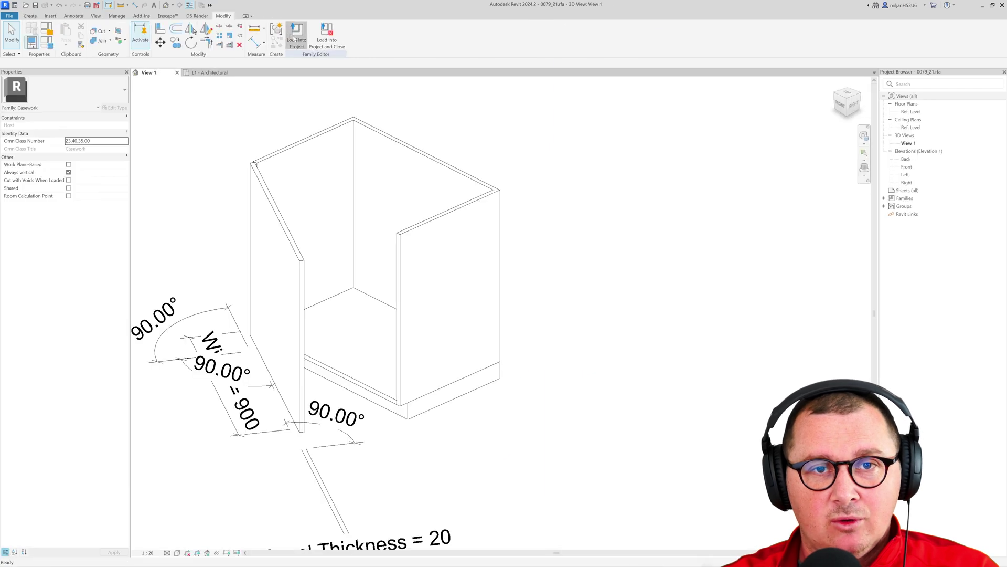
pyautogui.click(294, 33)
pyautogui.scroll(5, 468, 320)
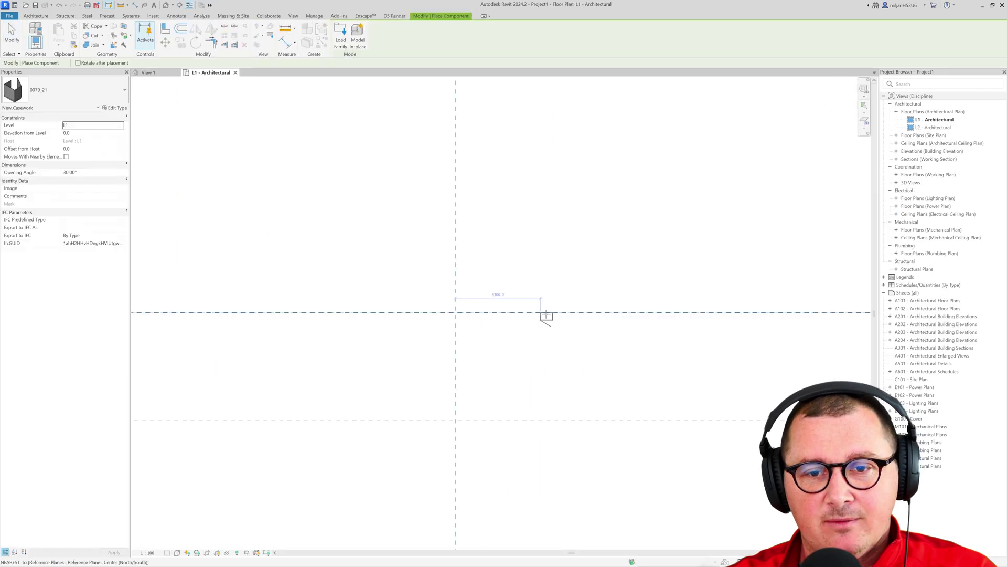
pyautogui.click(444, 313)
pyautogui.scroll(3, 472, 315)
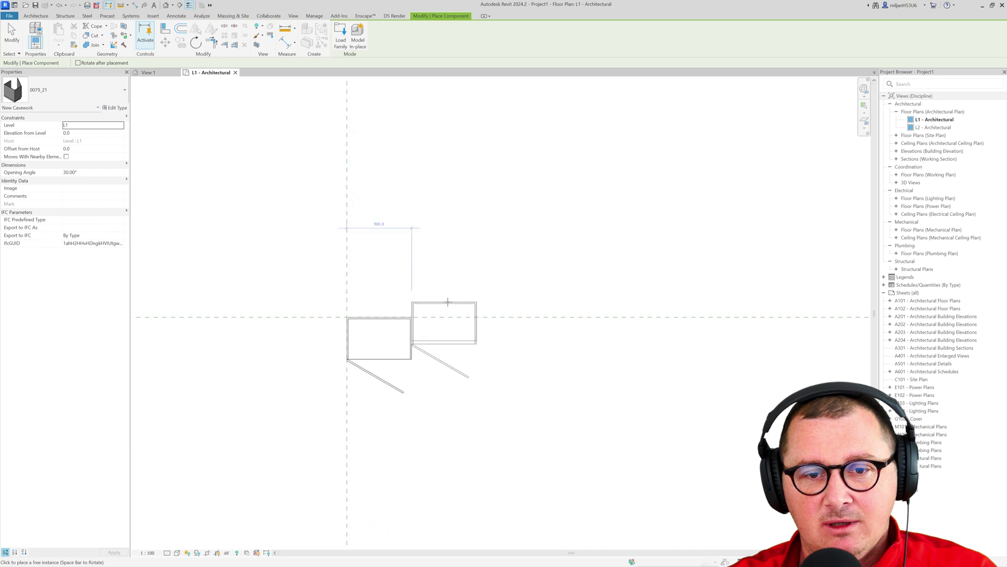
pyautogui.press('Escape')
pyautogui.press('Escape')
# - Reduce the Width in the placed cabinet's type properties
pyautogui.click(405, 359)
pyautogui.scroll(3, 401, 357)
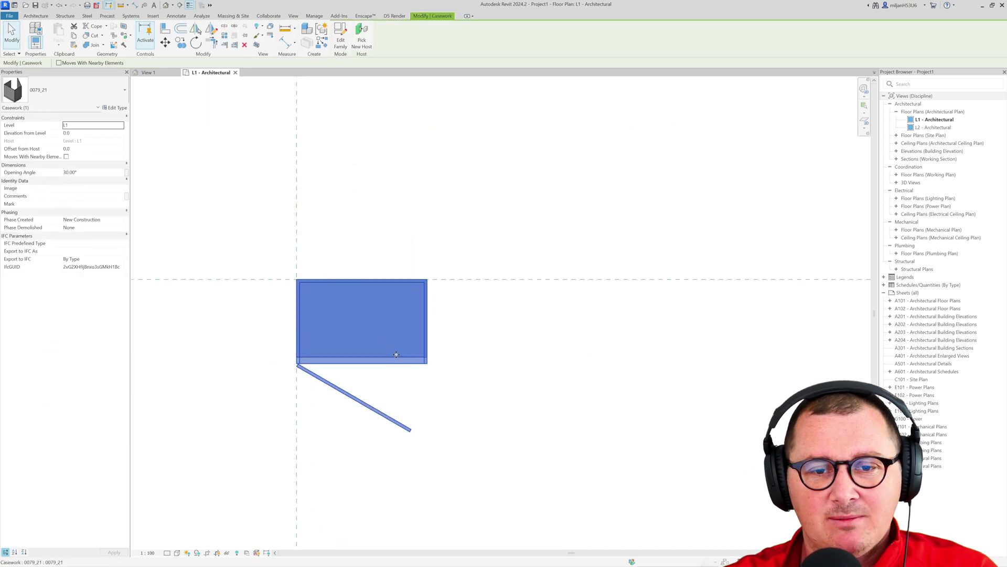
pyautogui.click(114, 107)
pyautogui.click(362, 230)
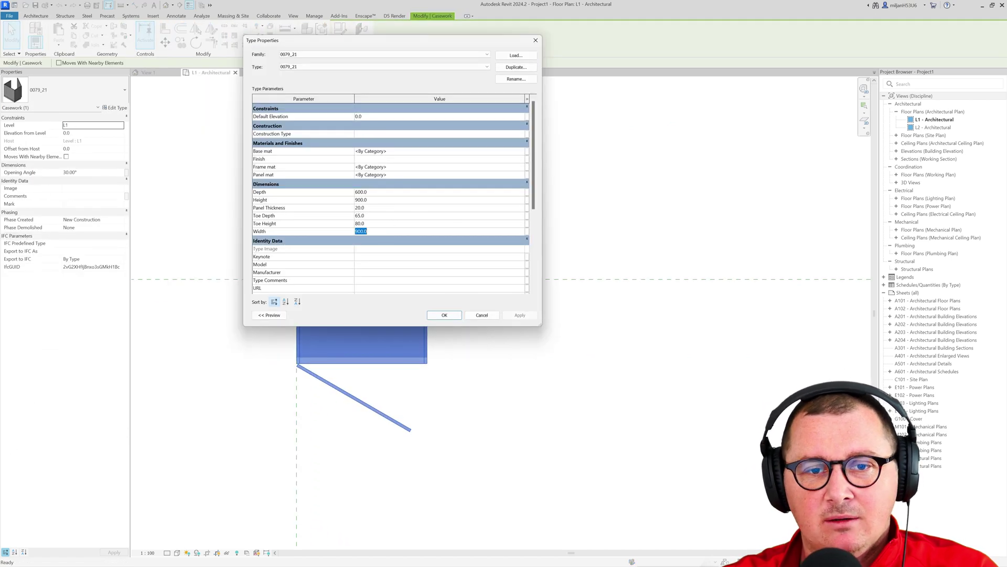
pyautogui.click(452, 317)
# - Copy the cabinet repeatedly along the horizontal reference plane to form a side-by-side row of five cabinets
pyautogui.scroll(2, 453, 319)
pyautogui.press('c')
pyautogui.press('o')
pyautogui.click(276, 268)
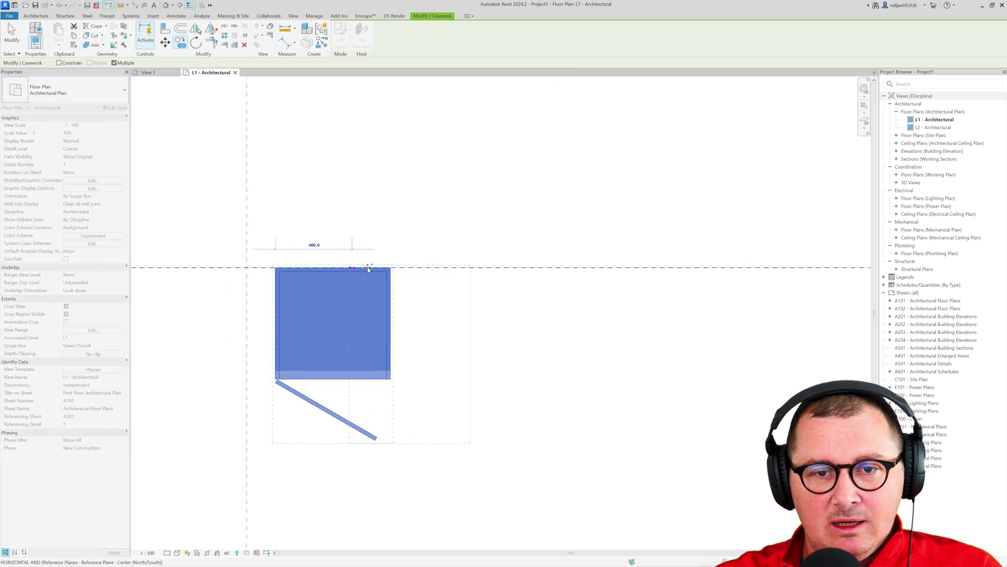
pyautogui.click(506, 269)
pyautogui.click(621, 269)
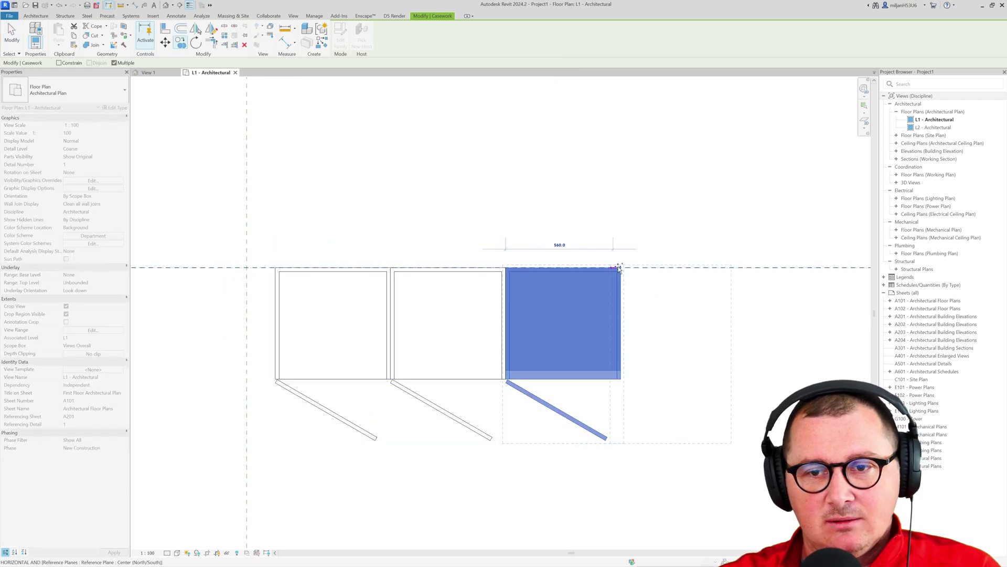
pyautogui.click(736, 268)
pyautogui.click(736, 267)
pyautogui.press('Escape')
pyautogui.press('Escape')
# - Open the project's default 3D view and hide its annotations, including levels and scope boxes, so only the cabinets show
pyautogui.click(149, 72)
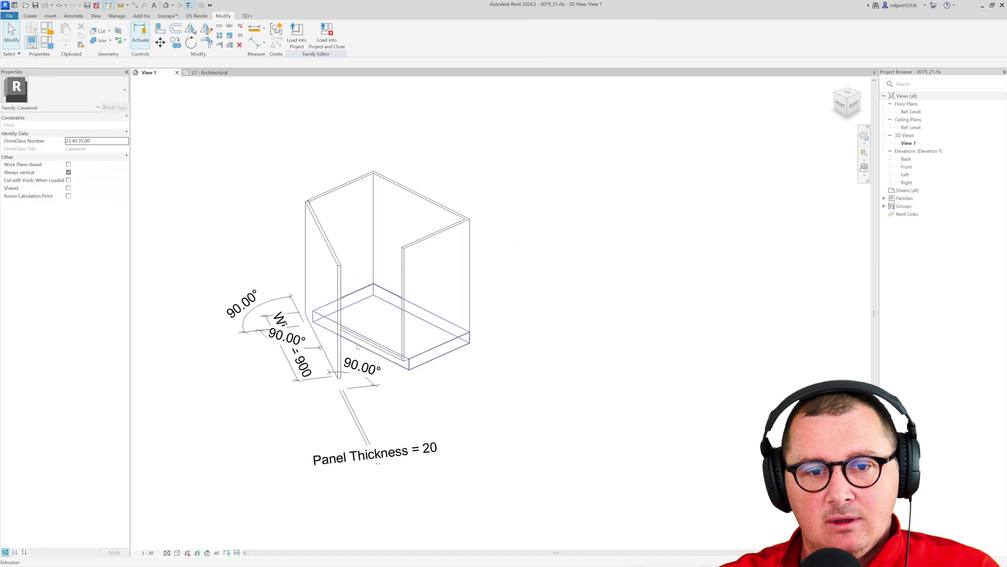
pyautogui.click(209, 73)
pyautogui.click(165, 4)
pyautogui.press('v')
pyautogui.press('g')
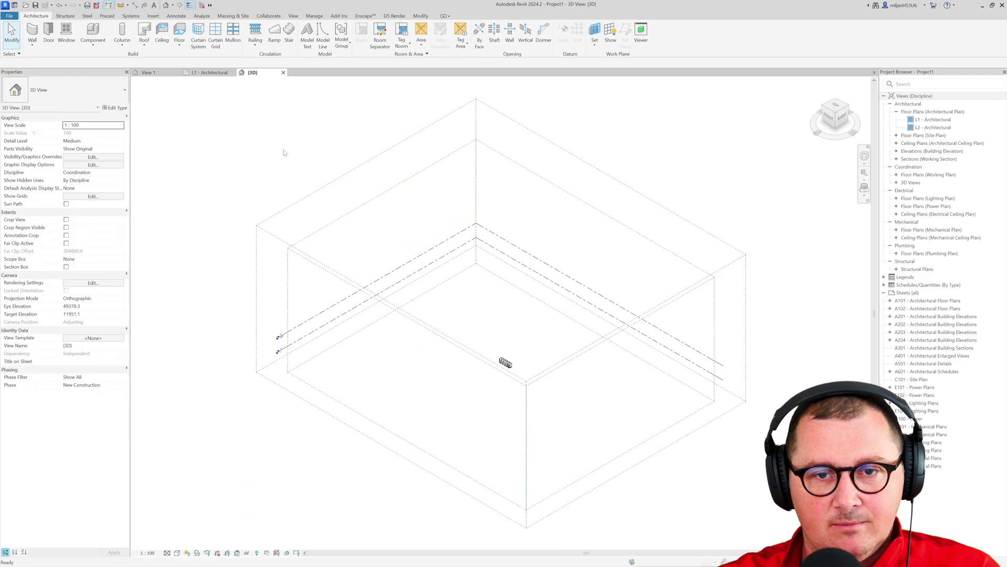
pyautogui.click(179, 35)
pyautogui.click(394, 380)
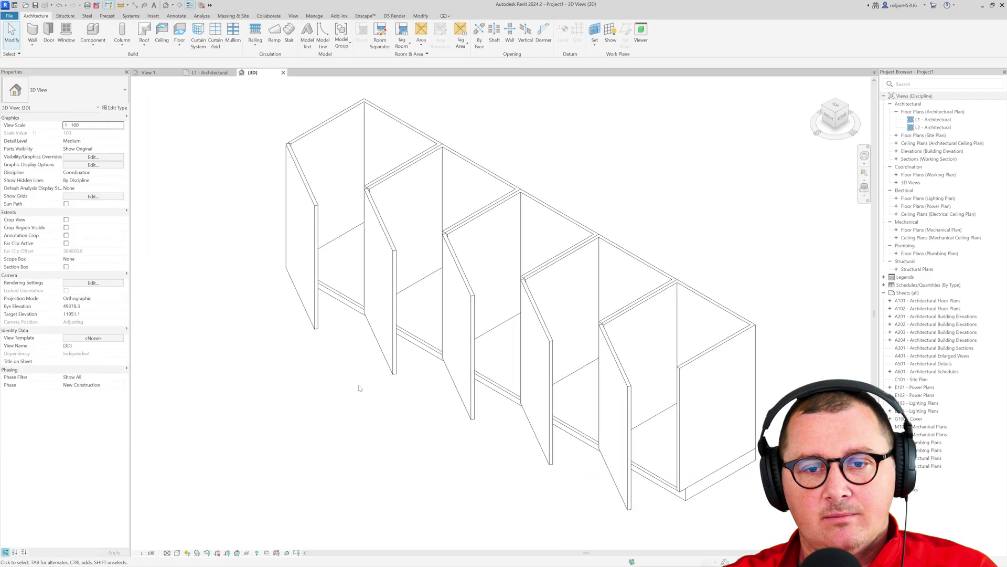
# - Set Opening Angle to 0° for the first cabinet in the row and 15° for the second
pyautogui.keyDown('shift'); pyautogui.moveTo(360, 387); pyautogui.dragTo(360, 355, button='middle'); pyautogui.keyUp('shift')
pyautogui.click(352, 350)
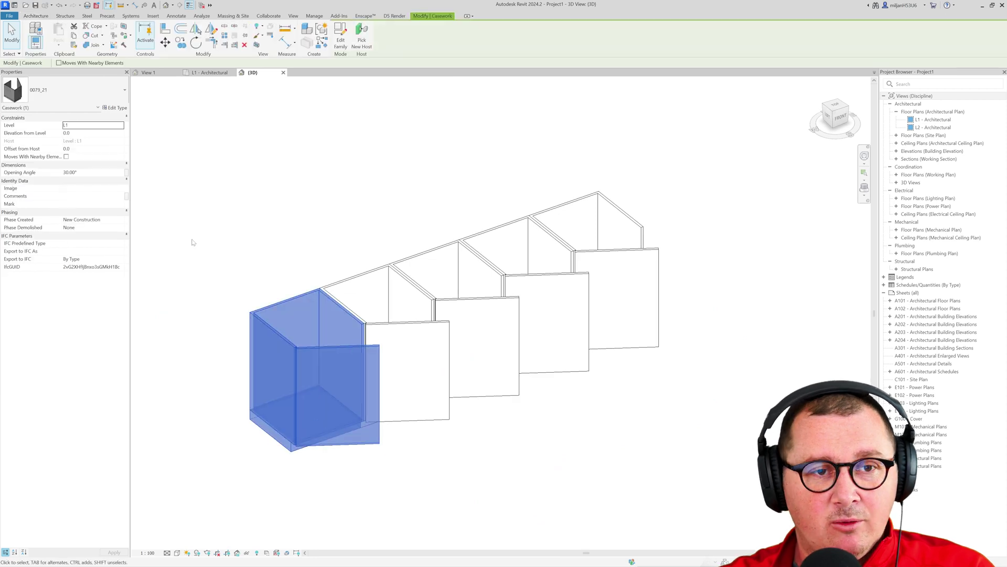
pyautogui.click(78, 172)
pyautogui.write('0')
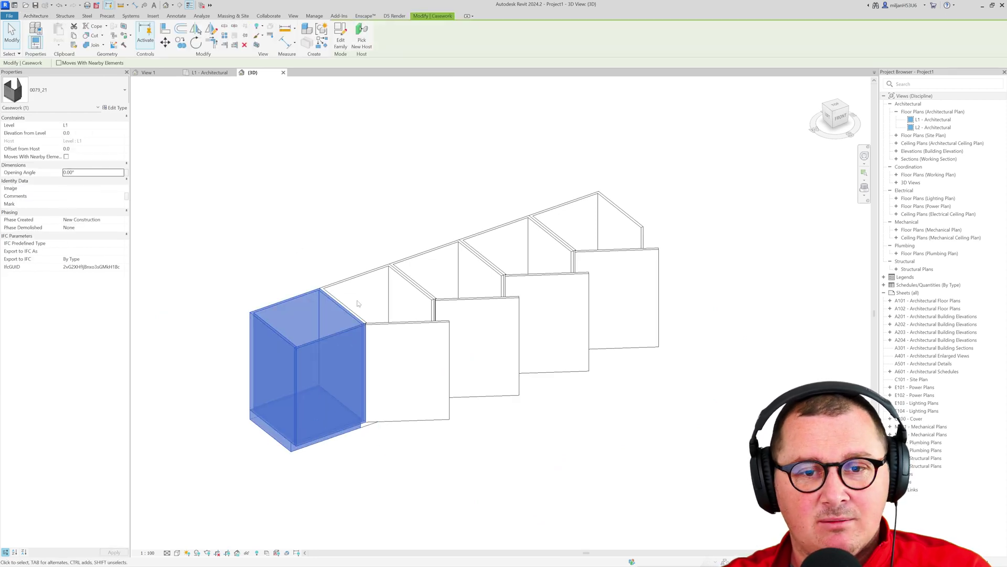
pyautogui.click(385, 327)
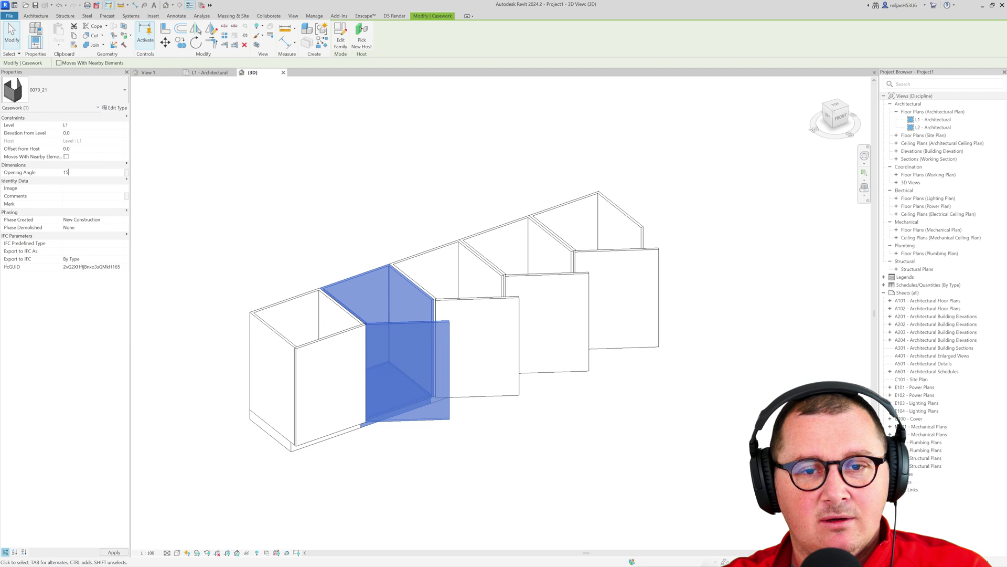
pyautogui.click(454, 290)
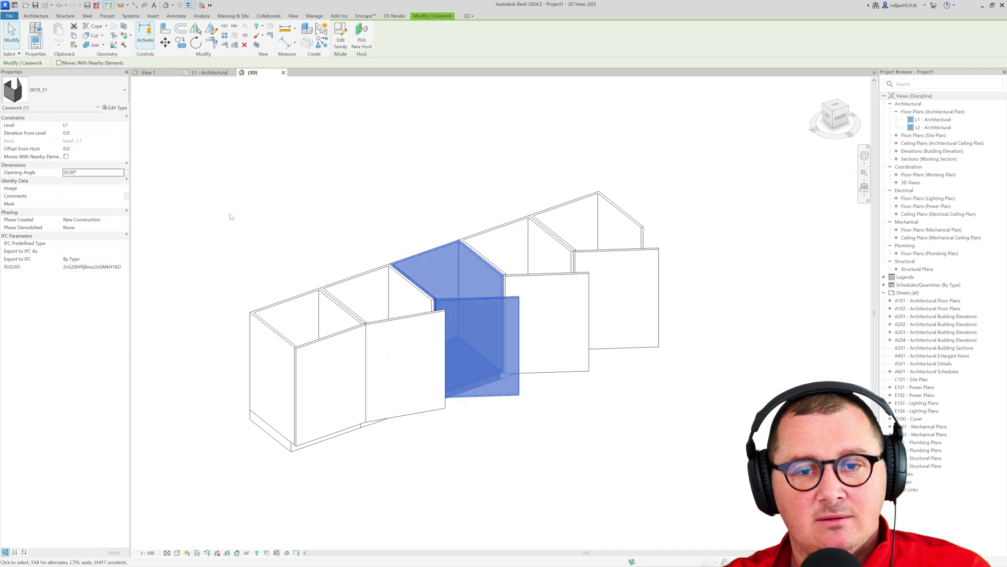
# - Set Opening Angle to 45° for the fourth cabinet and 60° for the last cabinet in the row
pyautogui.click(536, 271)
pyautogui.write('45')
pyautogui.click(616, 296)
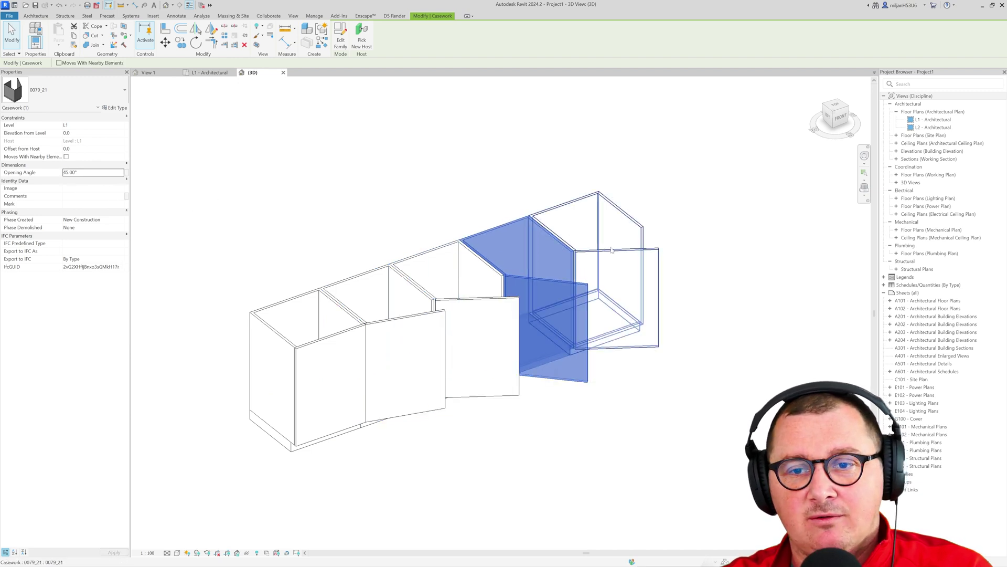
pyautogui.click(88, 173)
pyautogui.write('60')
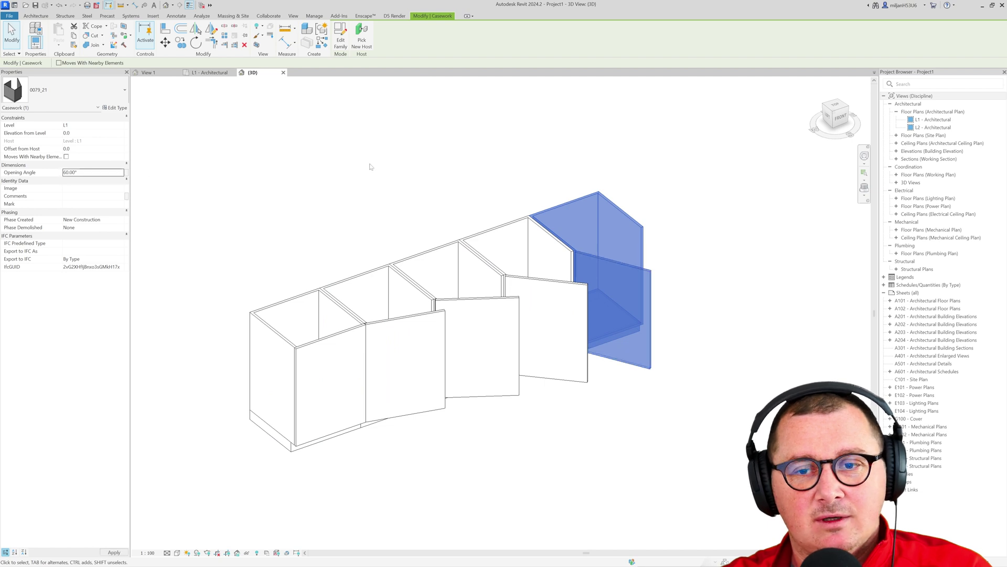
pyautogui.click(371, 164)
pyautogui.keyDown('shift'); pyautogui.moveTo(464, 239); pyautogui.dragTo(349, 346, button='middle'); pyautogui.keyUp('shift')
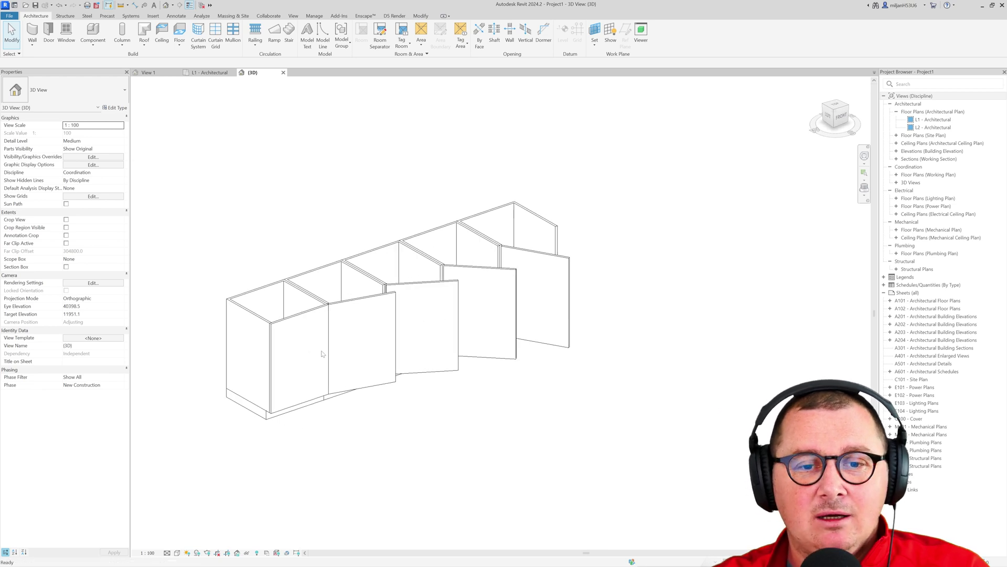
# - Open the first cabinet's type properties and browse the project materials available for Base mat without assigning one
pyautogui.click(283, 324)
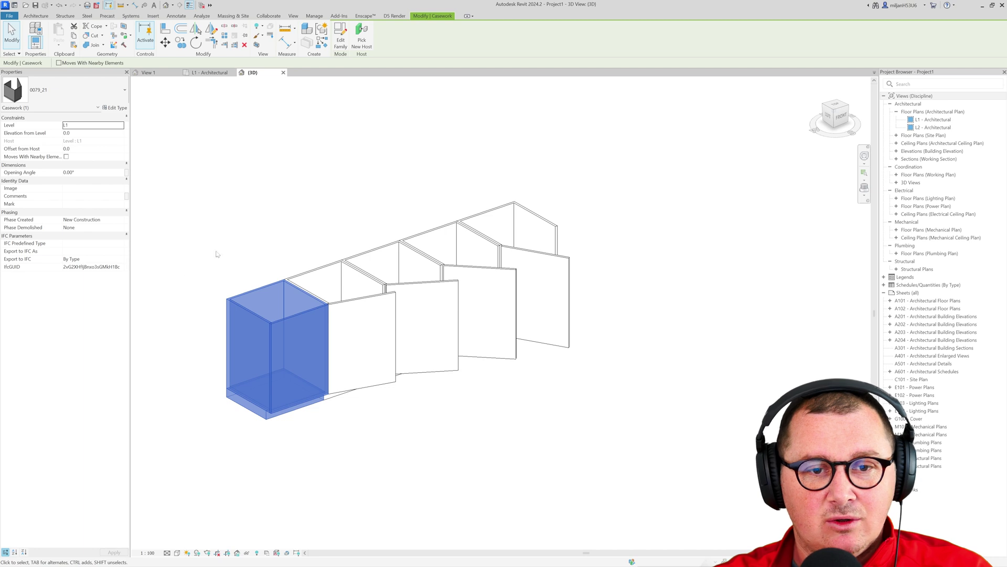
pyautogui.click(115, 108)
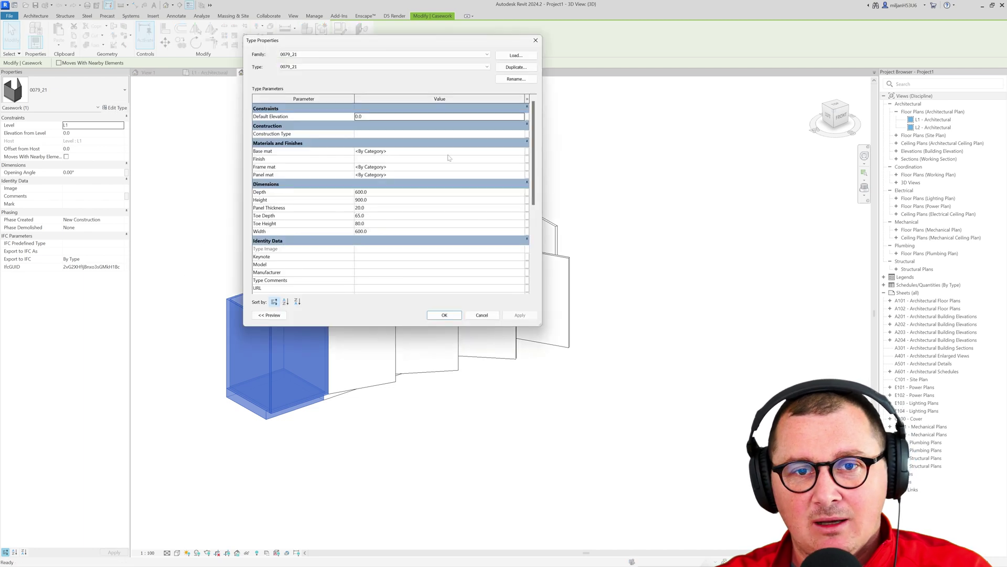
pyautogui.moveTo(367, 41); pyautogui.dragTo(671, 49)
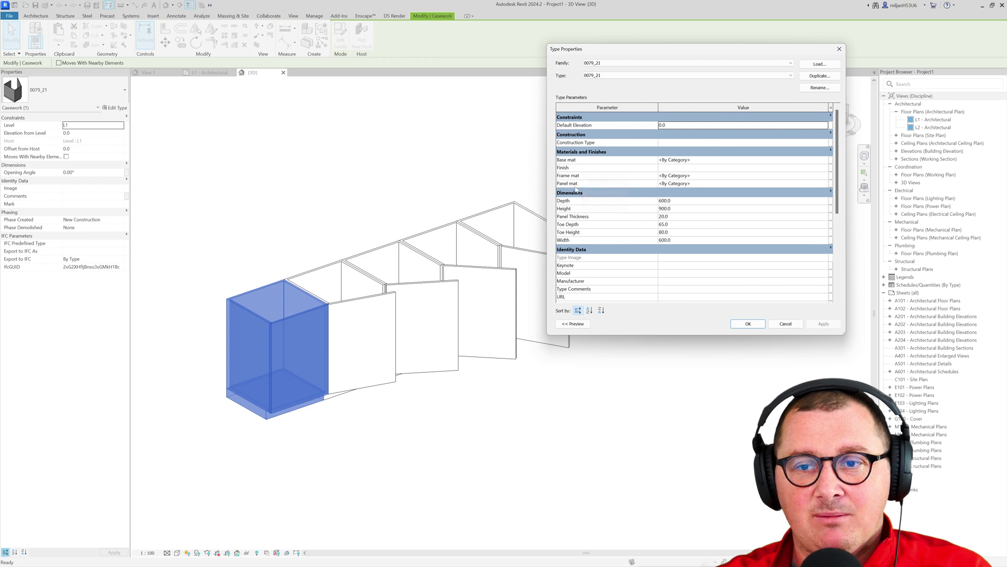
pyautogui.click(827, 161)
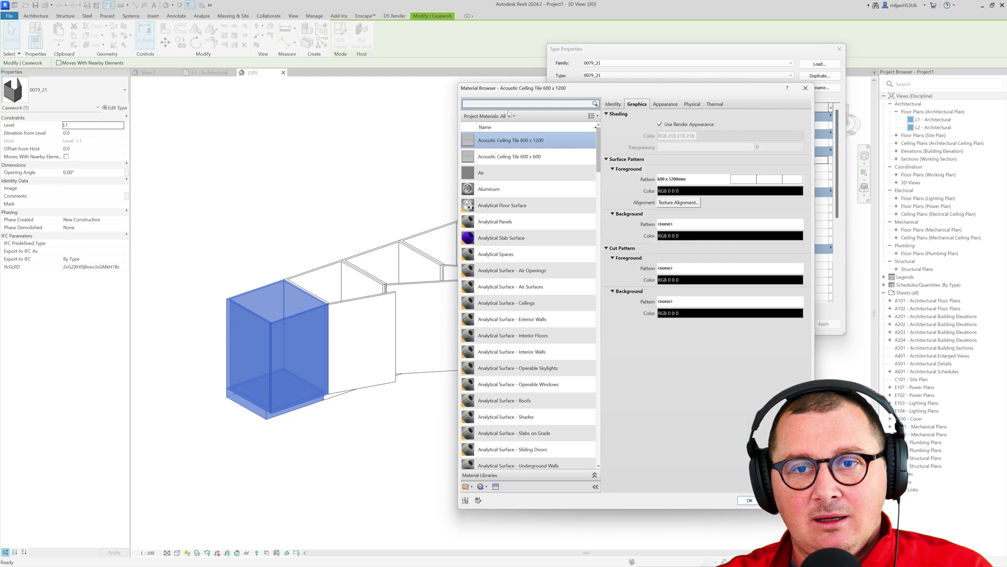
pyautogui.scroll(-4, 522, 245)
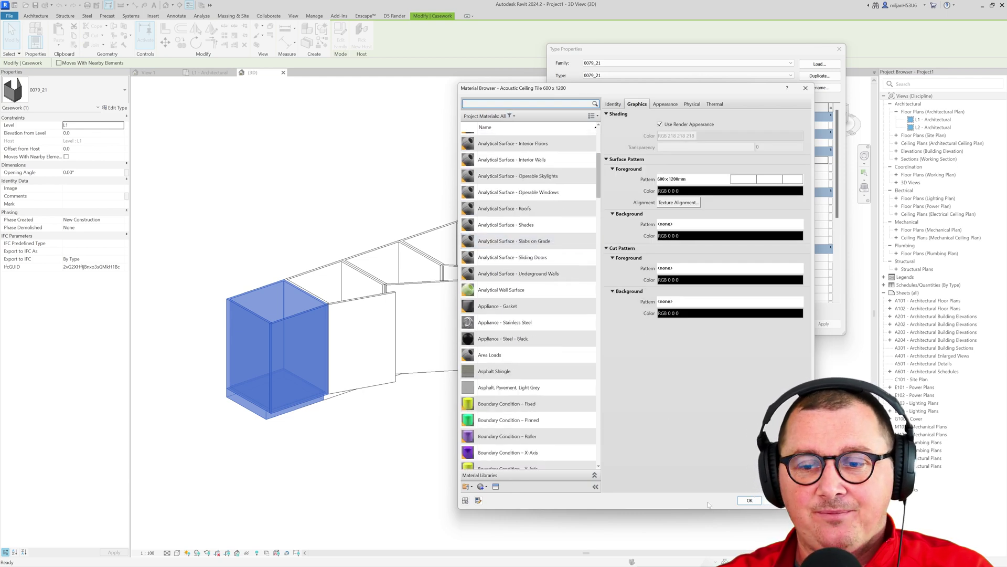
pyautogui.click(775, 502)
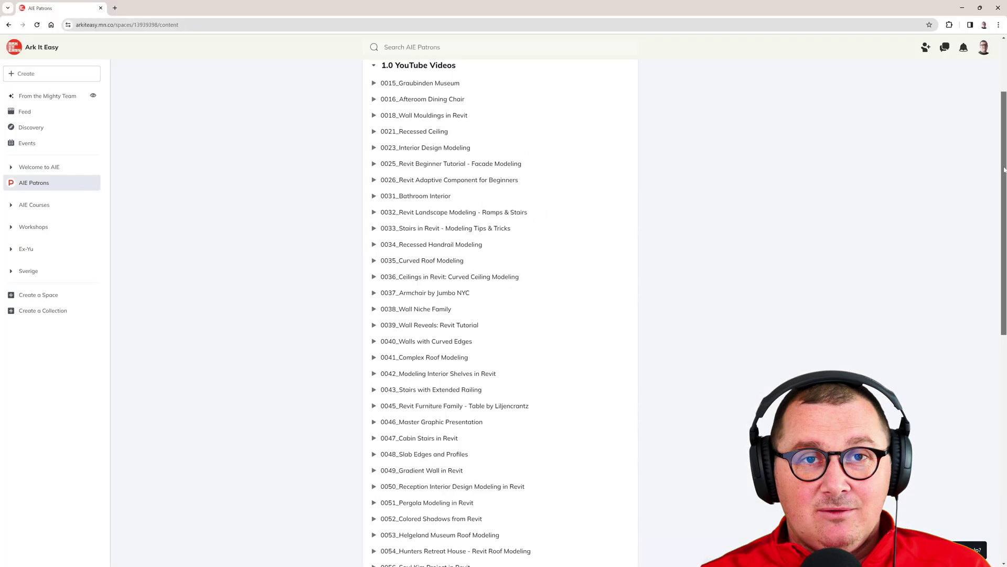
# - Look through the 1.0 YouTube Videos list in the AIE Patrons space in the web browser
pyautogui.scroll(-10, 998, 246)
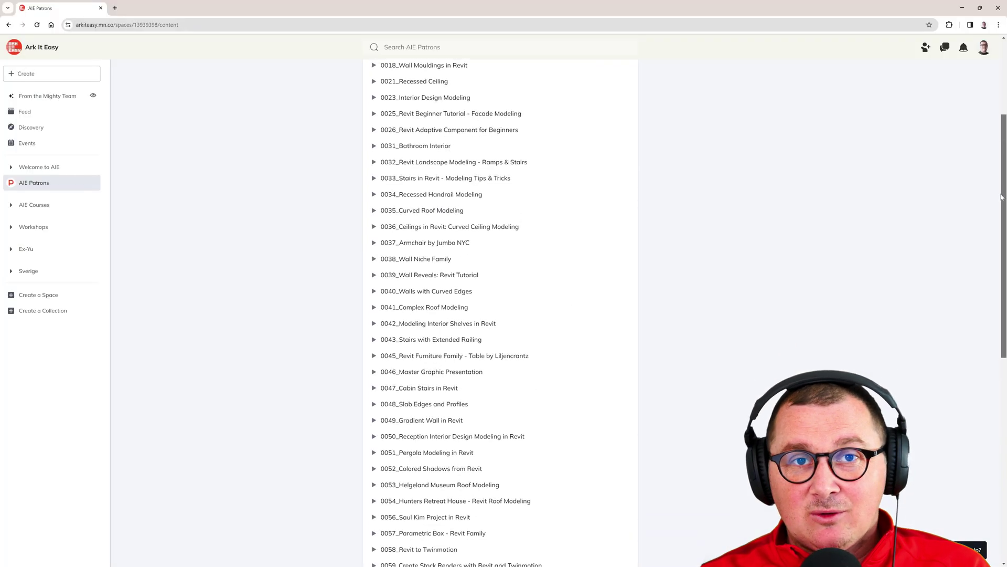
pyautogui.moveTo(999, 246); pyautogui.dragTo(995, 317)
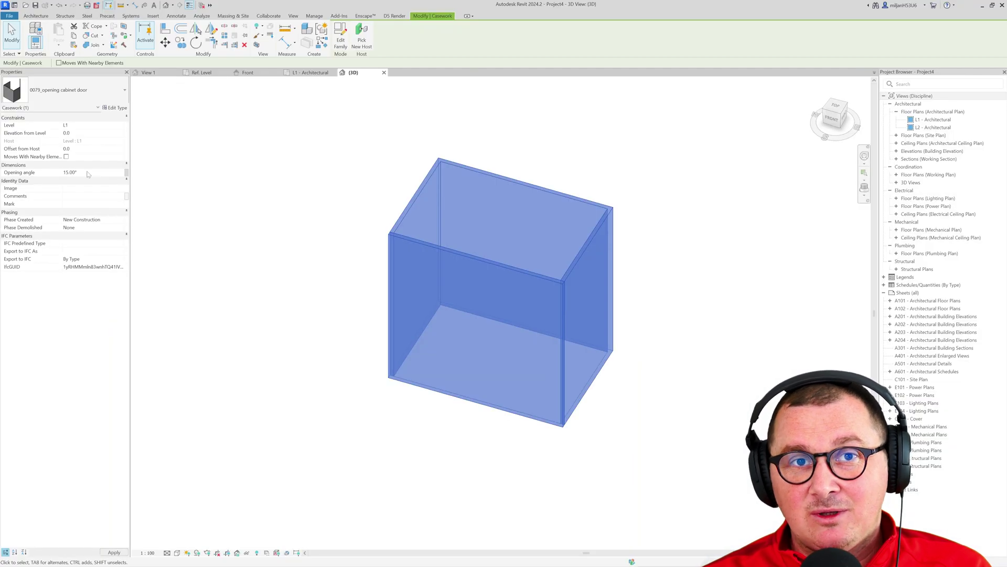
# - In Revit's Project4, test the selected cabinet's door with Opening angle values of 15°, 60°, 120° and 260°
pyautogui.press('Return')
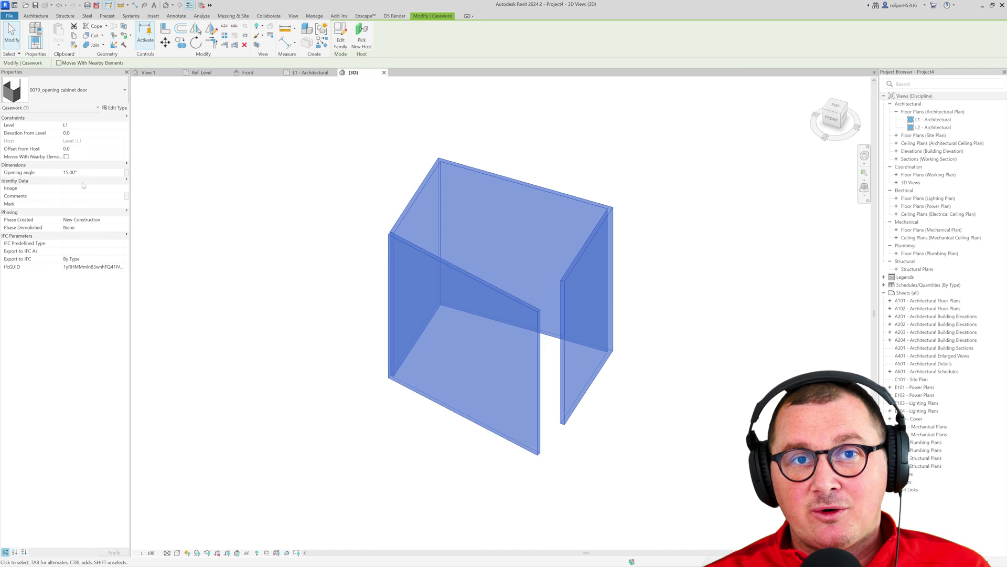
pyautogui.write('60')
pyautogui.press('Return')
pyautogui.click(71, 172)
pyautogui.write('120')
pyautogui.press('Return')
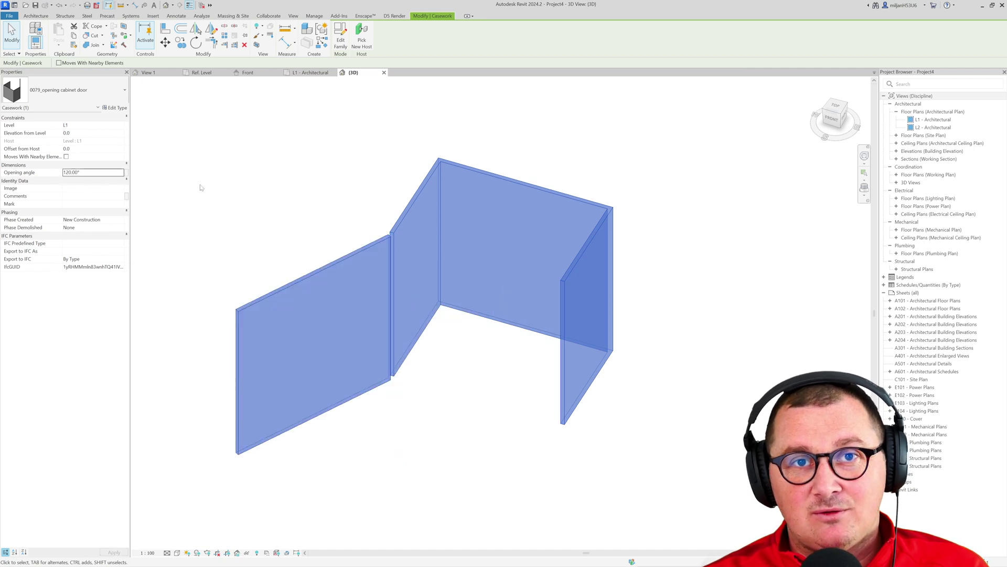
pyautogui.click(71, 172)
pyautogui.write('260')
pyautogui.press('Return')
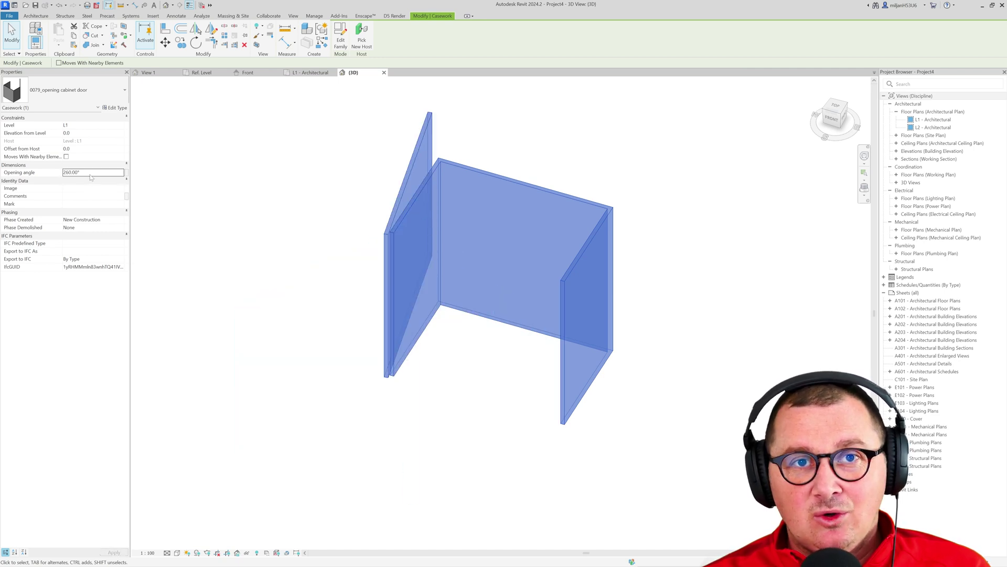
# - Set the cabinet's Opening angle to 90°, return it to 0° to close the door, and deselect the cabinet
pyautogui.click(91, 174)
pyautogui.write('90')
pyautogui.press('Return')
pyautogui.click(102, 172)
pyautogui.write('0')
pyautogui.press('Return')
pyautogui.click(179, 180)
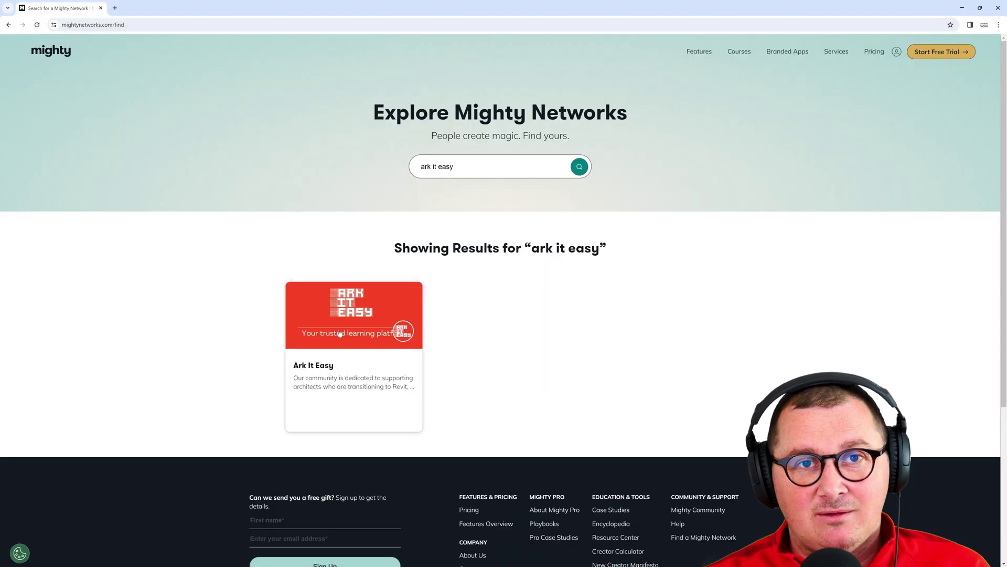
# - In the web browser, open the Ark It Easy community from the Mighty Networks search results and start joining it
pyautogui.click(336, 335)
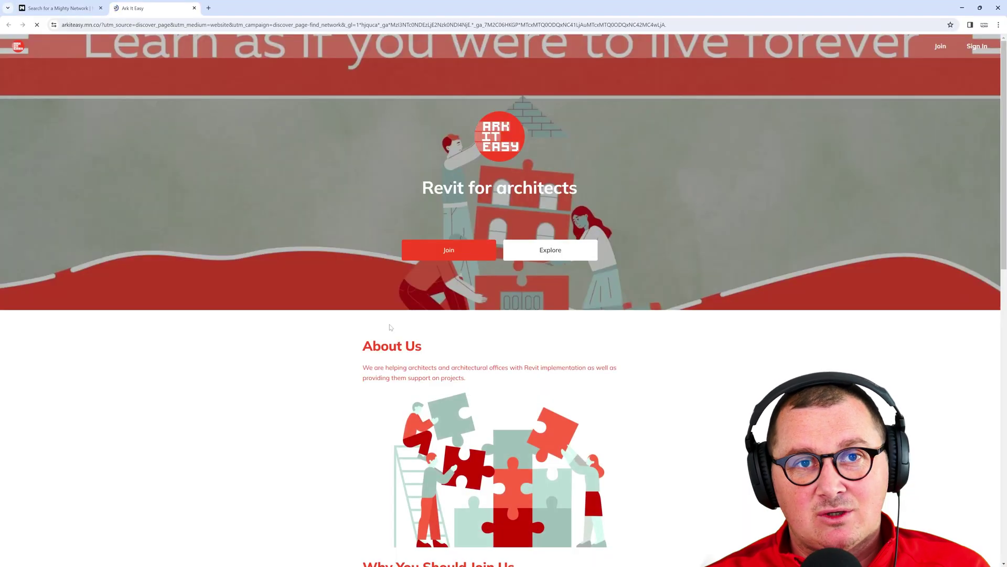
pyautogui.click(443, 252)
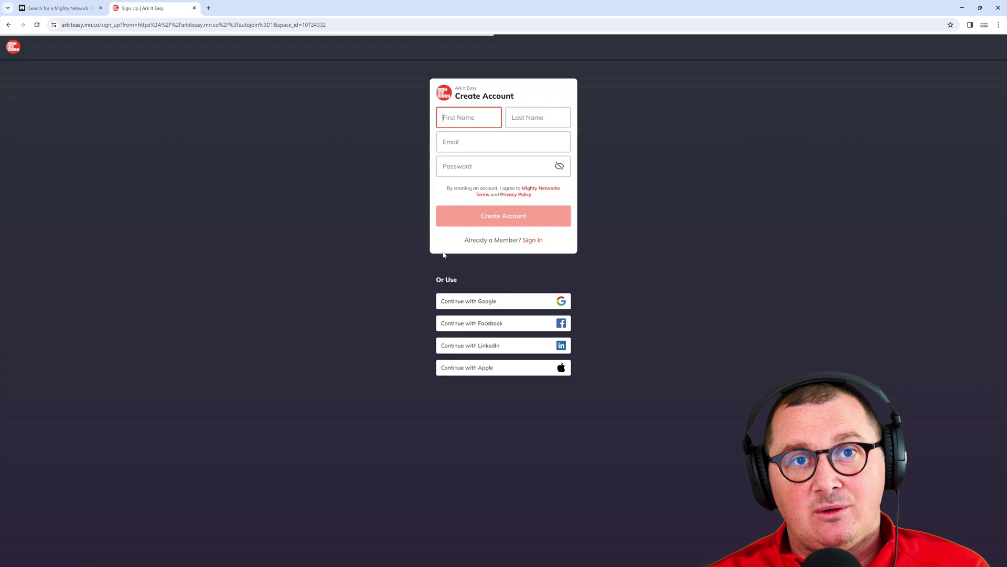